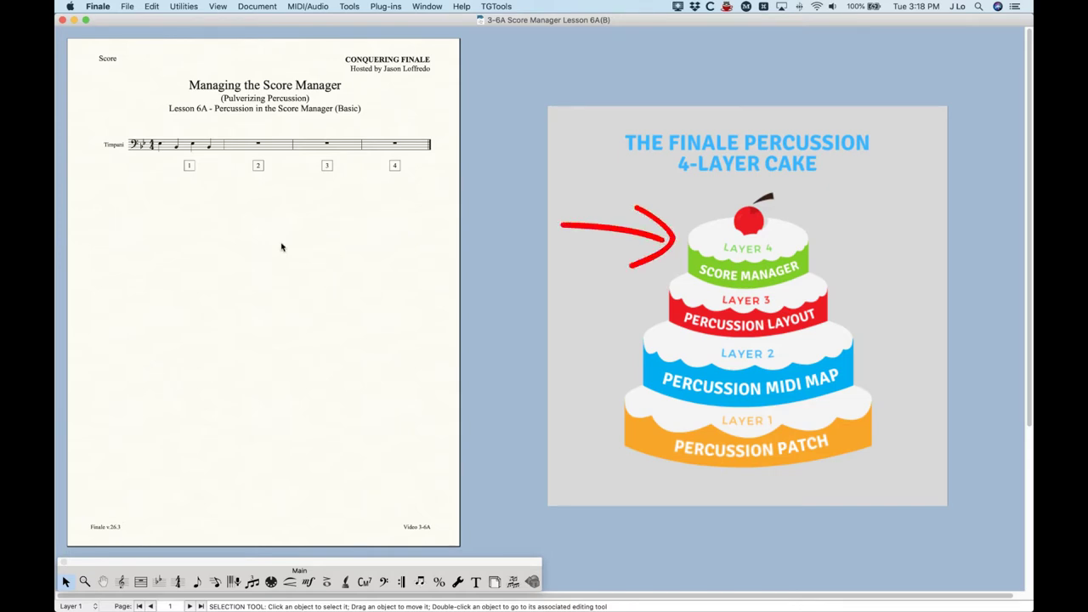
Open the Score Manager on its instrument list and shift its window so it sits higher over the score.
key("super+k")
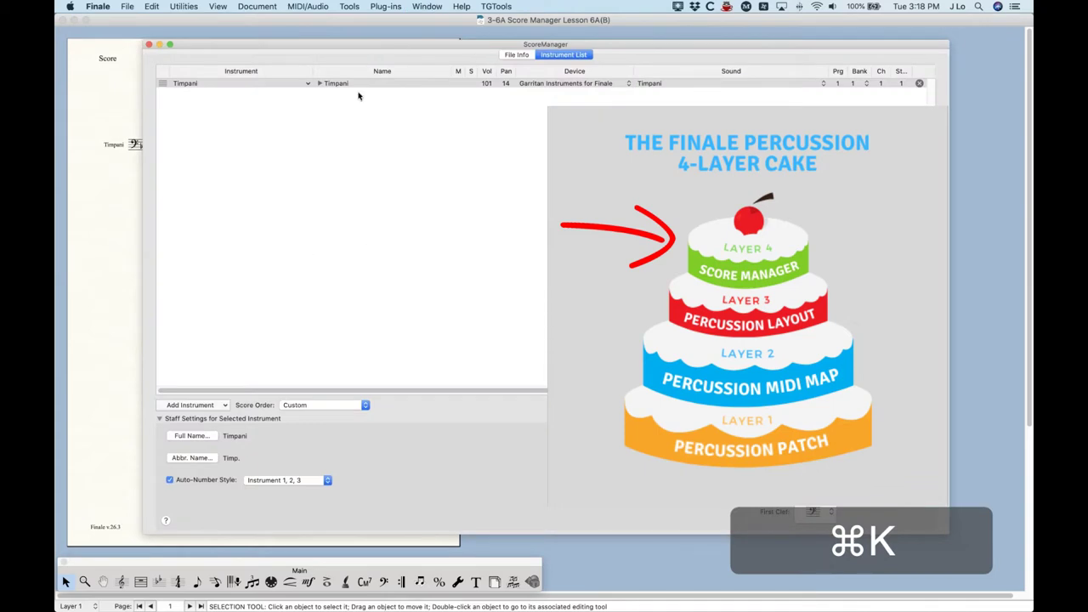
left_click_drag(466, 50, 442, 48)
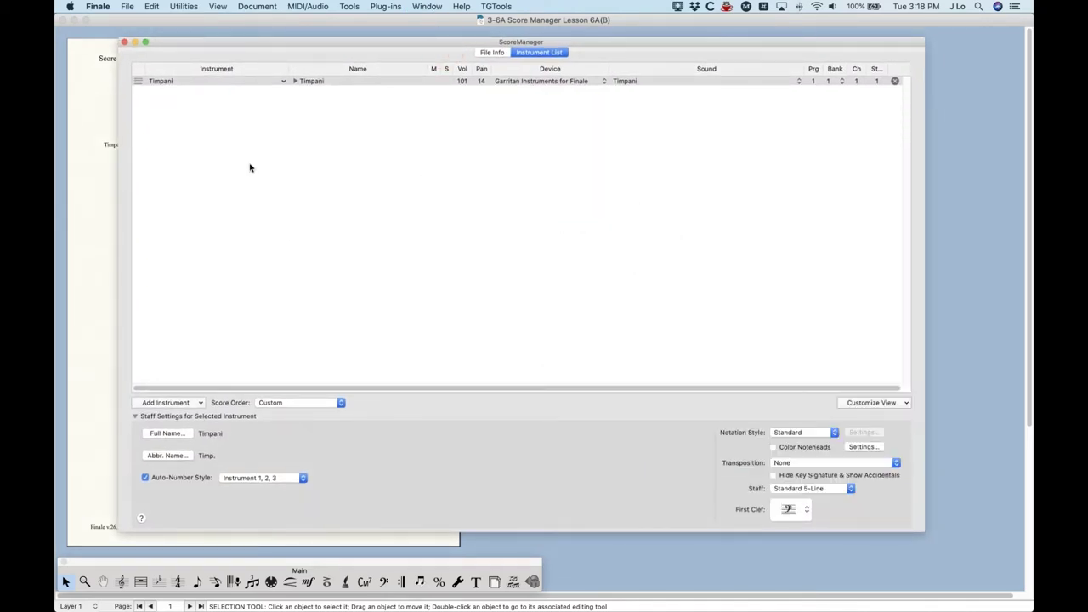
left_click_drag(219, 43, 197, 38)
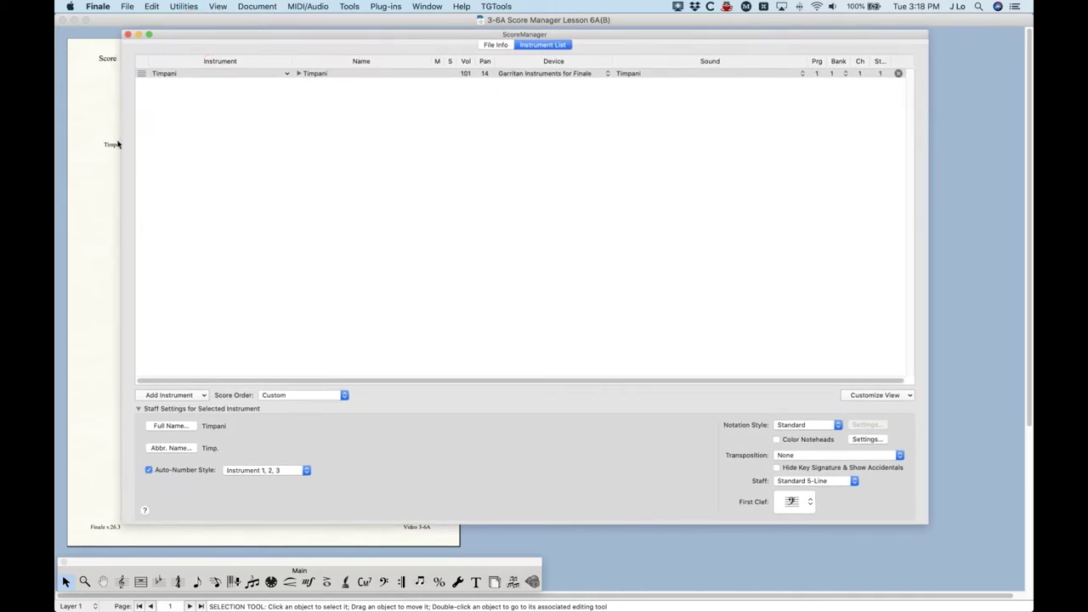
Examine which instruments can be added from the Pitched Percussion, Drums and Percussion families.
left_click(204, 396)
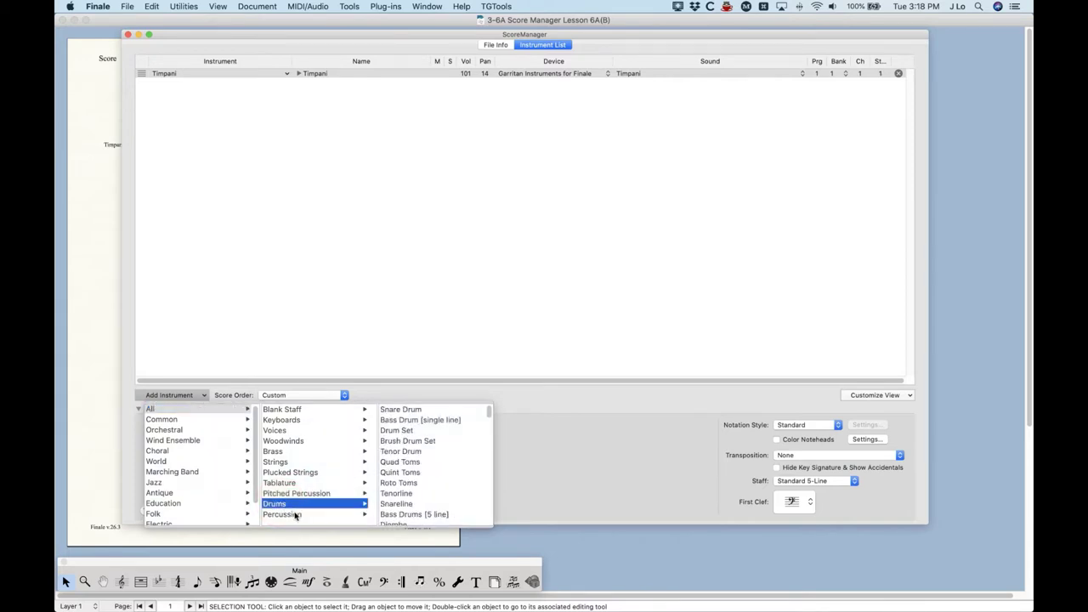
mouse_move(289, 495)
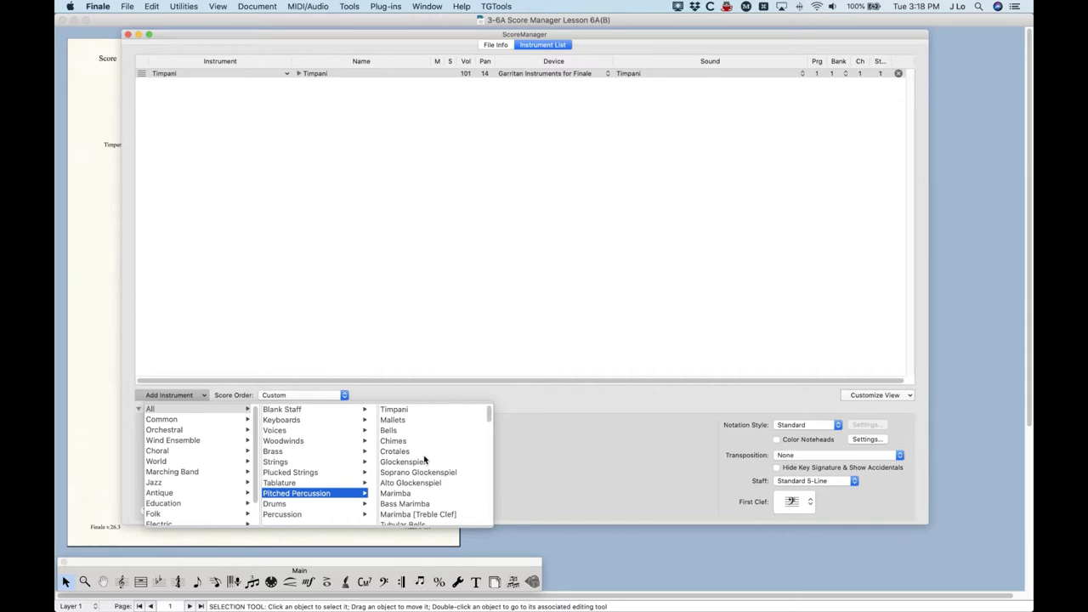
scroll(424, 459, "down", 10)
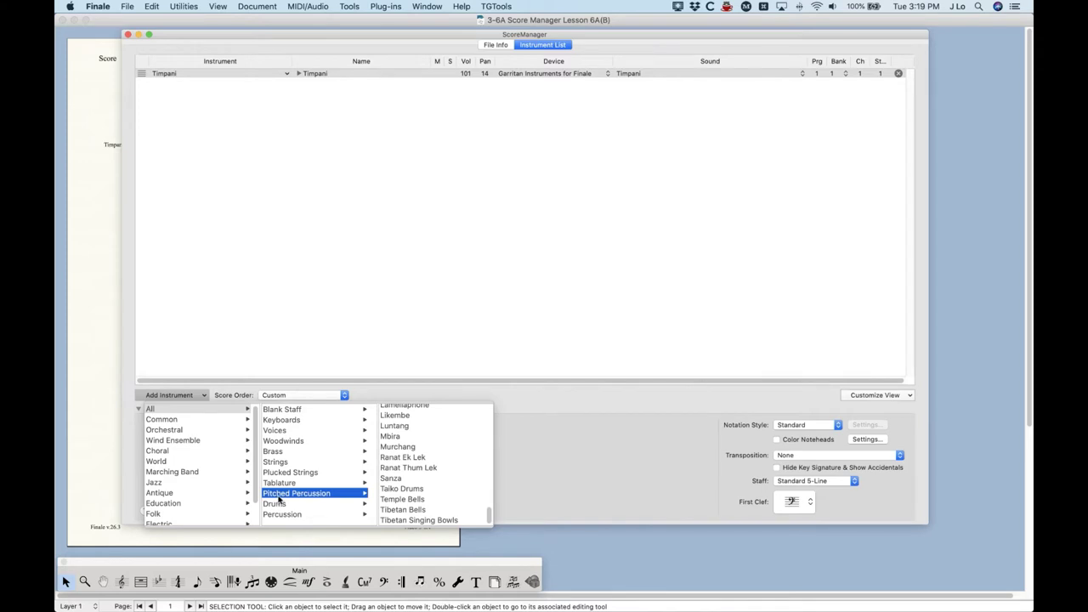
left_click(283, 503)
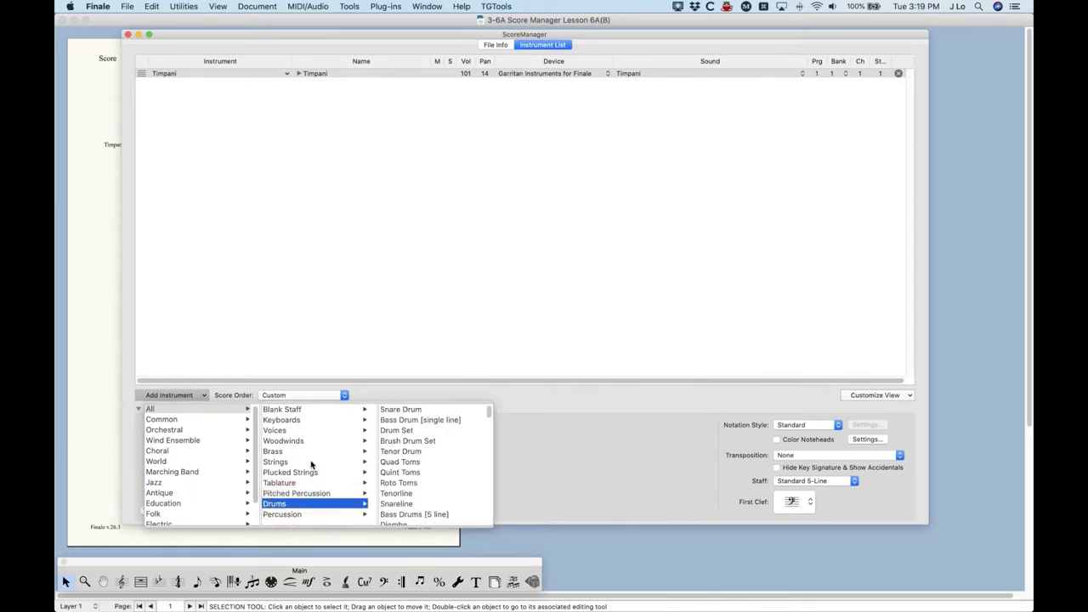
left_click(298, 514)
left_click(287, 505)
scroll(404, 463, "down", 3)
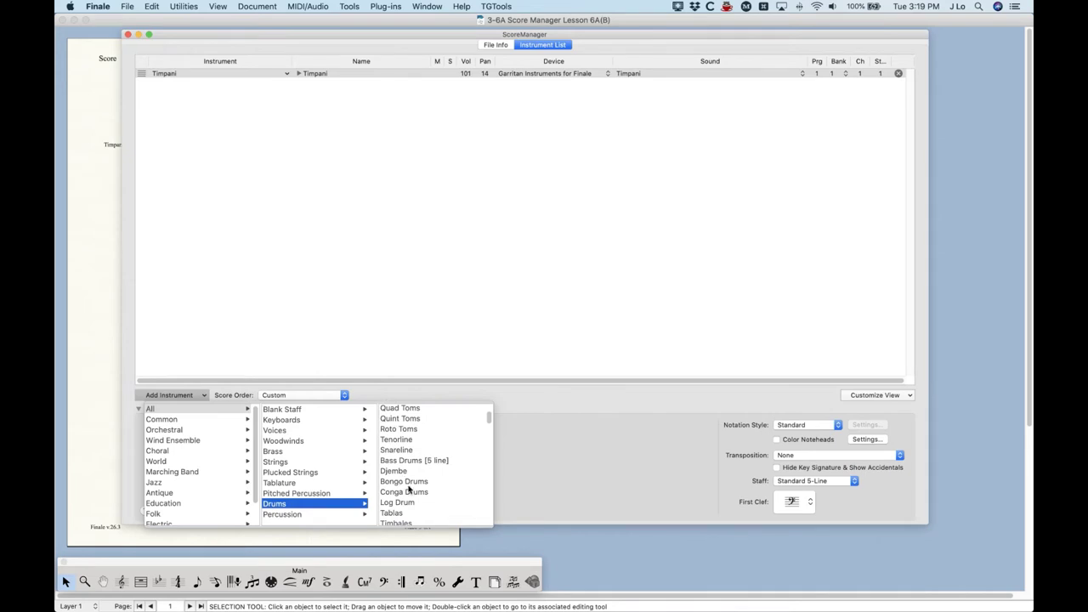
scroll(409, 489, "up", 3)
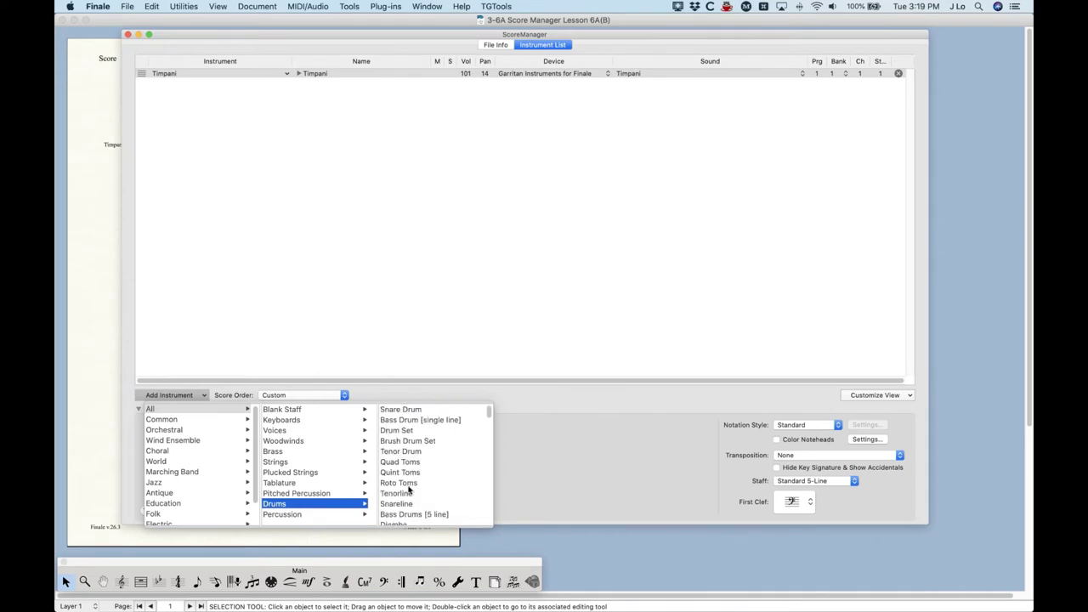
left_click(291, 514)
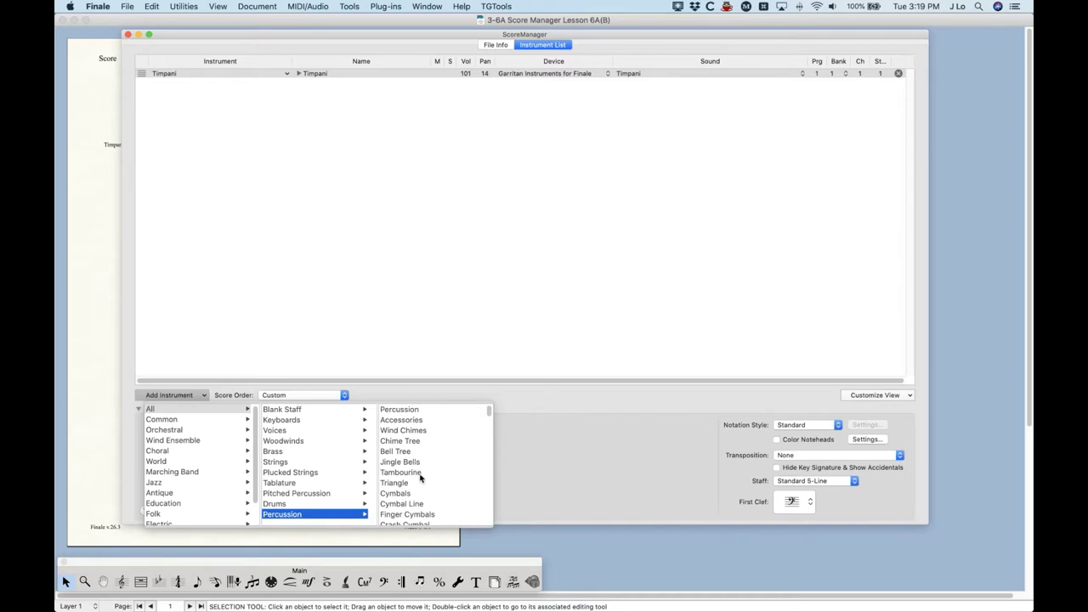
scroll(420, 482, "down", 5)
scroll(420, 482, "down", 2)
scroll(419, 485, "up", 10)
Look further through the complete Drums and Percussion instrument lists in the All category.
left_click(284, 504)
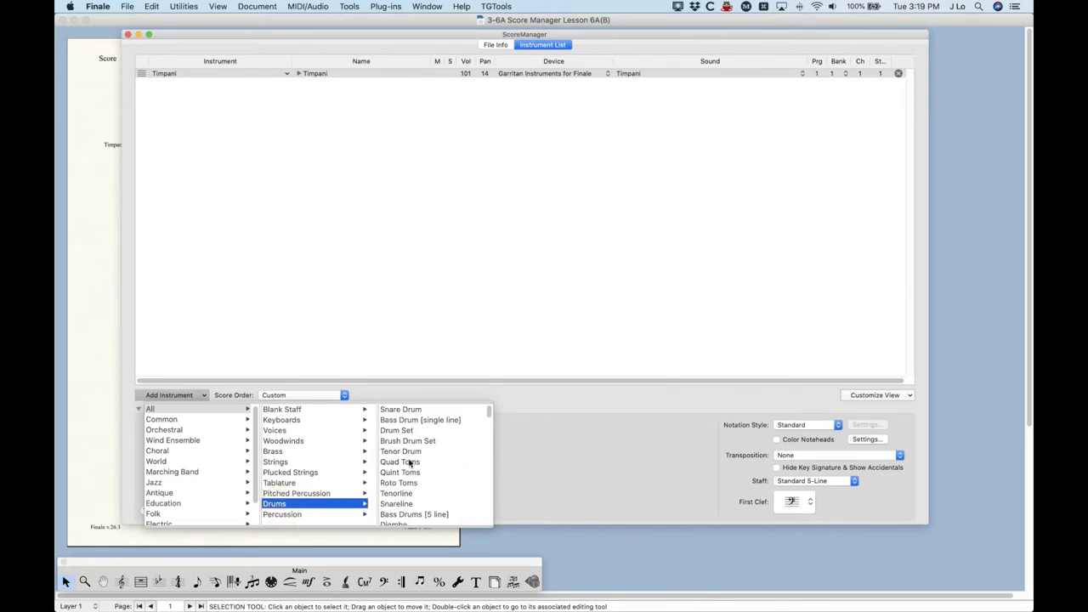
scroll(409, 463, "down", 3)
scroll(409, 464, "down", 10)
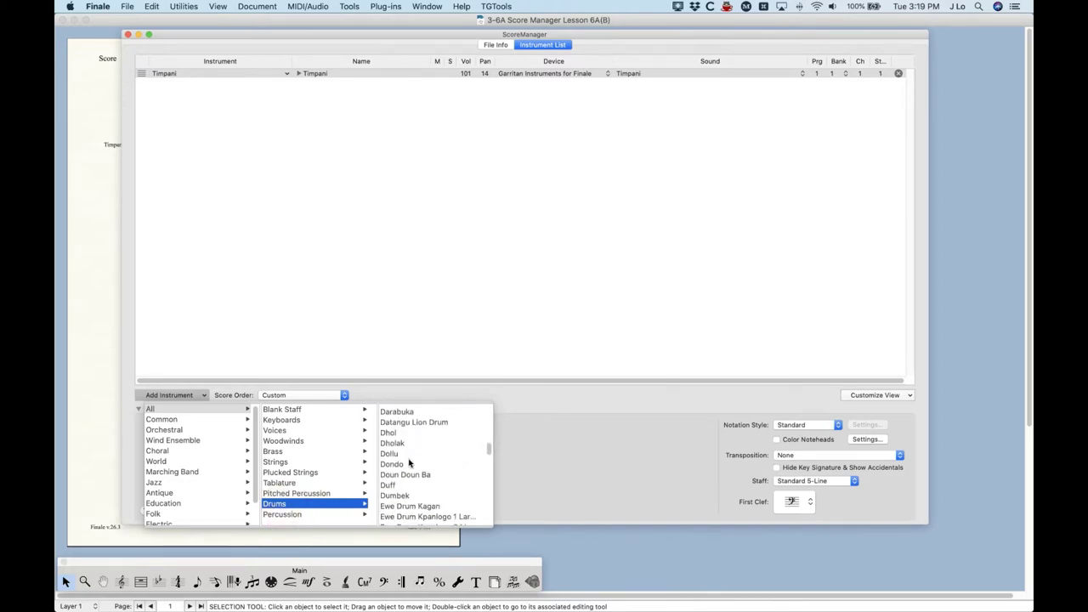
scroll(409, 463, "down", 10)
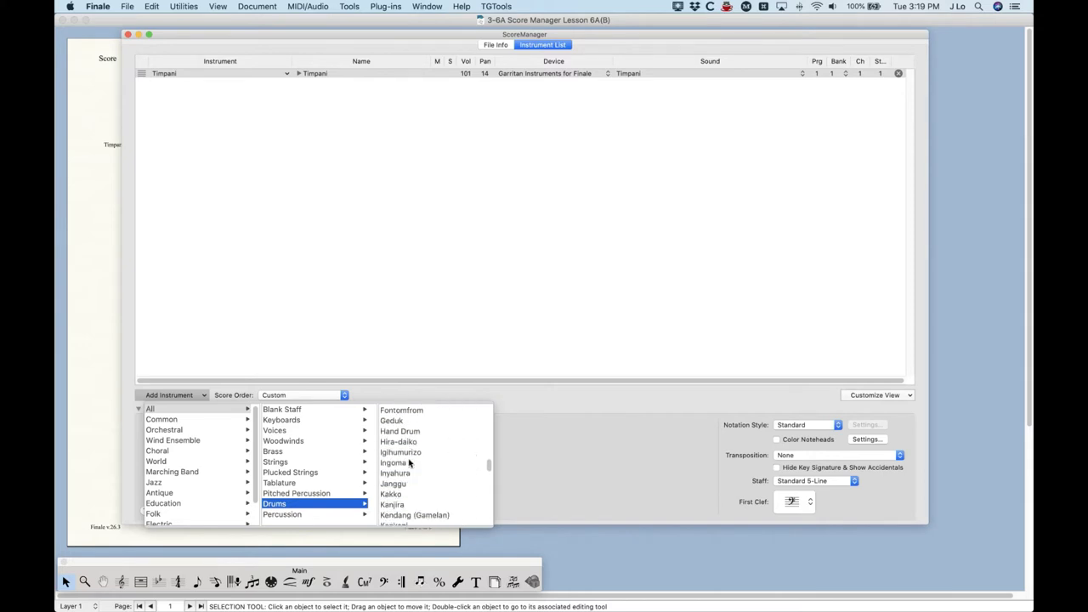
scroll(409, 463, "down", 10)
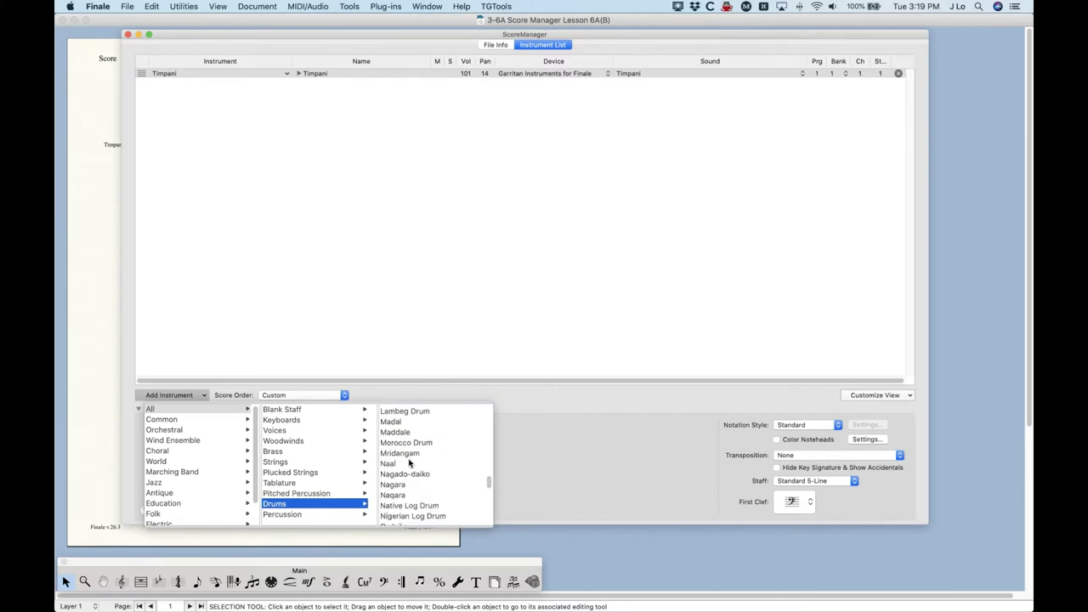
scroll(409, 463, "down", 10)
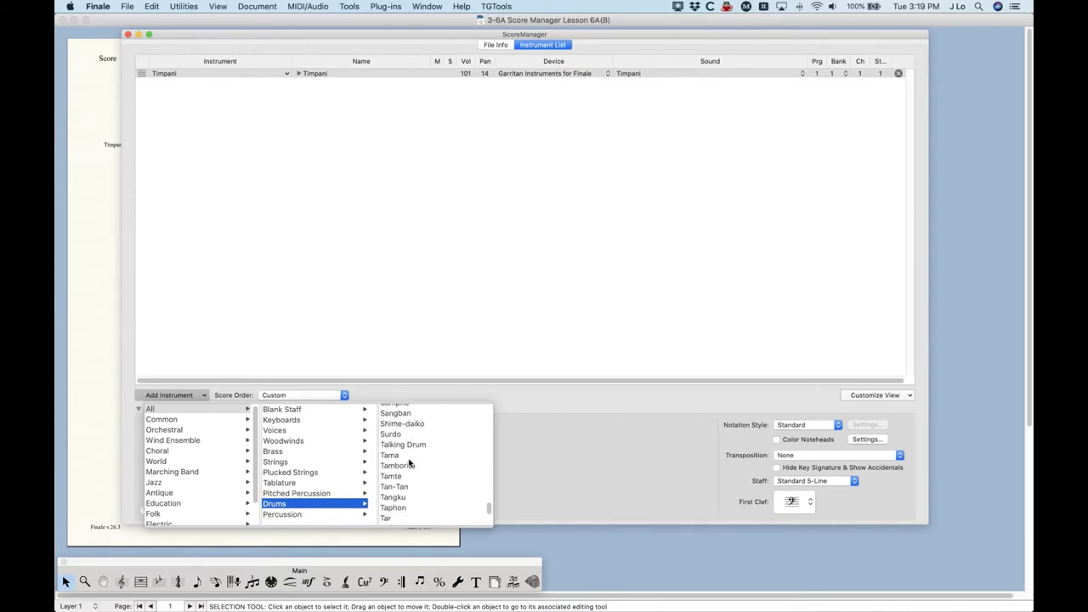
scroll(409, 463, "up", 20)
left_click(283, 516)
scroll(422, 445, "down", 5)
scroll(422, 445, "down", 15)
scroll(423, 445, "up", 20)
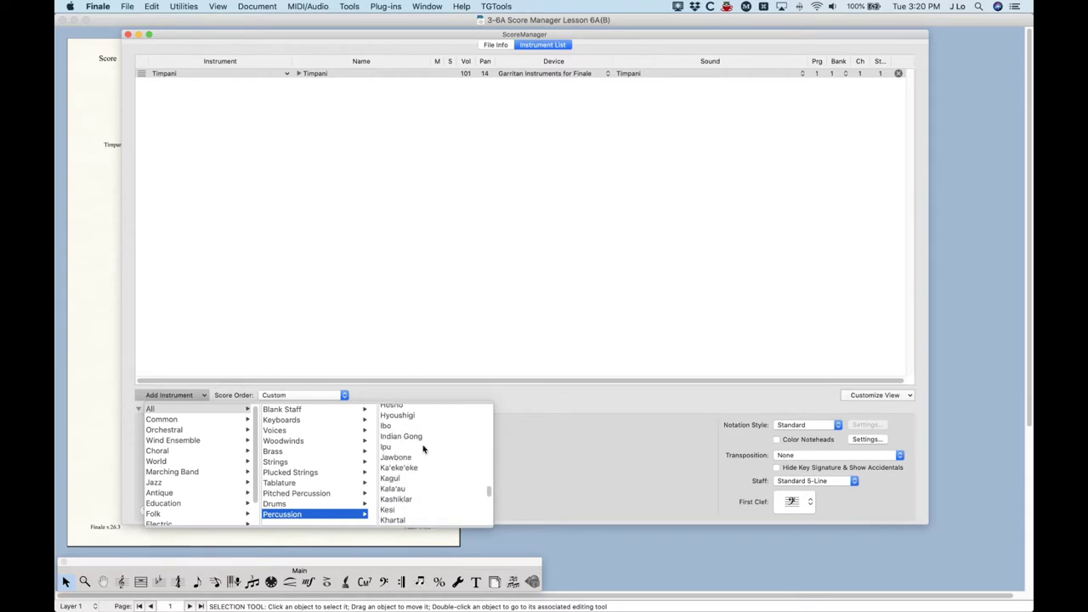
left_click(272, 505)
left_click(173, 409)
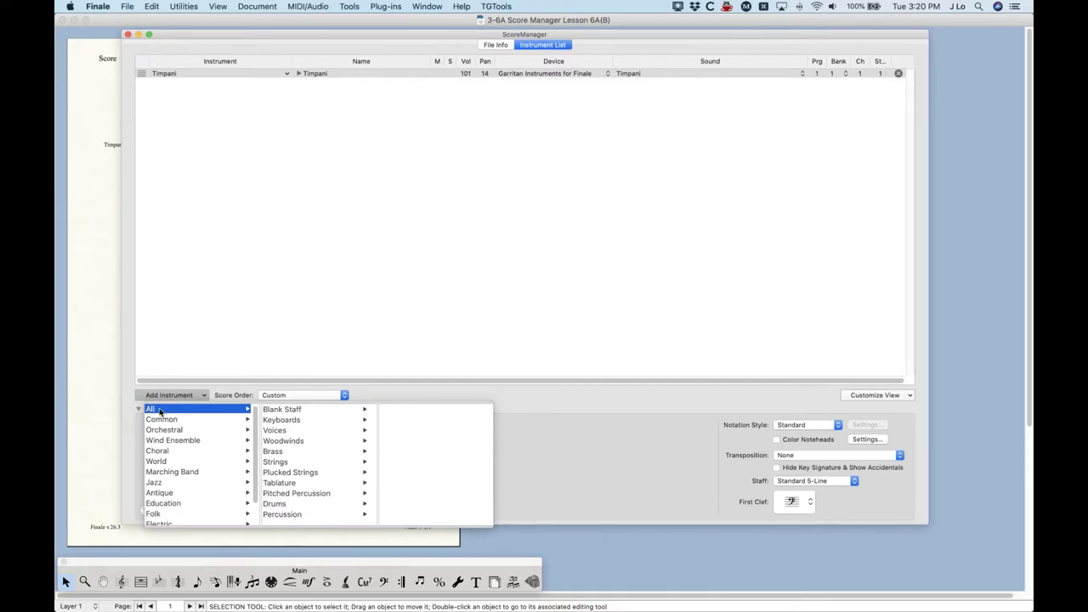
left_click(274, 505)
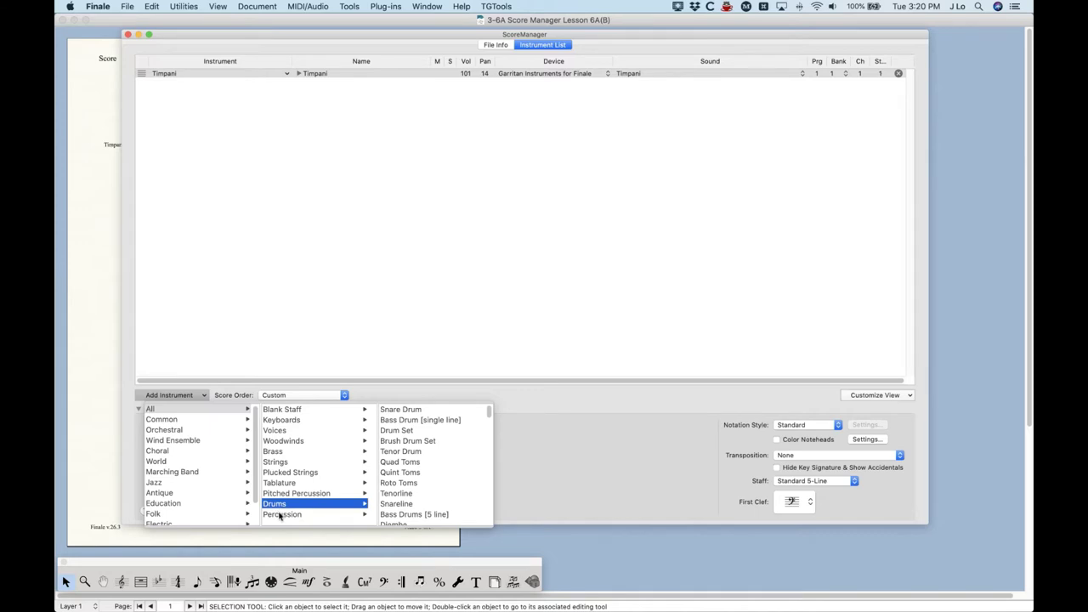
left_click(158, 410)
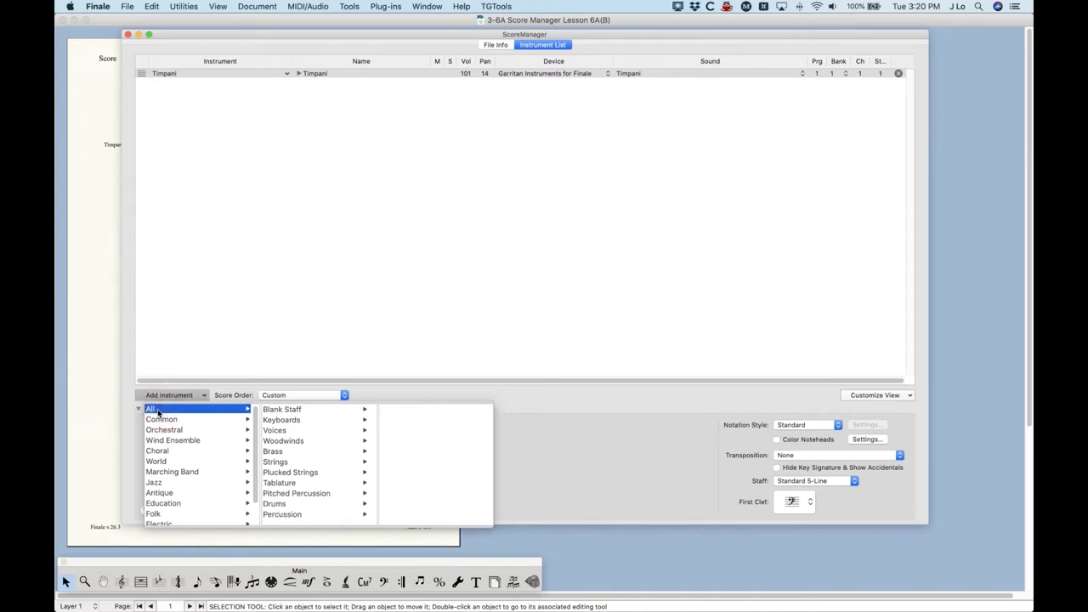
Examine the narrower lists for World drums and for Marching Band drums and percussion.
left_click(158, 464)
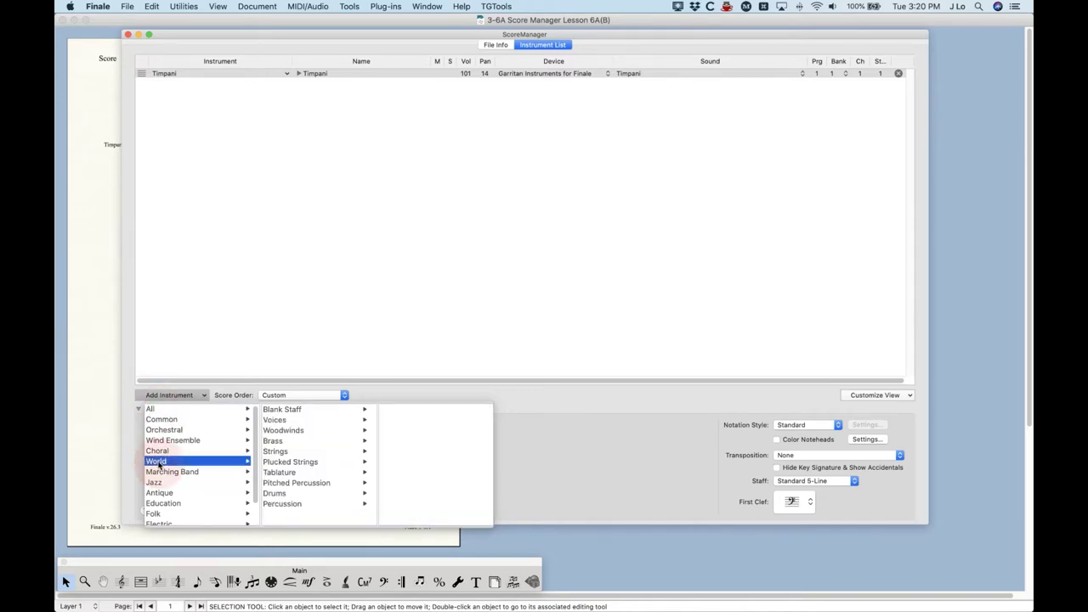
left_click(274, 493)
scroll(407, 438, "down", 10)
scroll(406, 466, "up", 15)
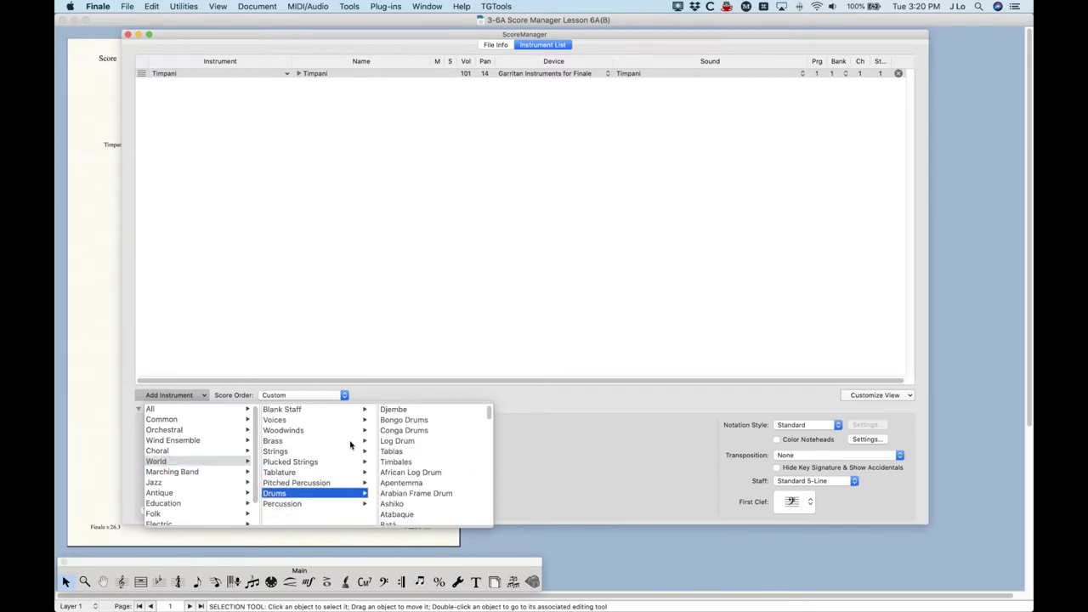
left_click(194, 472)
left_click(277, 472)
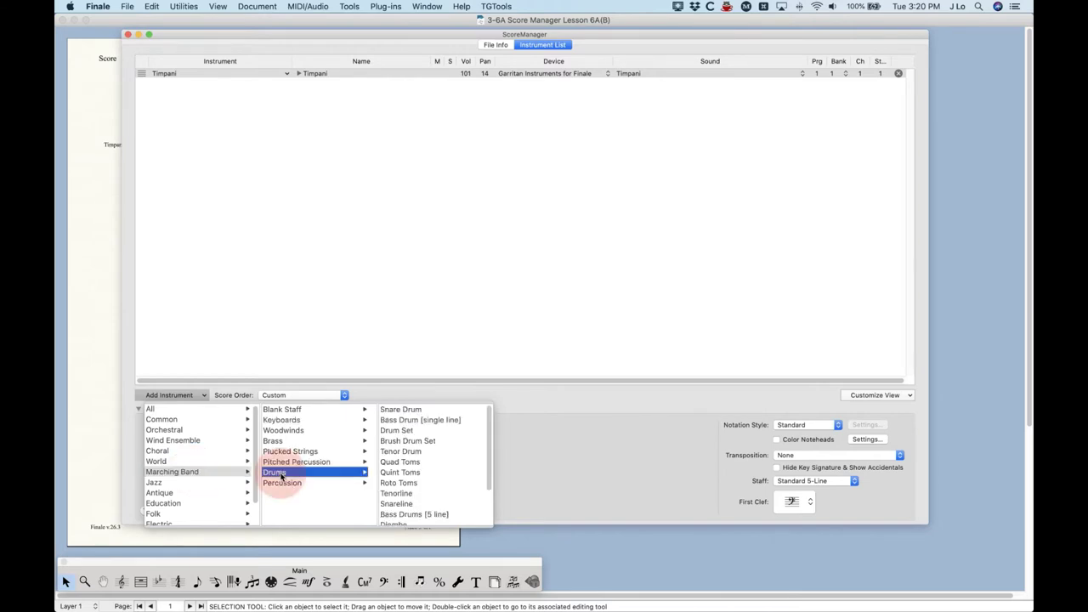
scroll(441, 442, "down", 5)
scroll(440, 449, "up", 5)
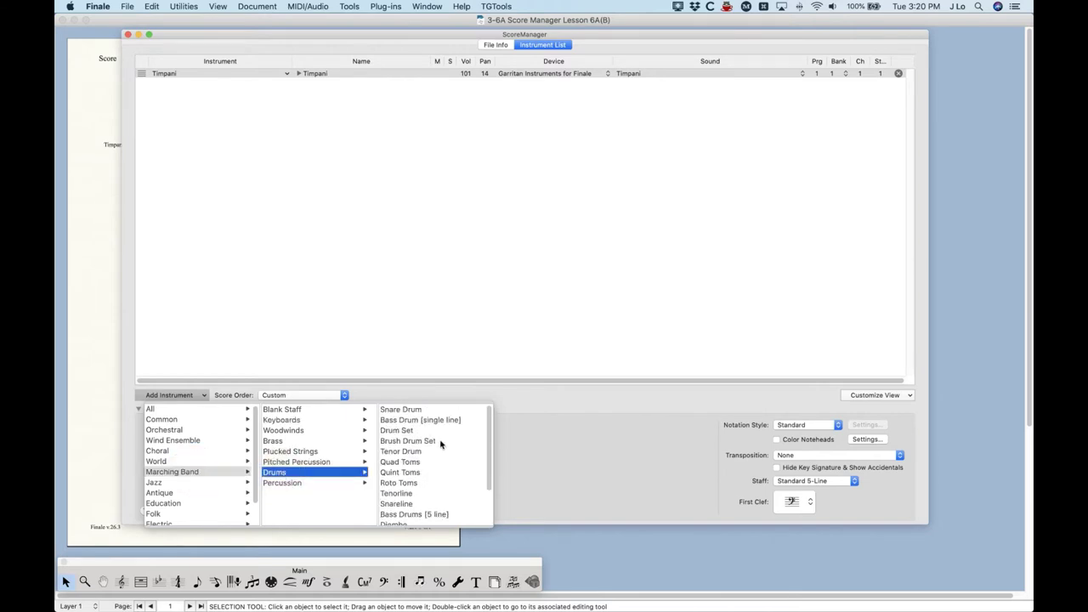
left_click(284, 483)
scroll(408, 451, "down", 5)
scroll(408, 451, "up", 5)
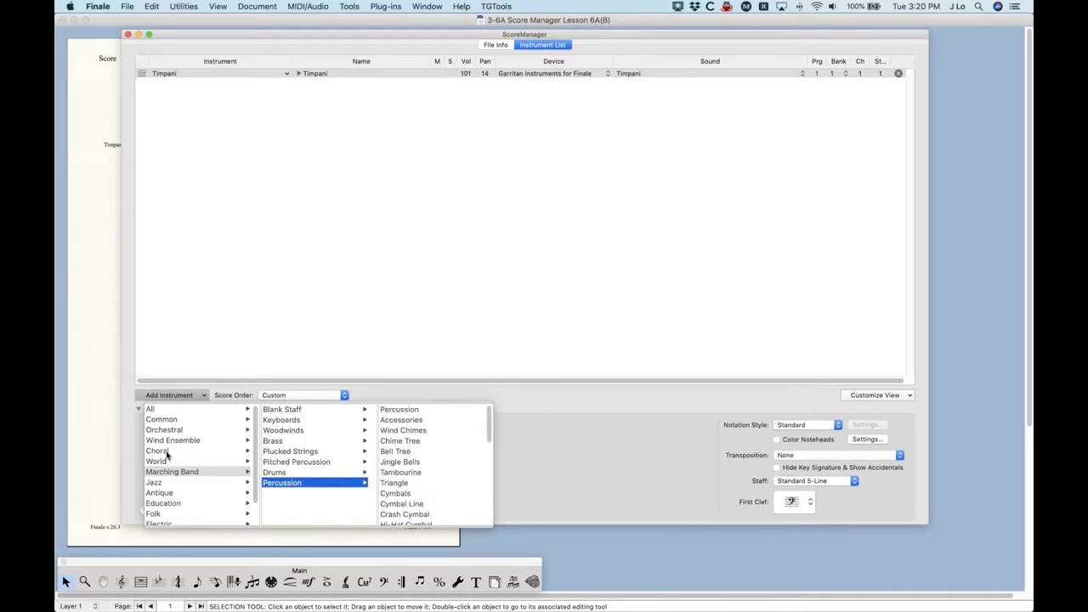
scroll(166, 457, "down", 3)
scroll(170, 472, "up", 3)
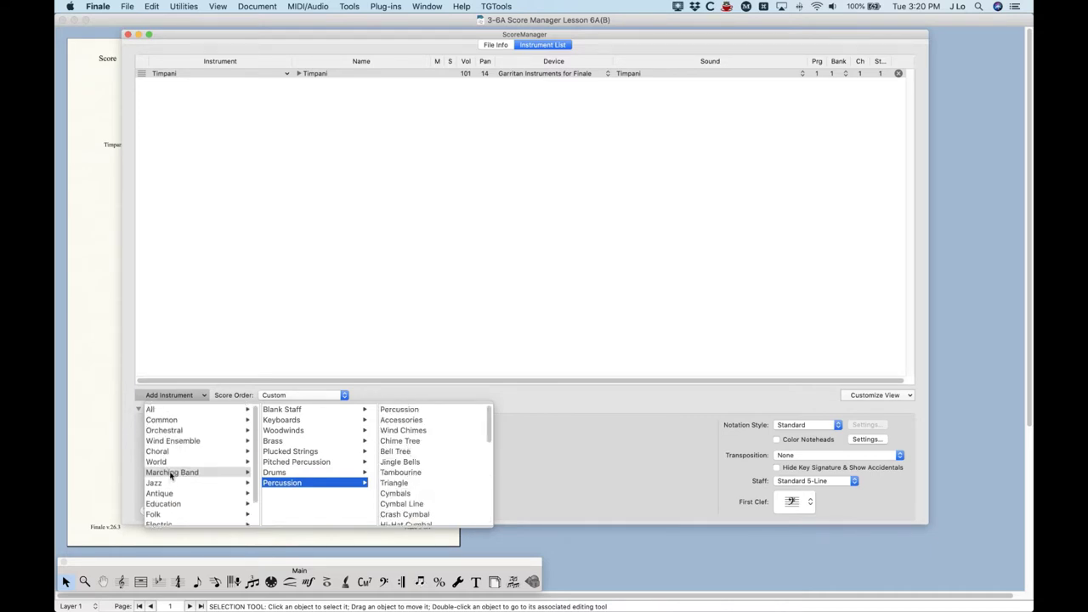
Add a Drum Set from the Drums family of all instruments, and shift the Score Manager window slightly.
left_click(153, 411)
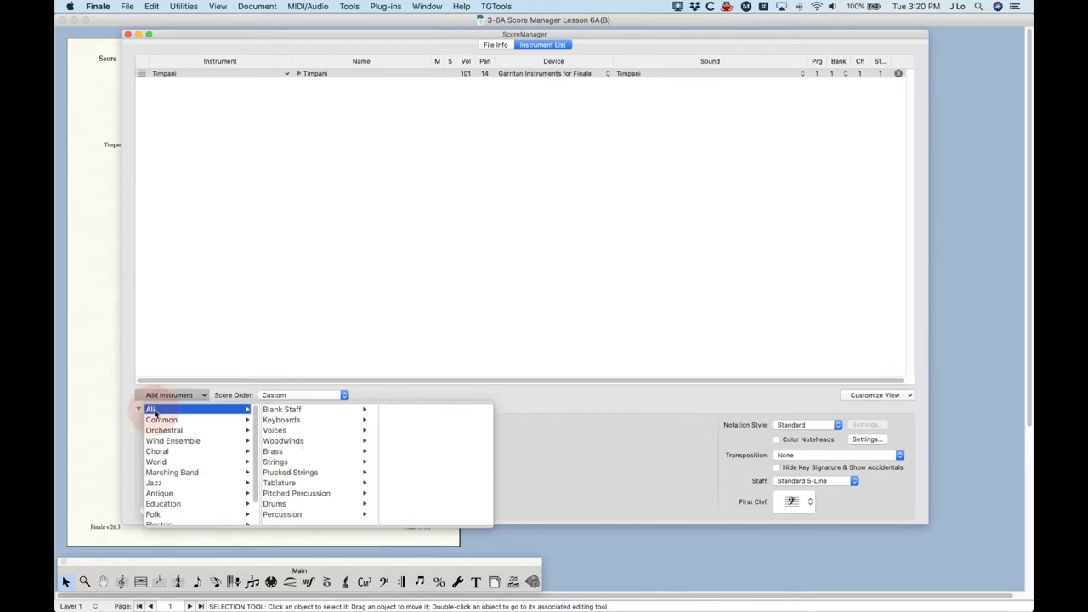
left_click(289, 505)
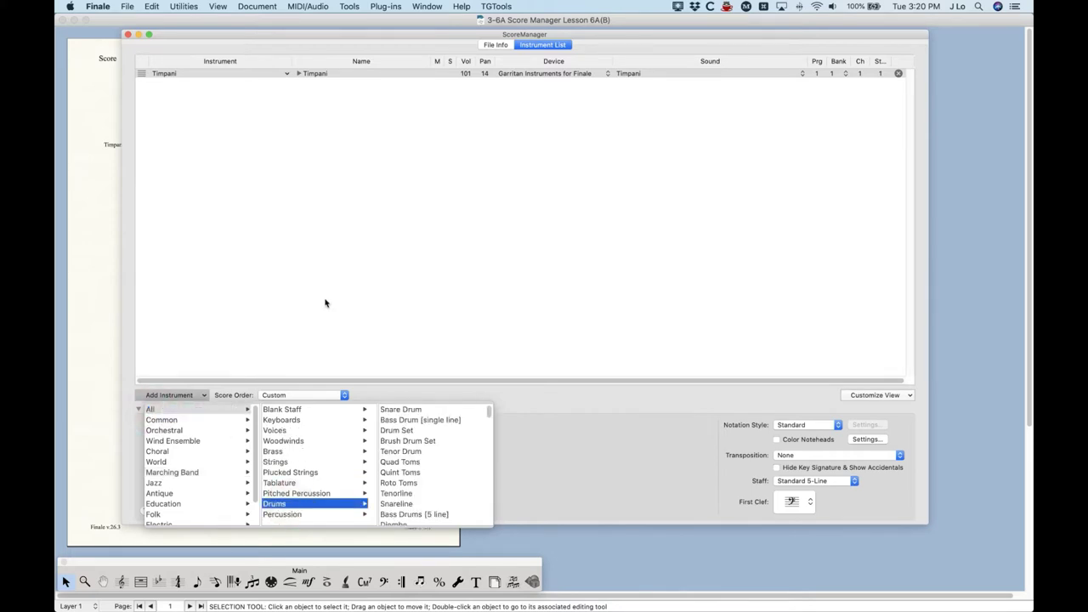
left_click(405, 432)
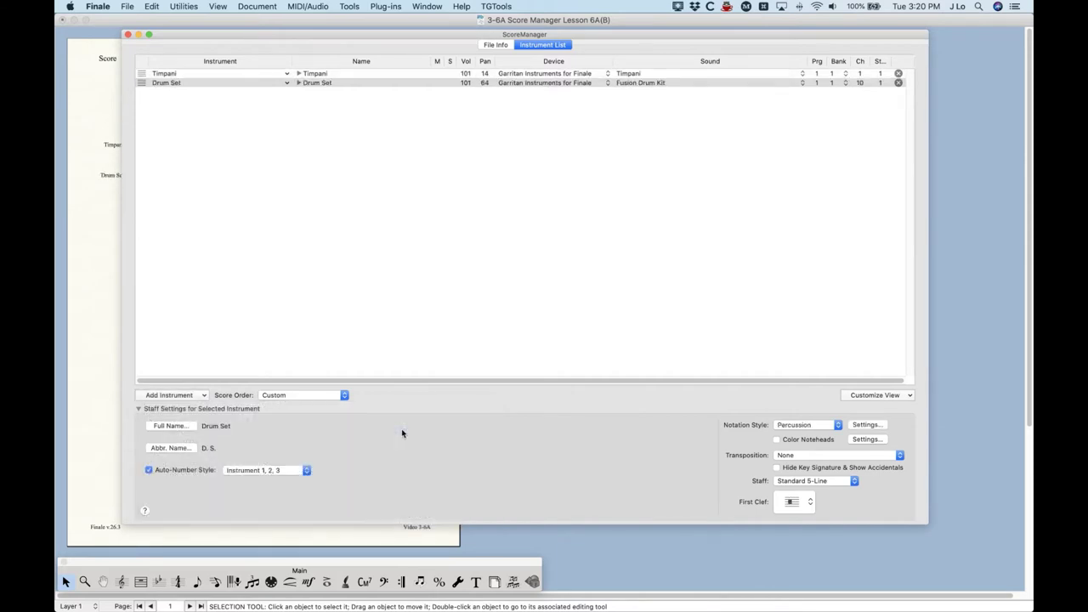
left_click_drag(255, 34, 236, 30)
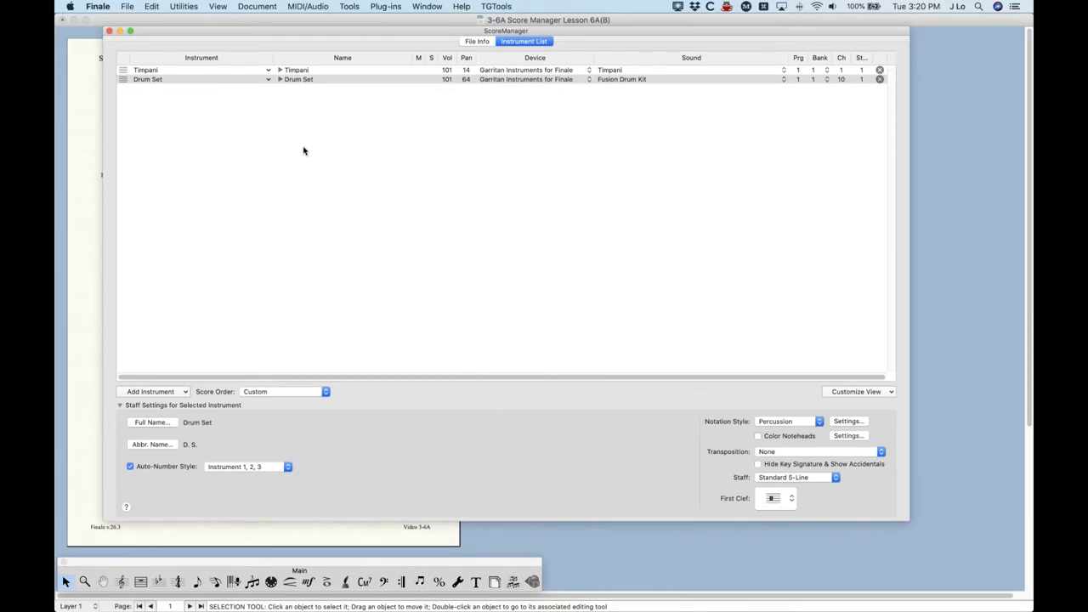
Add a Triangle from the Percussion family below the Drum Set in the instrument list.
left_click(125, 80)
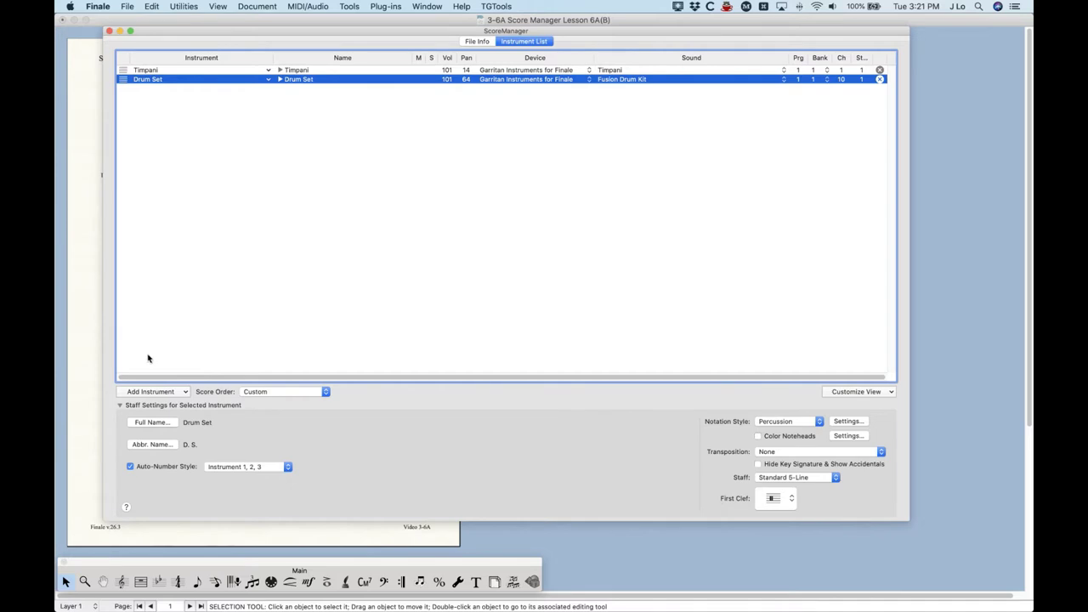
left_click(181, 392)
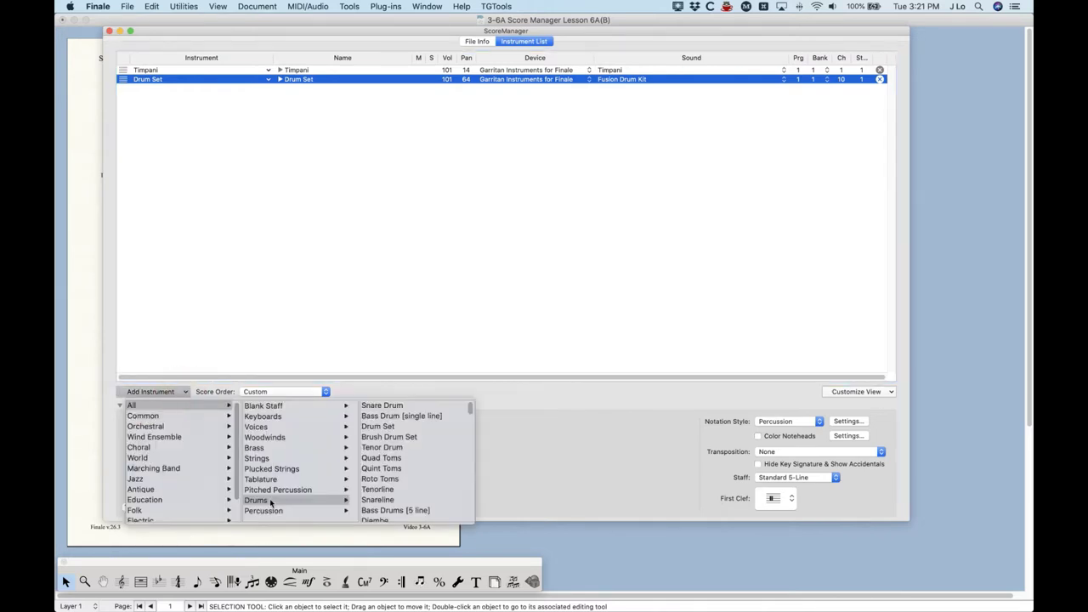
mouse_move(268, 513)
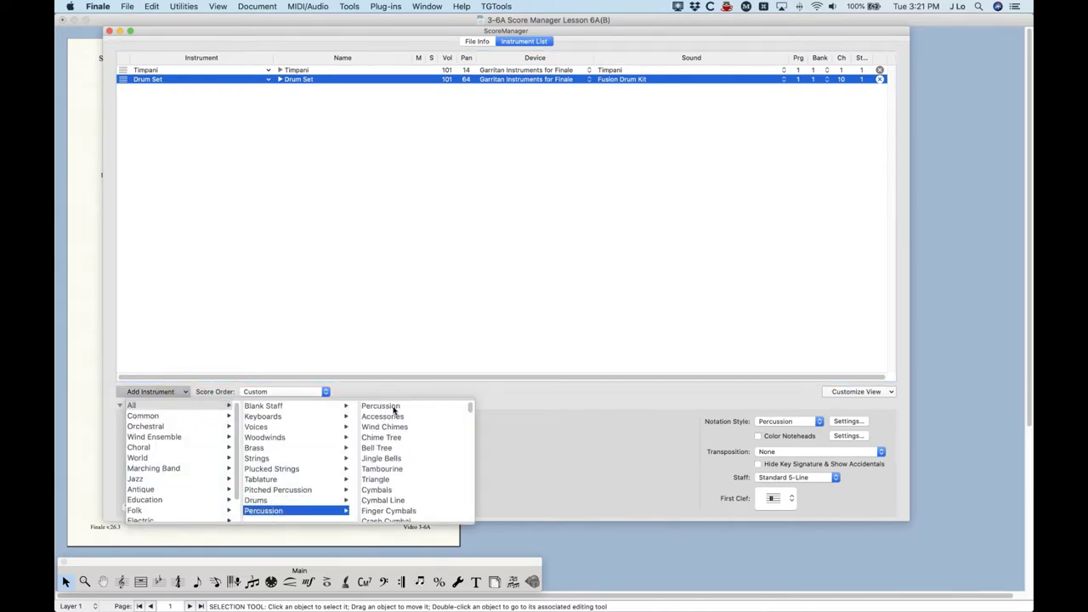
left_click(387, 480)
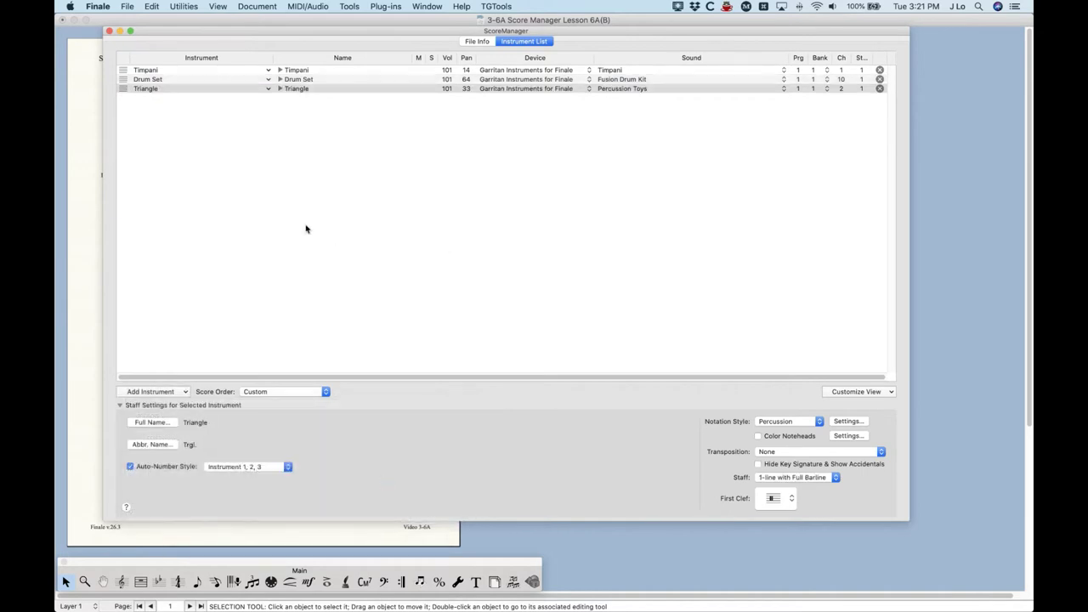
Add Bongo Drums from the Drums family of all instruments below the Triangle.
left_click(186, 392)
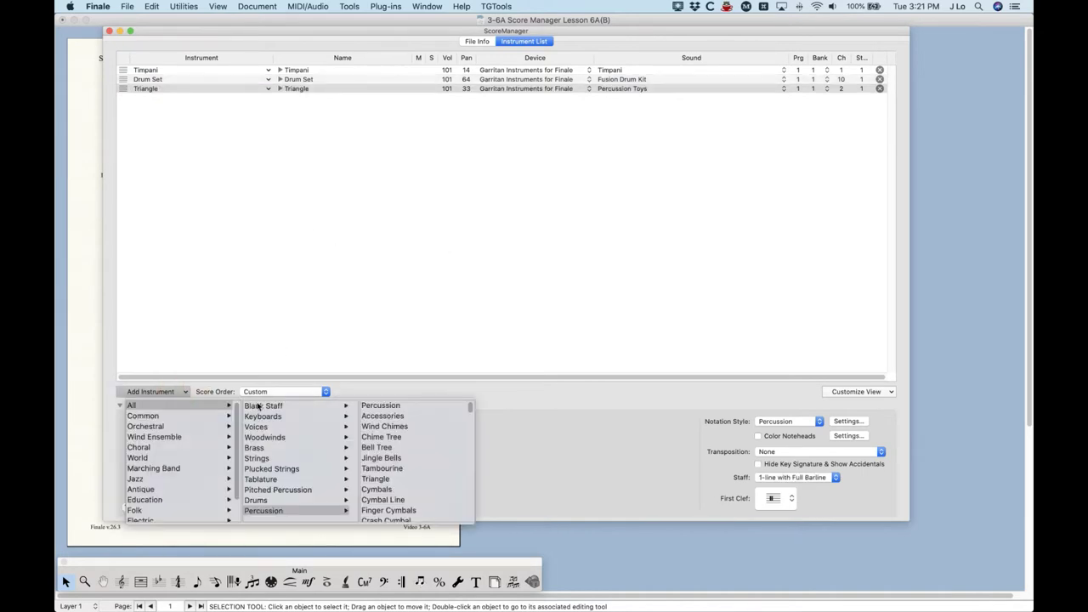
left_click(260, 500)
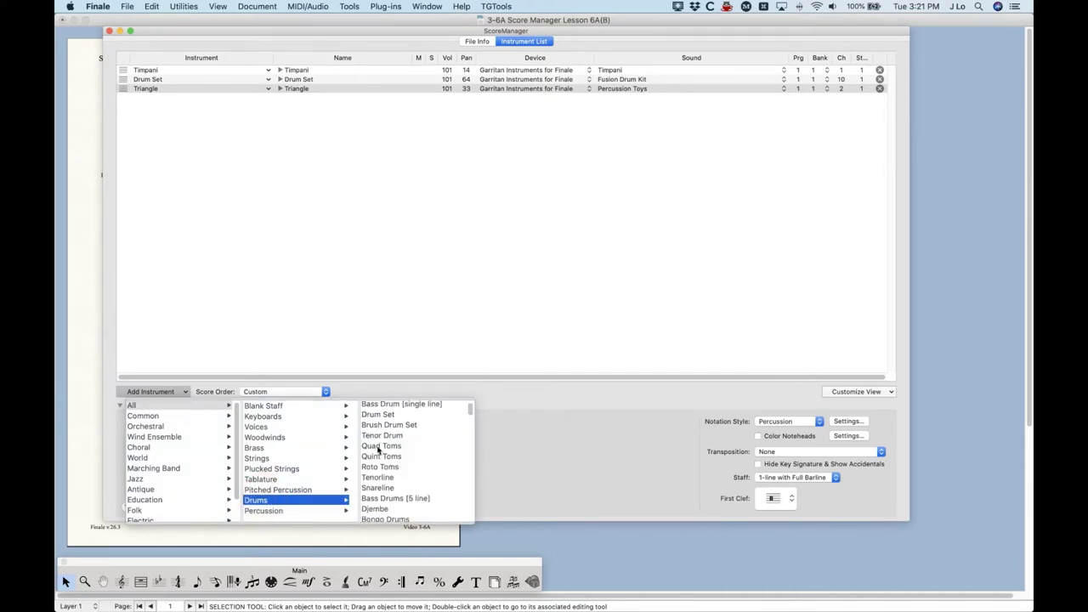
scroll(380, 450, "down", 1)
left_click(401, 509)
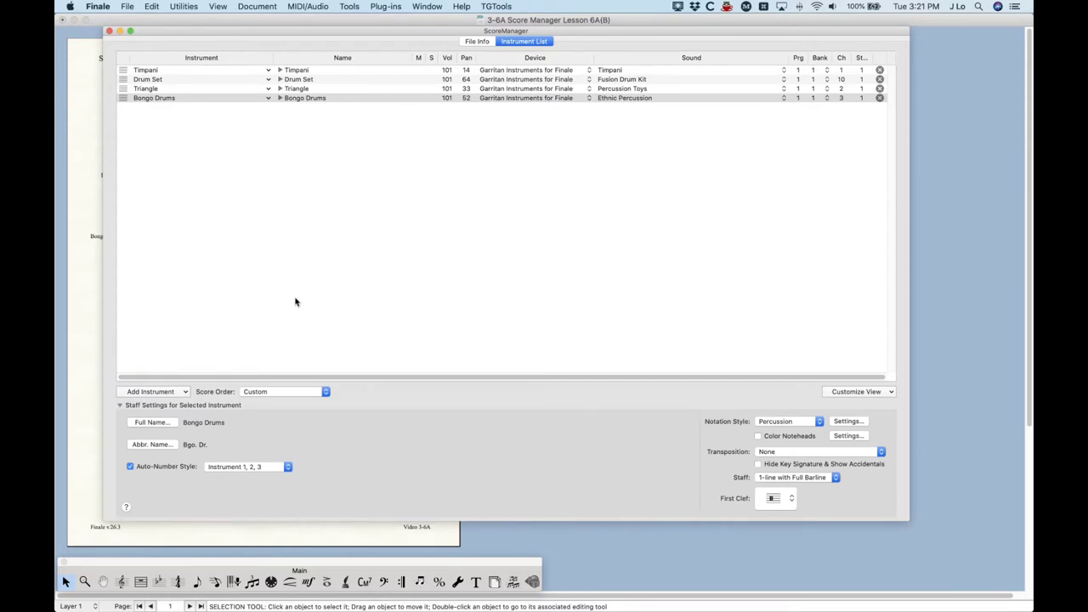
Add an African Log Drum from the Drums family below the Bongo Drums.
left_click(184, 393)
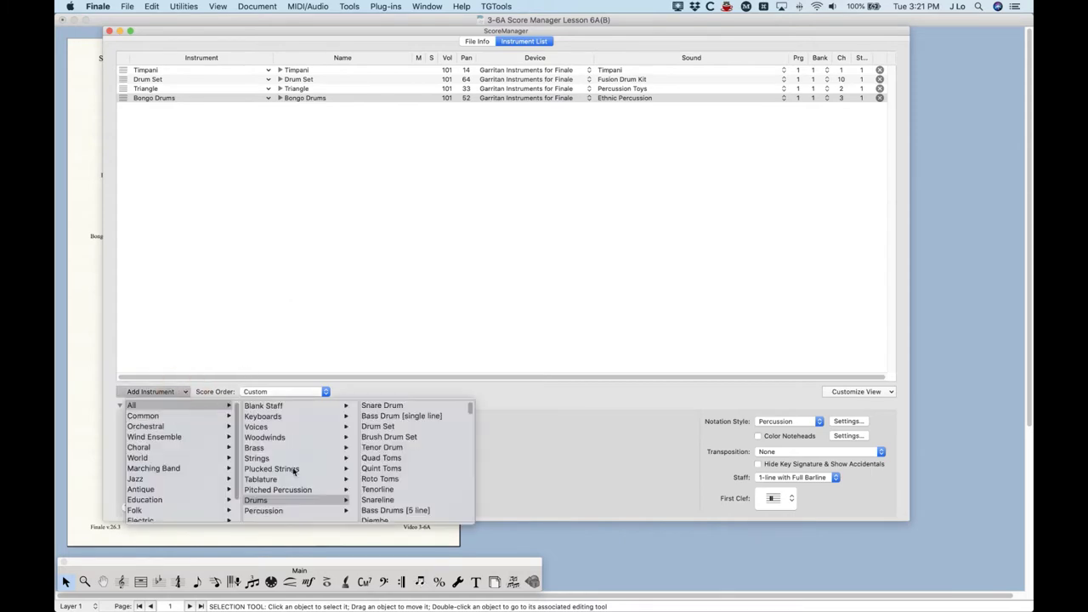
scroll(436, 479, "down", 5)
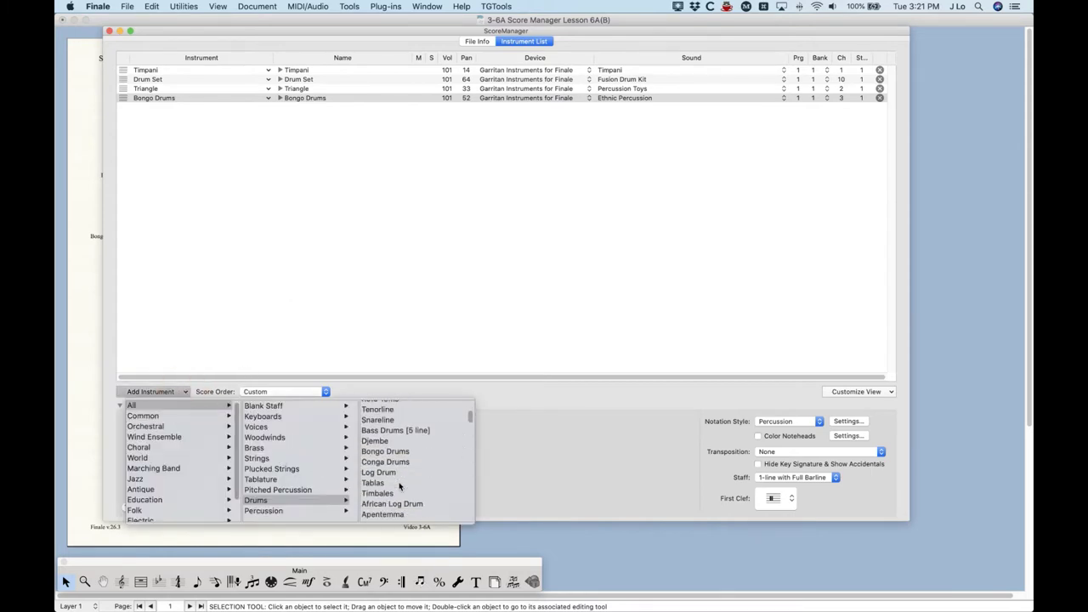
left_click(400, 504)
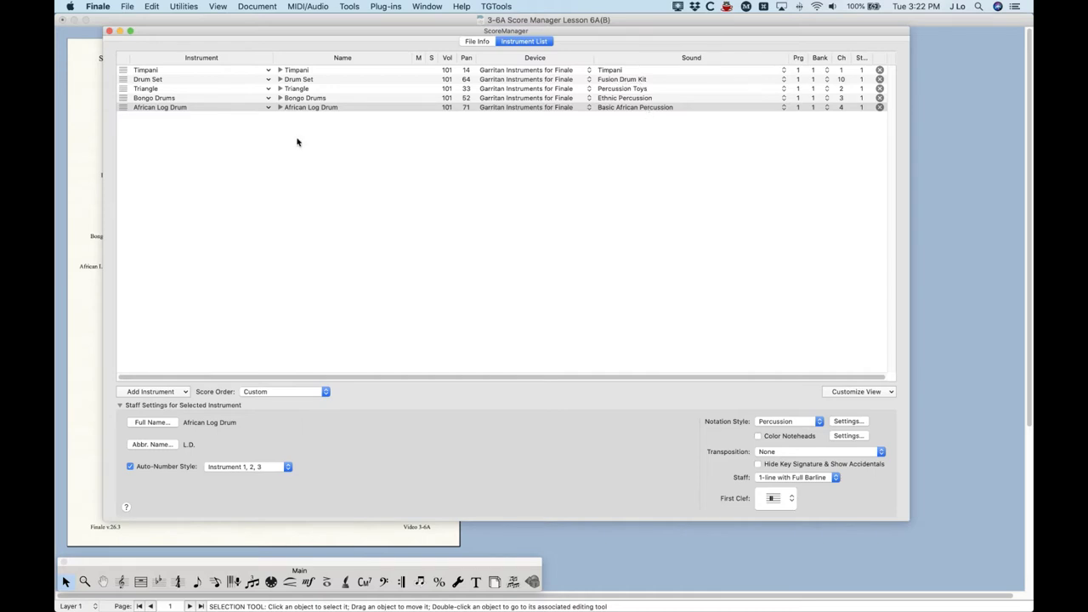
Check the sounds assigned to the African Log Drum and Triangle, and view the playback devices offered for the Triangle.
left_click(120, 108)
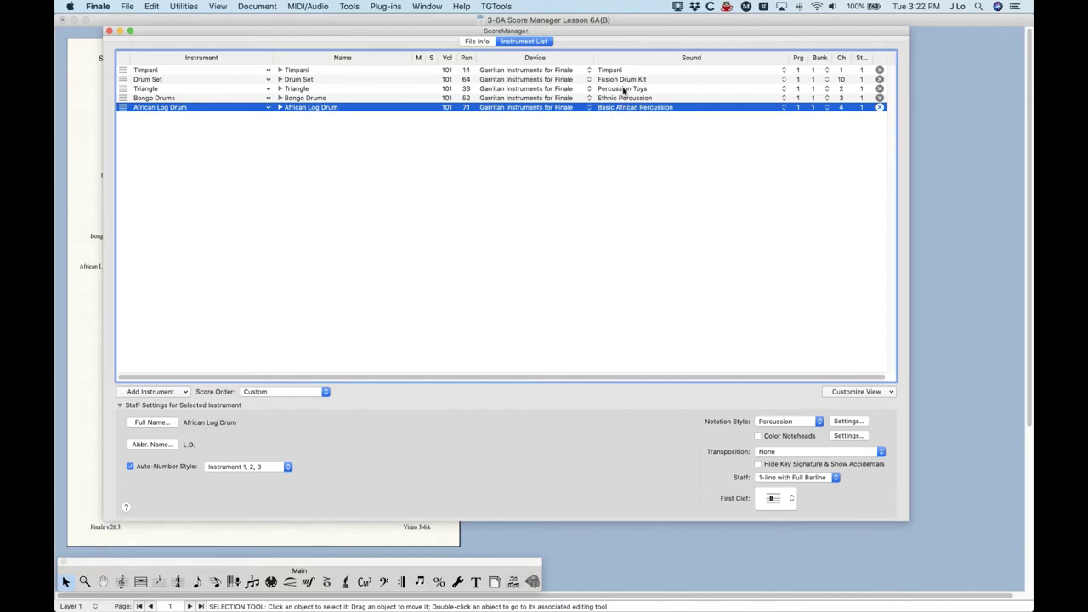
left_click(121, 90)
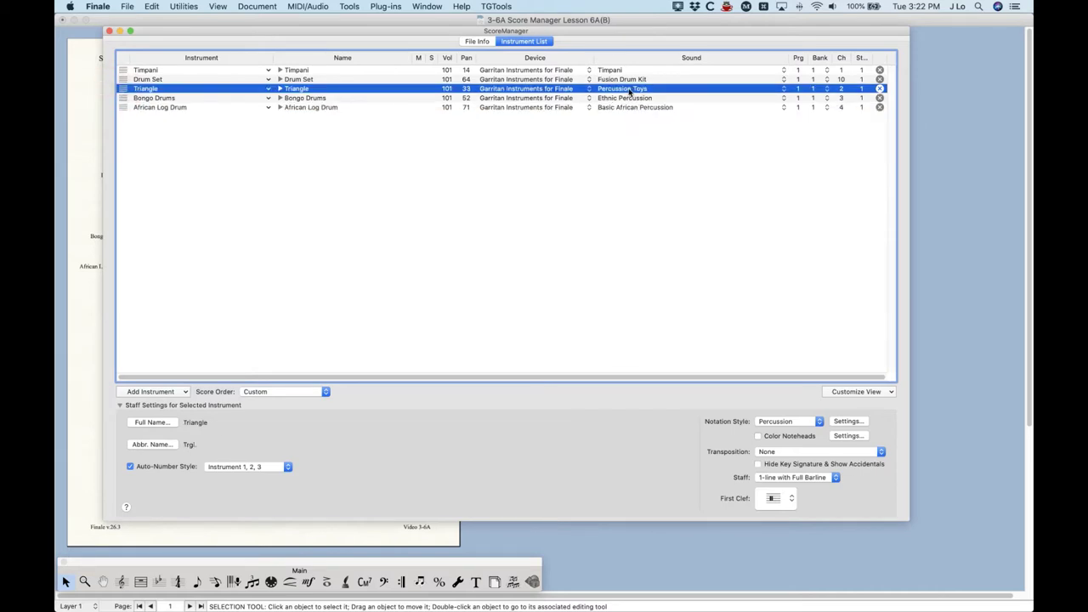
left_click(533, 90)
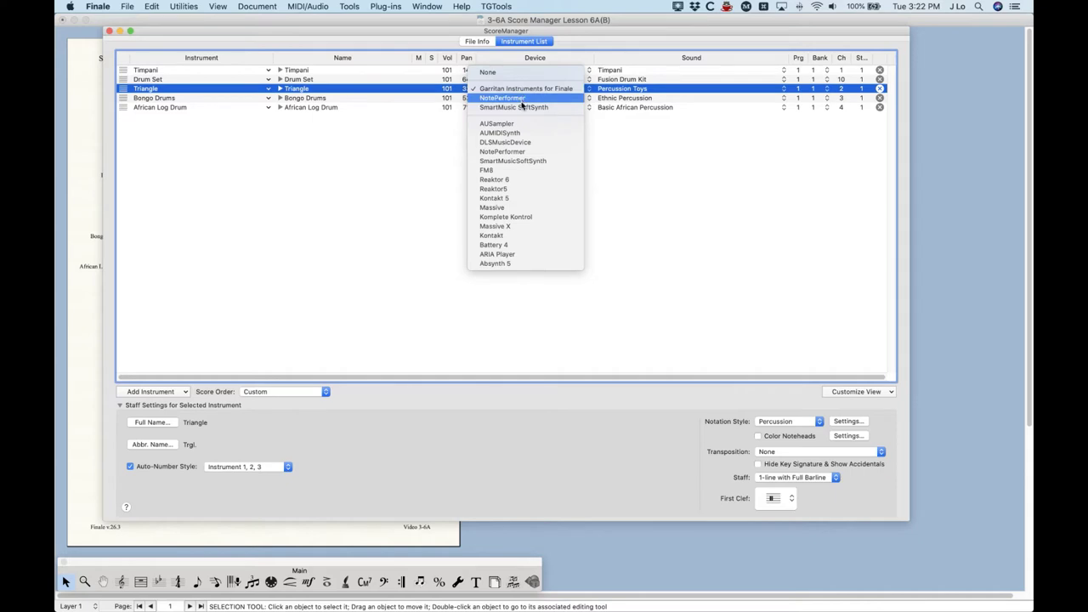
left_click(409, 146)
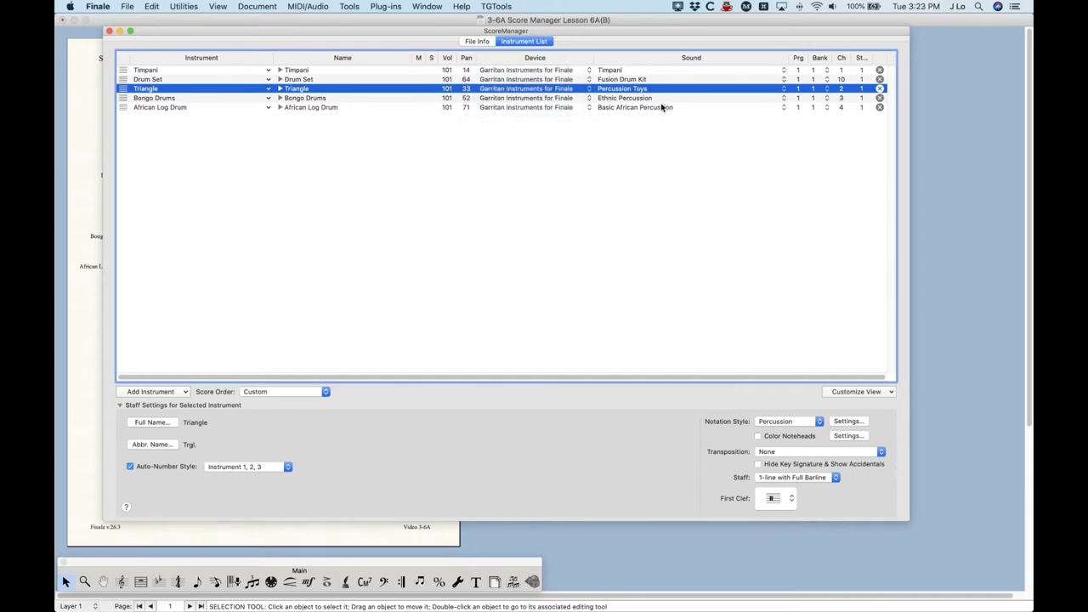
Examine the Garritan sounds available for the Drum Set, including the Percussion and World categories.
left_click(127, 79)
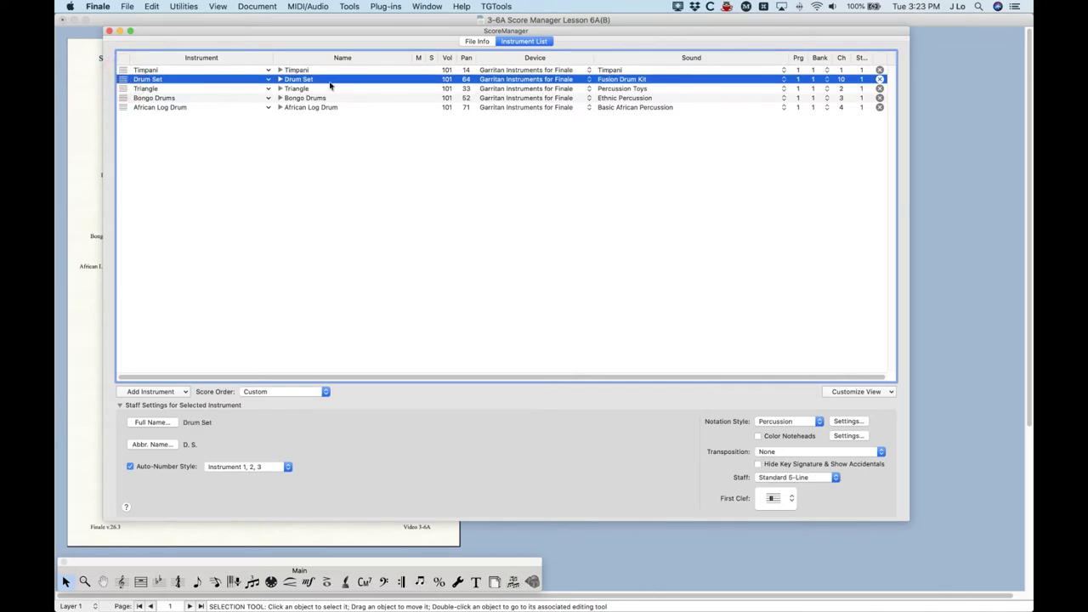
left_click(638, 83)
mouse_move(690, 128)
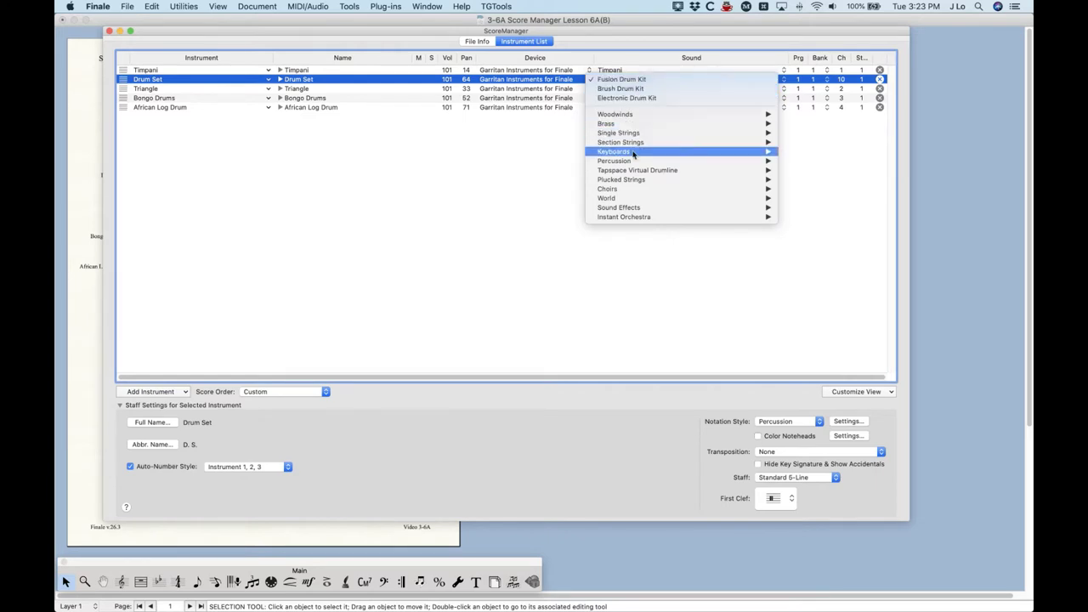
mouse_move(621, 162)
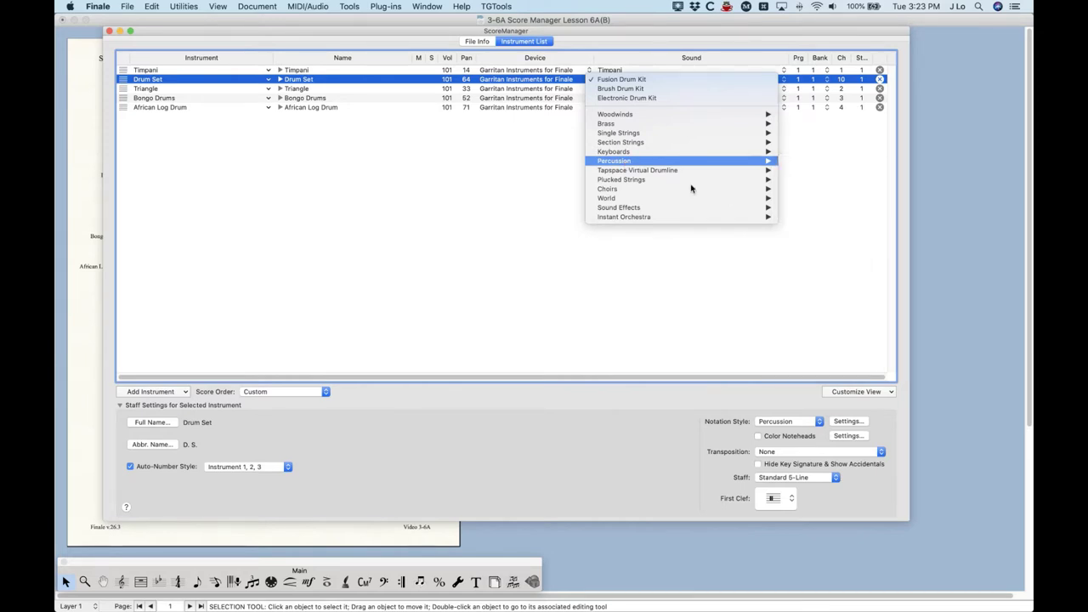
mouse_move(621, 199)
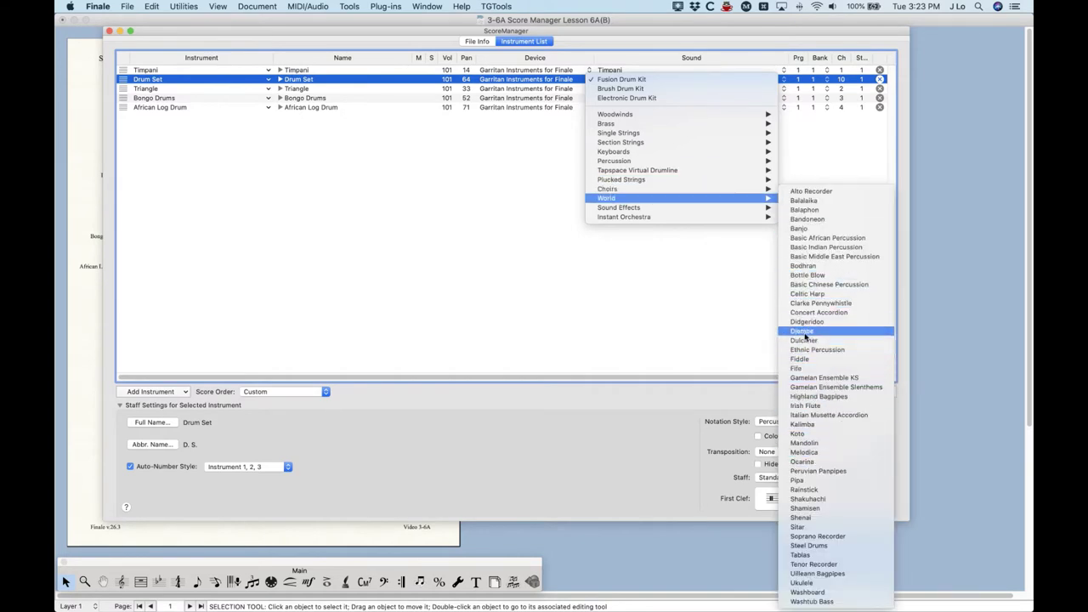
left_click(522, 212)
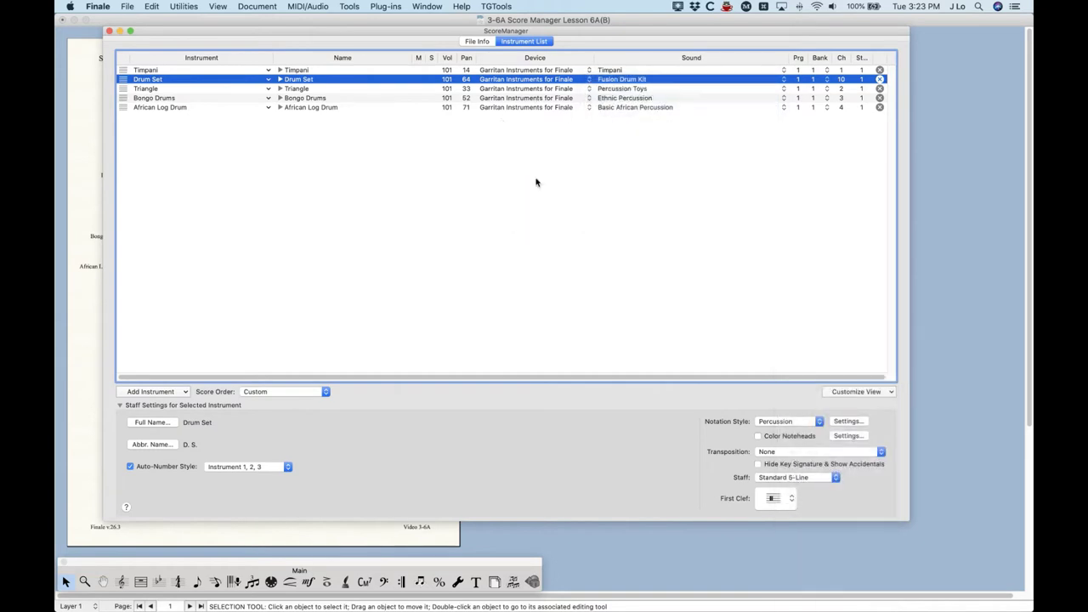
left_click(531, 79)
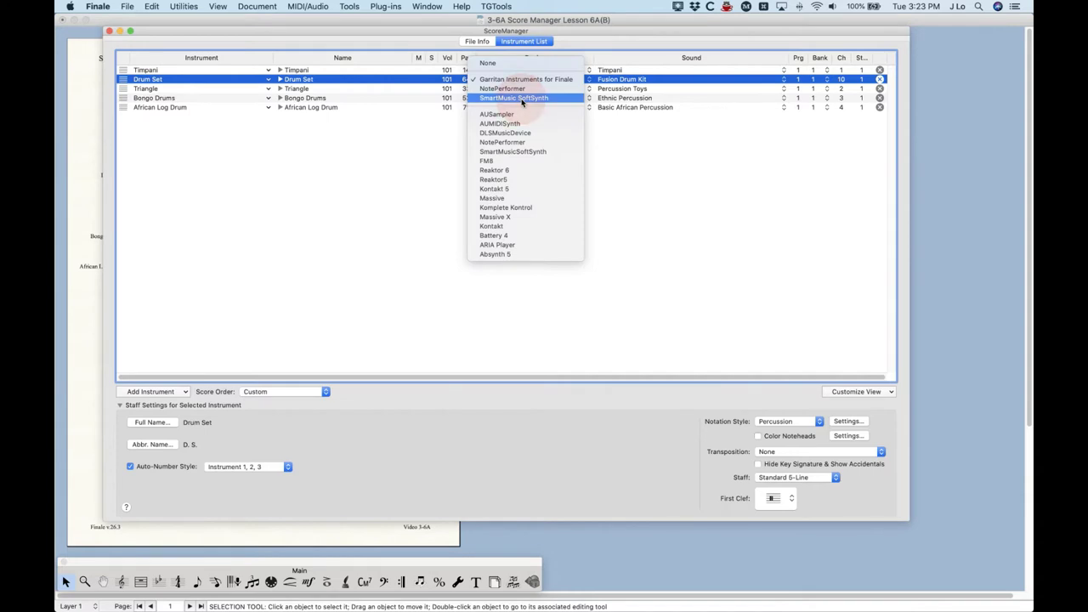
left_click(522, 98)
left_click(617, 79)
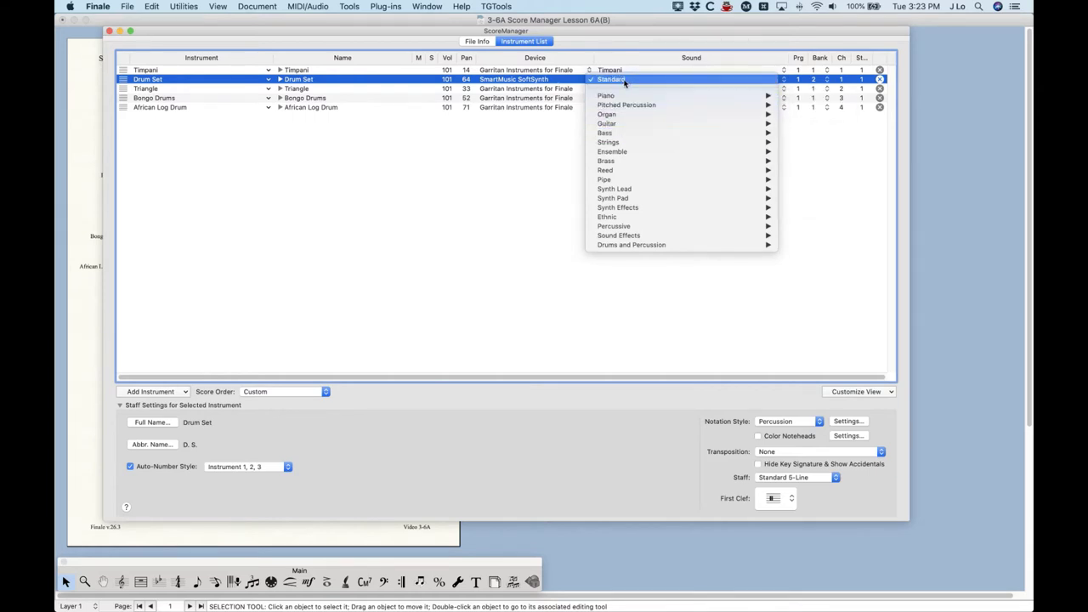
mouse_move(667, 246)
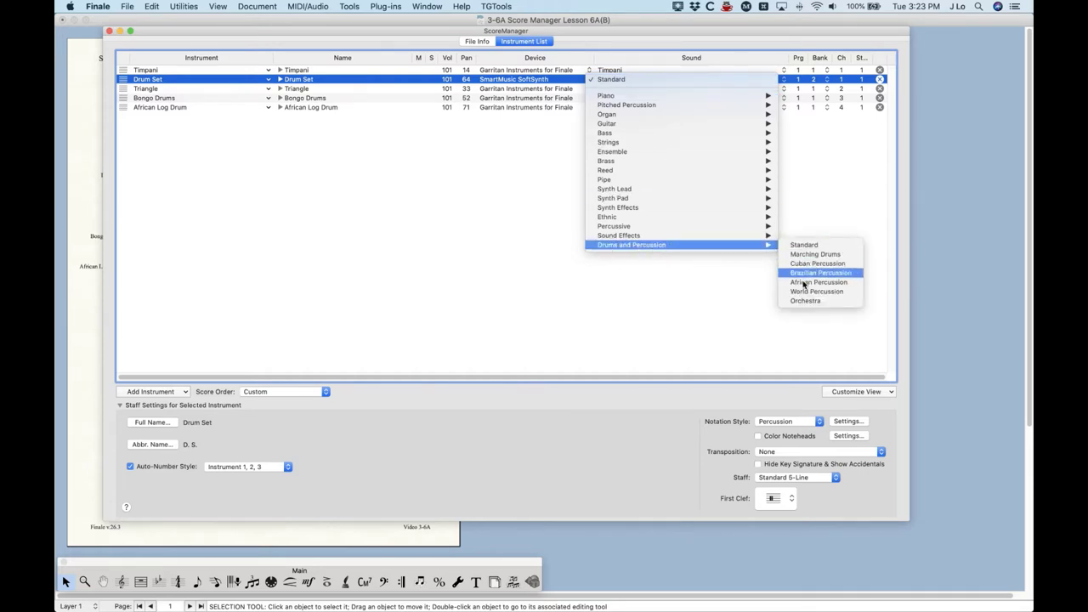
left_click(515, 171)
left_click(499, 79)
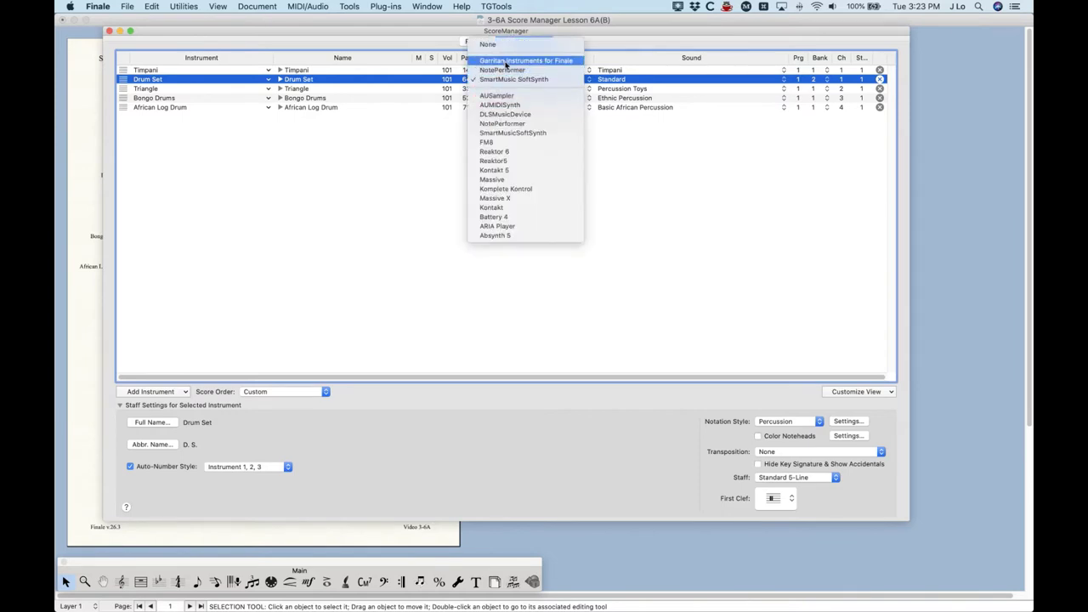
left_click(505, 62)
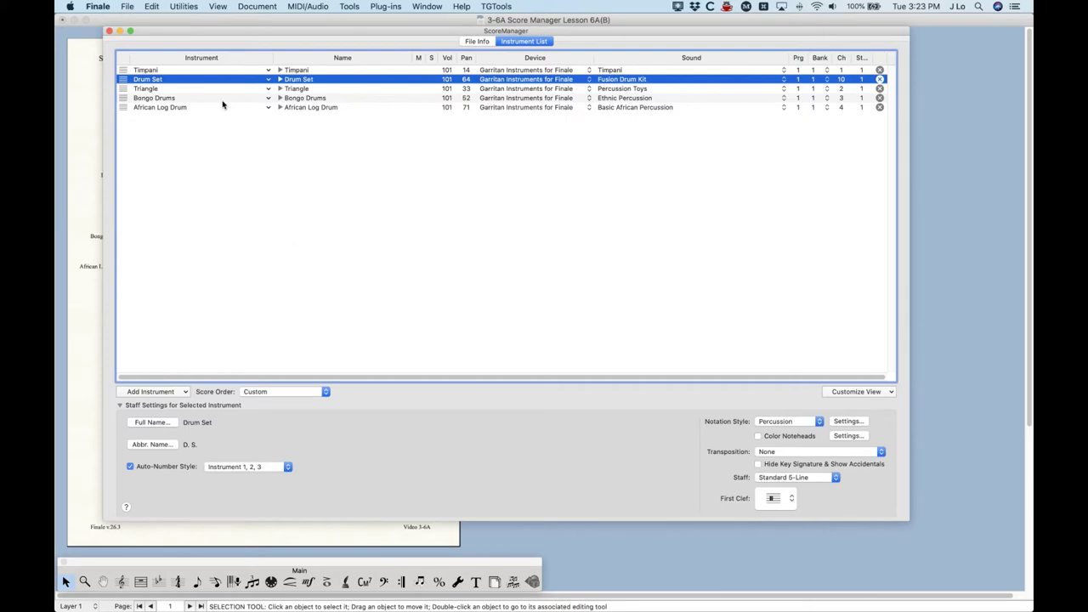
Look over the Drums family of all instruments again without adding another staff.
left_click(185, 392)
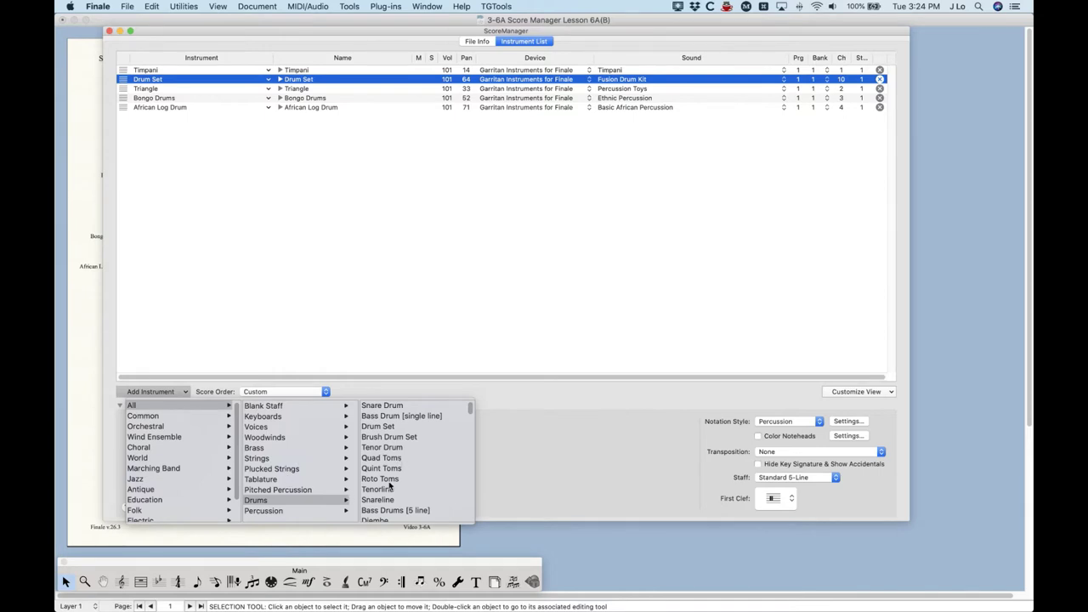
left_click(514, 175)
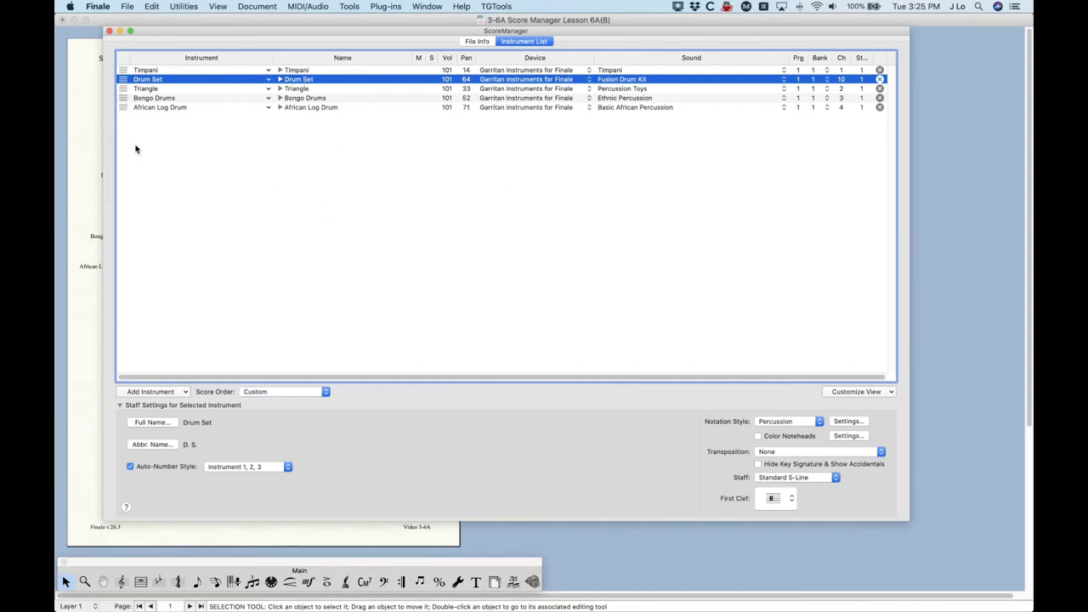
left_click(150, 392)
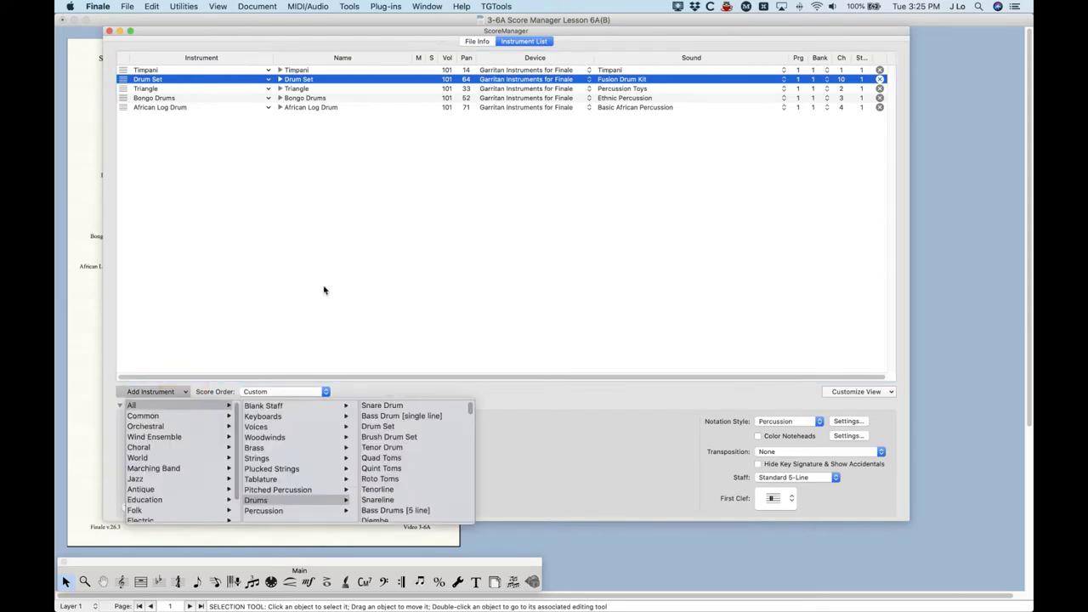
left_click(244, 173)
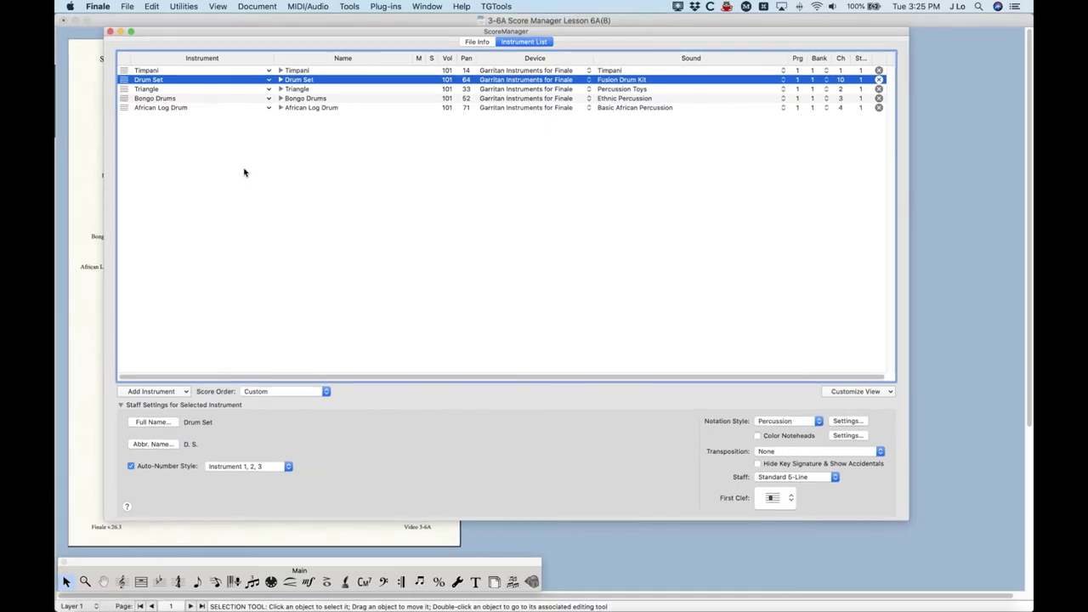
Switch to Safari and review the Percussion MIDI Maps page for Garritan Instruments for Finale in the user manual.
key("ctrl+Up")
left_click(250, 204)
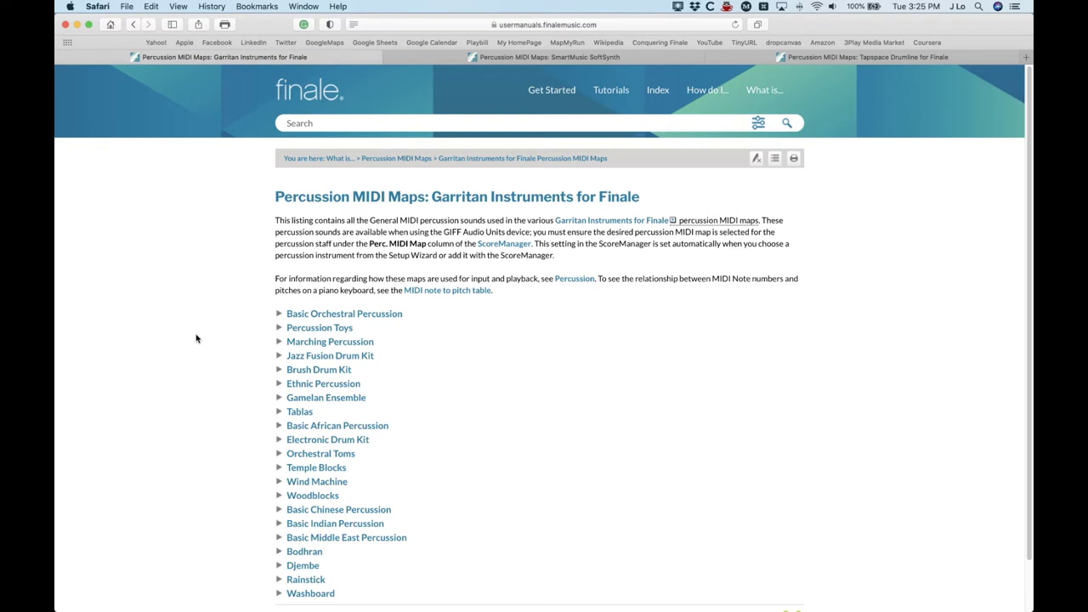
scroll(194, 392, "down", 1)
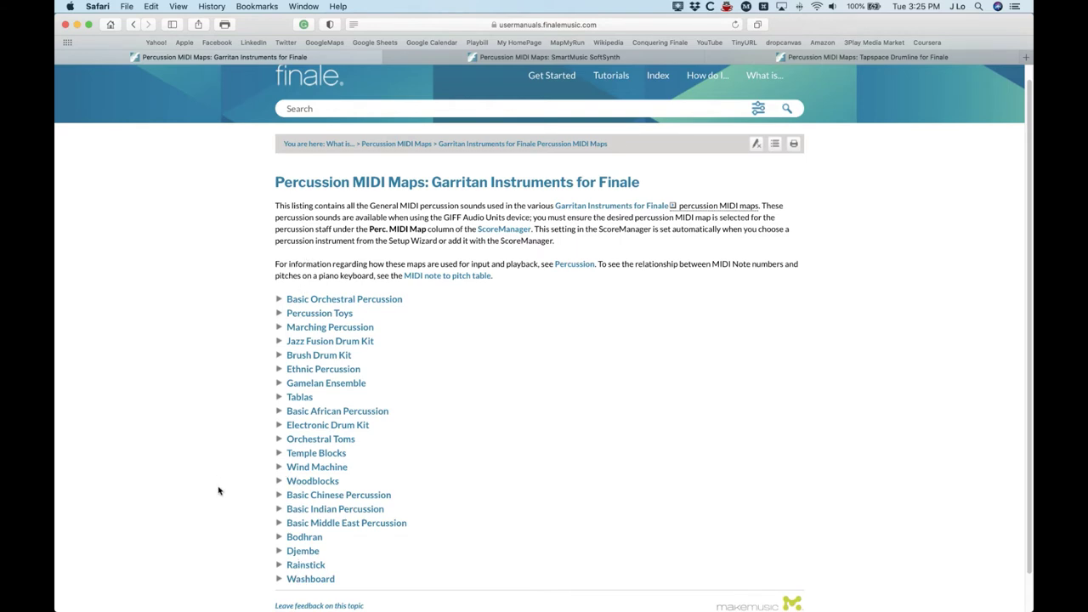
scroll(218, 490, "up", 1)
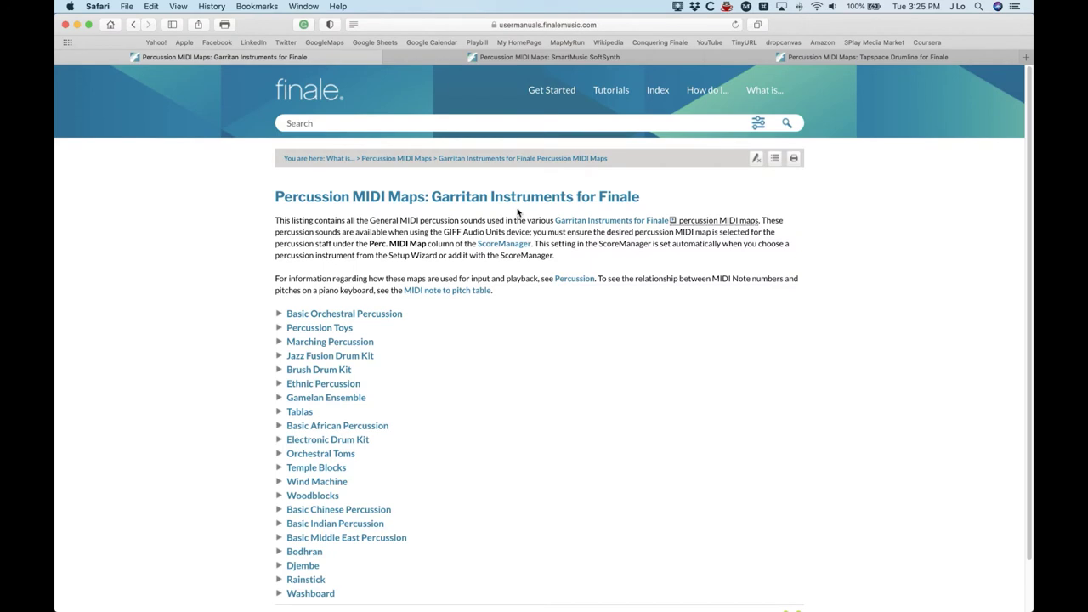
Compare the SmartMusic SoftSynth and Tapspace Drumline percussion MIDI map pages with the Garritan page.
left_click(537, 58)
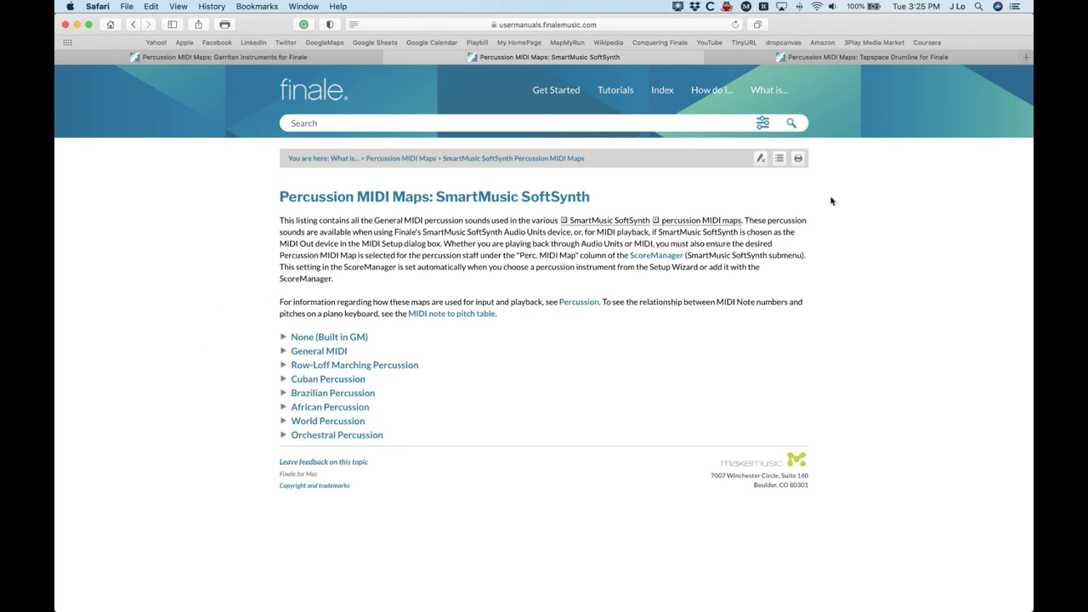
left_click(842, 57)
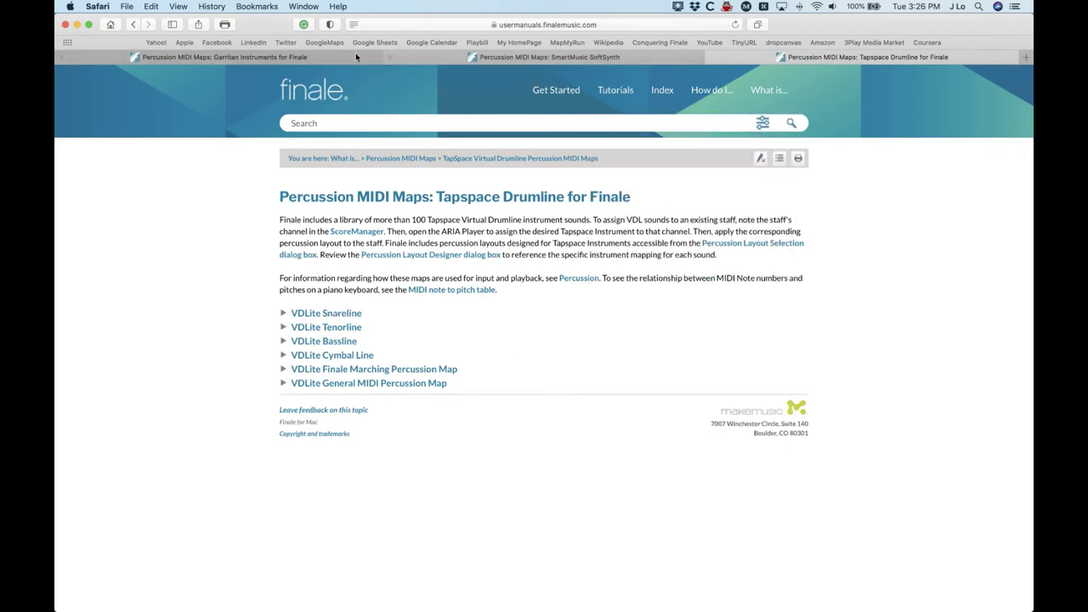
left_click(322, 58)
left_click(545, 57)
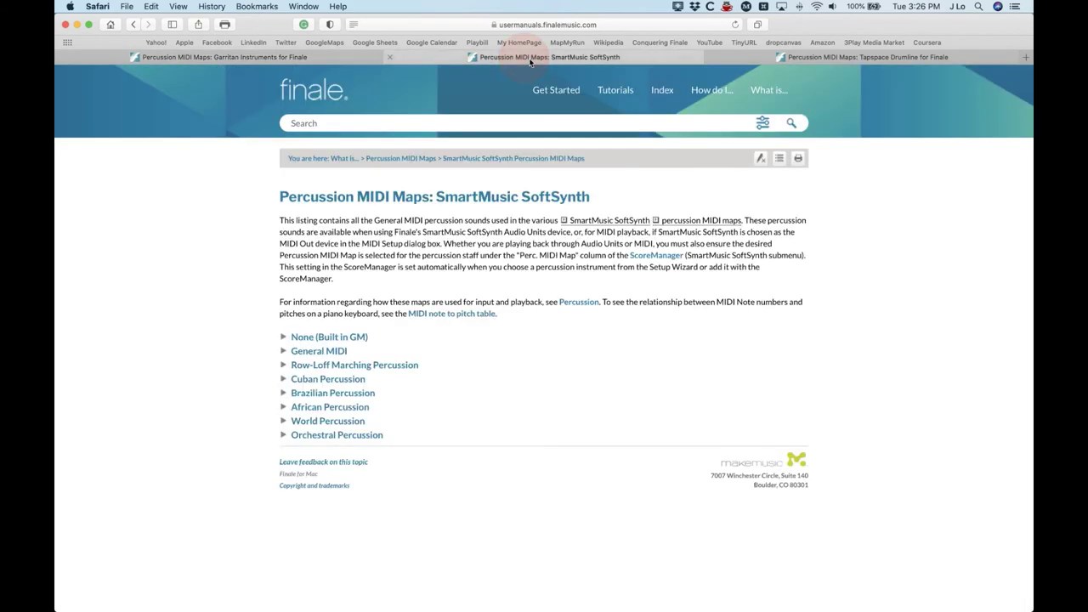
left_click(757, 56)
left_click(278, 58)
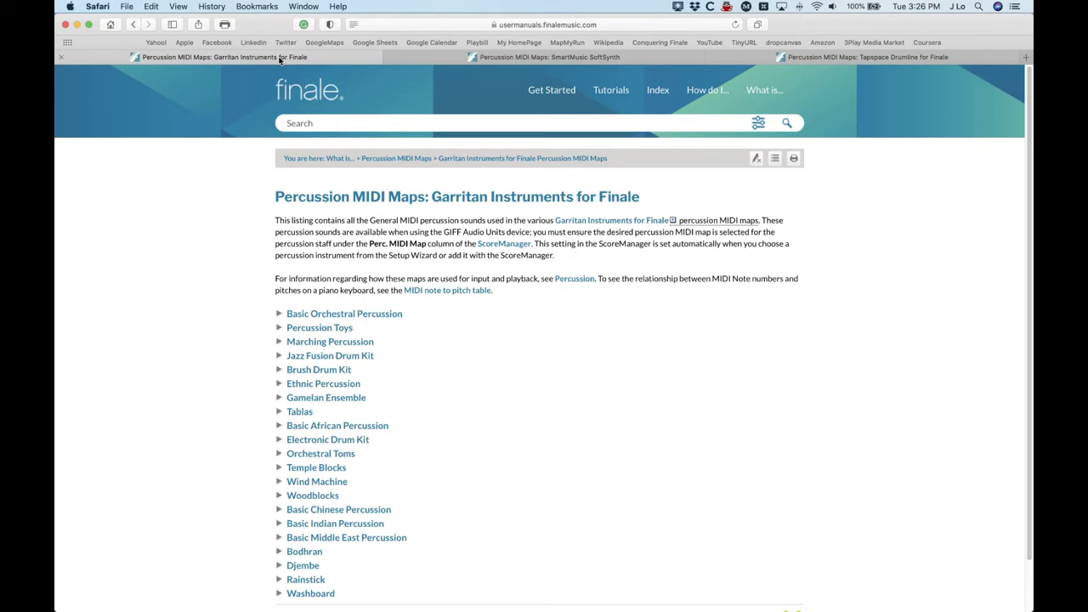
Return to Finale and look through the playback devices available for the Drum Set, keeping the current device.
key("ctrl+Up")
left_click(381, 143)
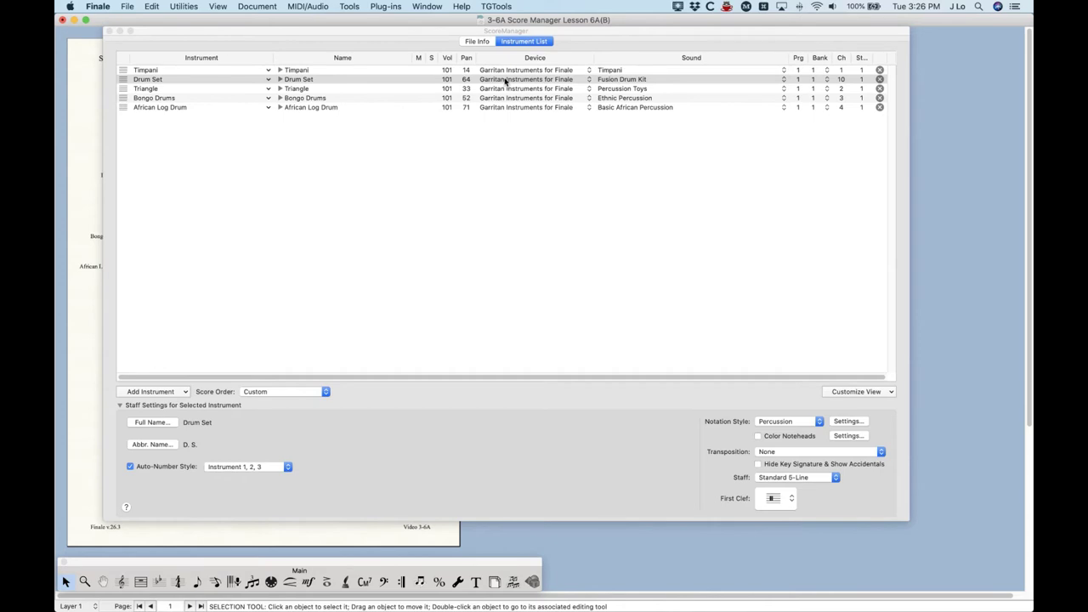
left_click(506, 81)
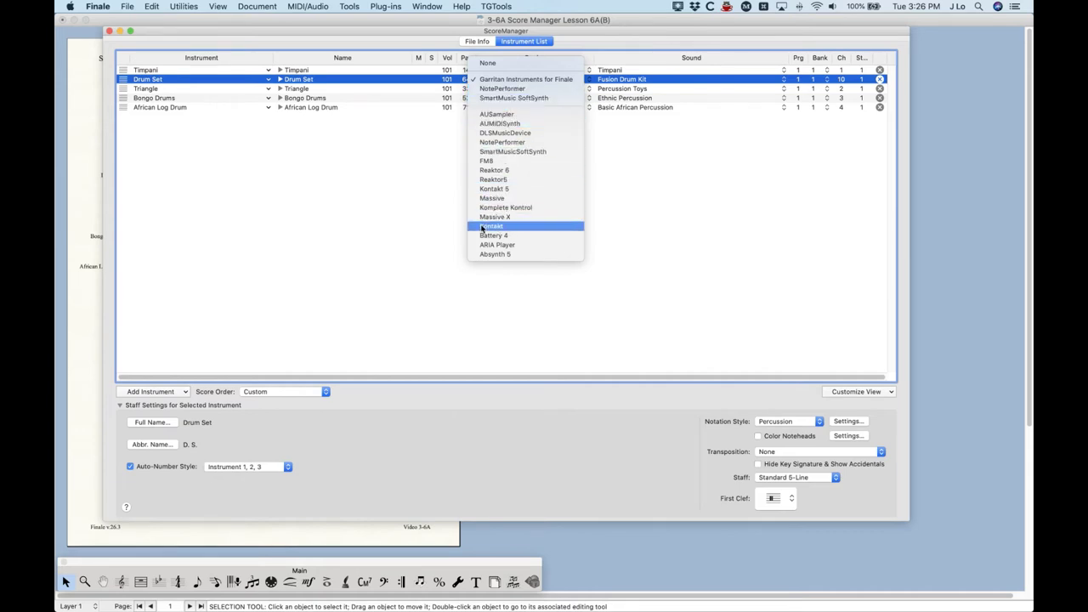
key("Up")
key("Up")
key("Up")
key("Up")
key("Up")
key("Up")
key("Up")
key("Down")
key("Down")
key("Down")
key("Down")
key("Down")
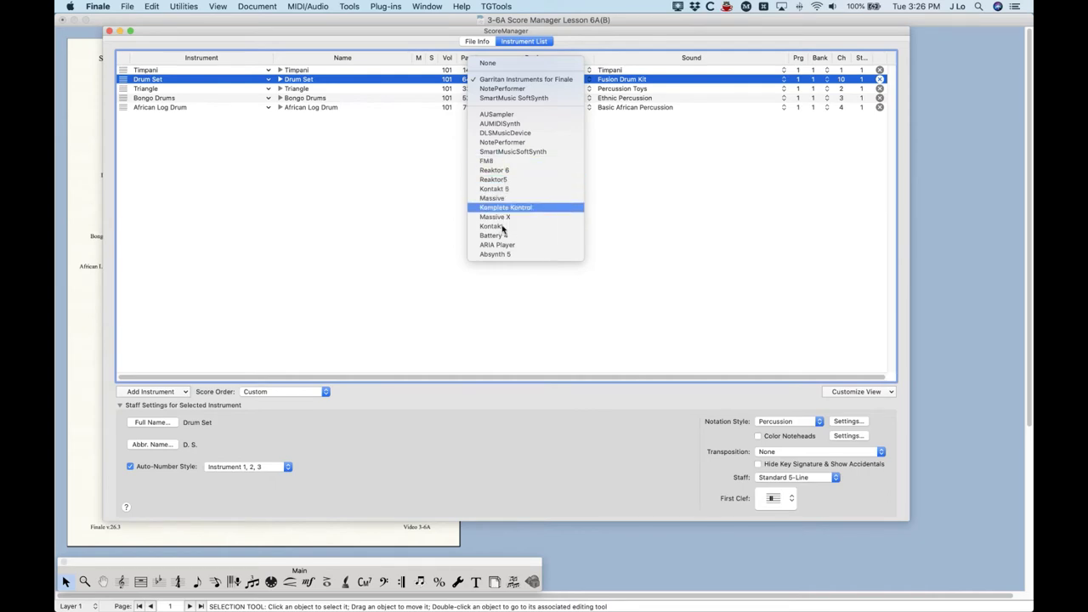
left_click(377, 192)
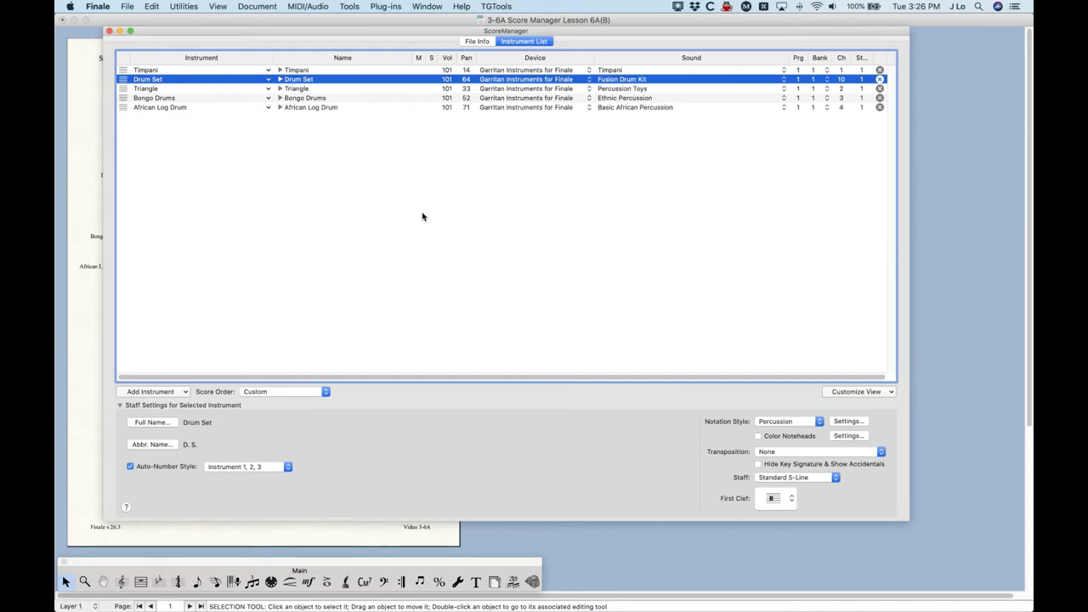
Compare the audio playback options, Audio Units and MIDI, with the playback devices available for the Drum Set, without changing either.
left_click(300, 6)
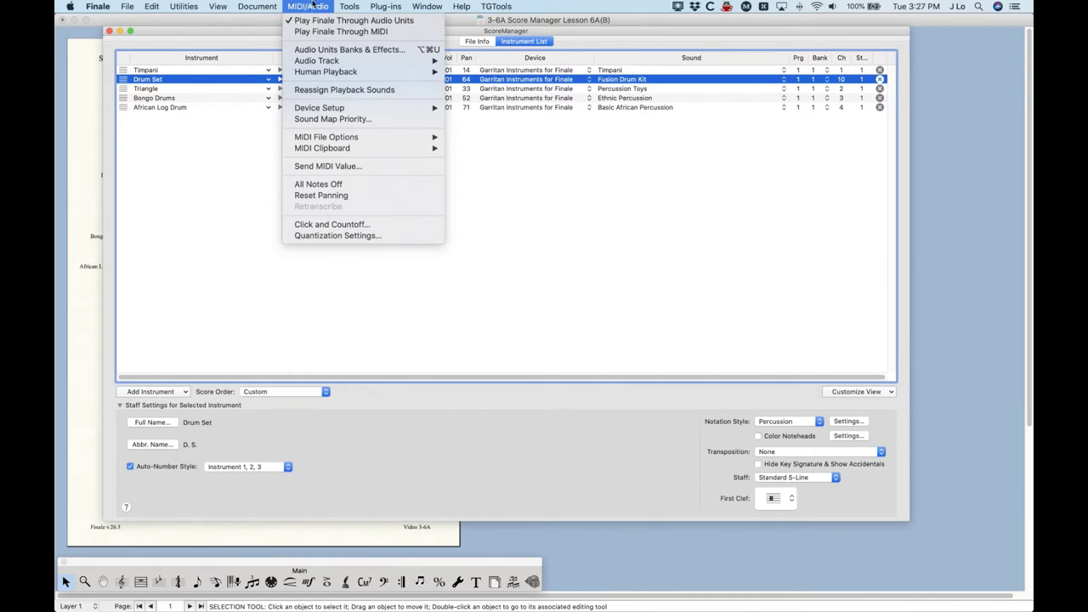
left_click(493, 79)
left_click(508, 79)
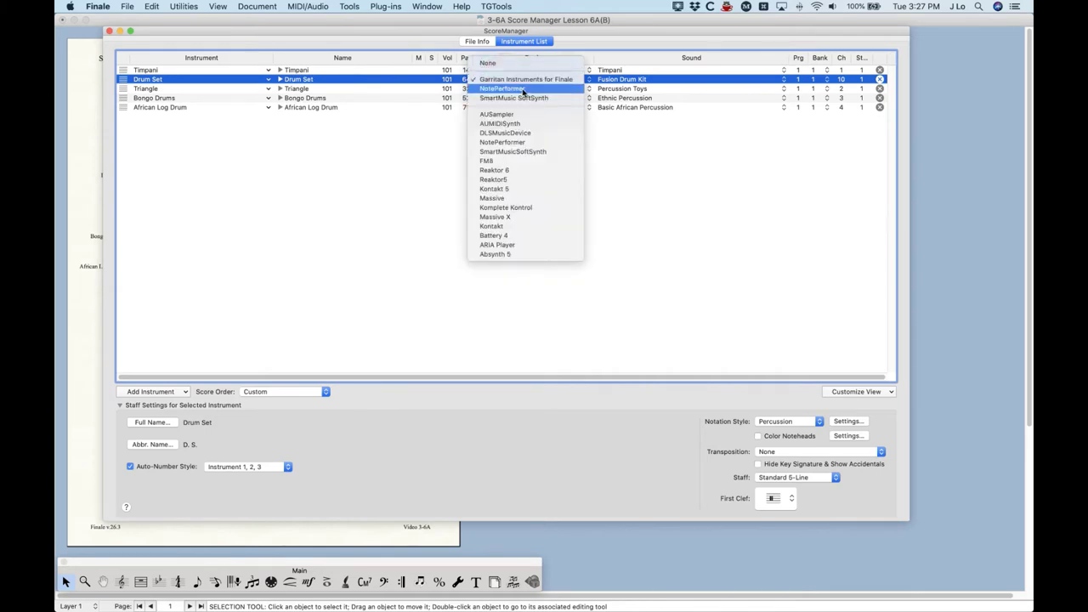
left_click(358, 6)
left_click(308, 6)
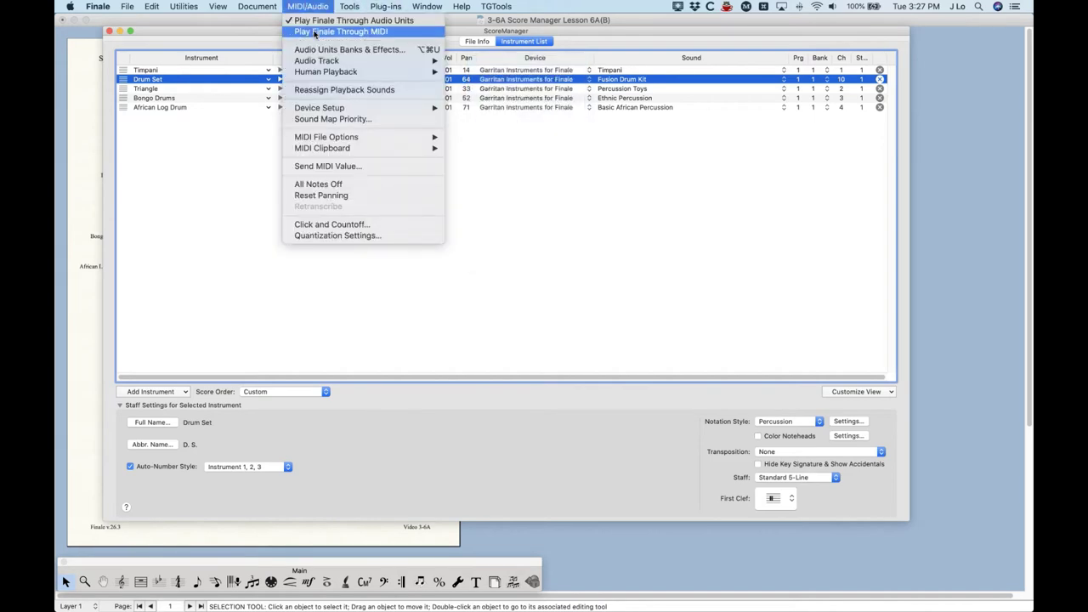
left_click(308, 6)
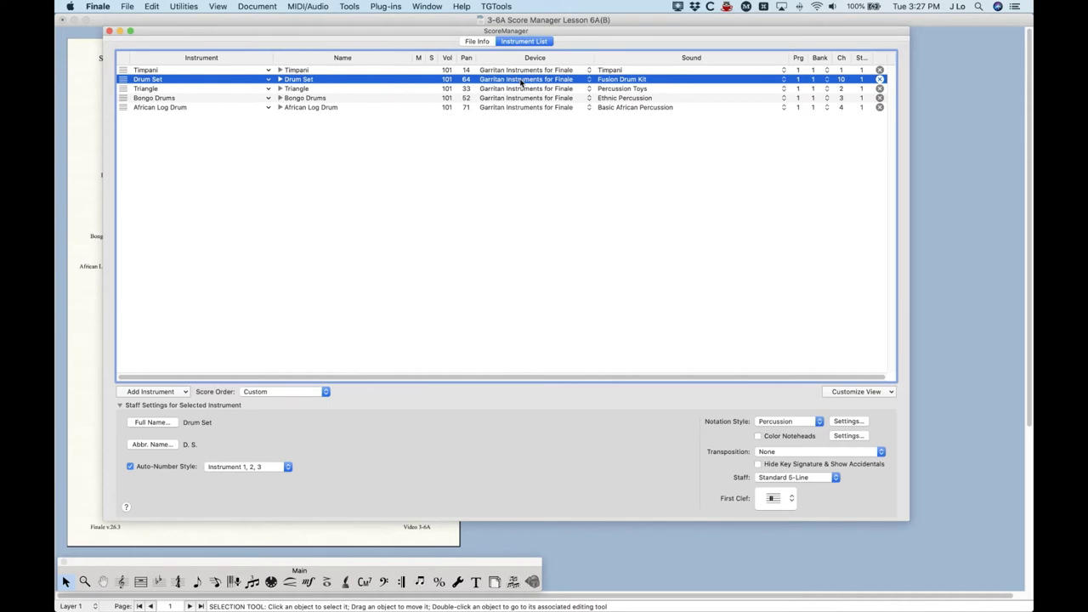
left_click(522, 83)
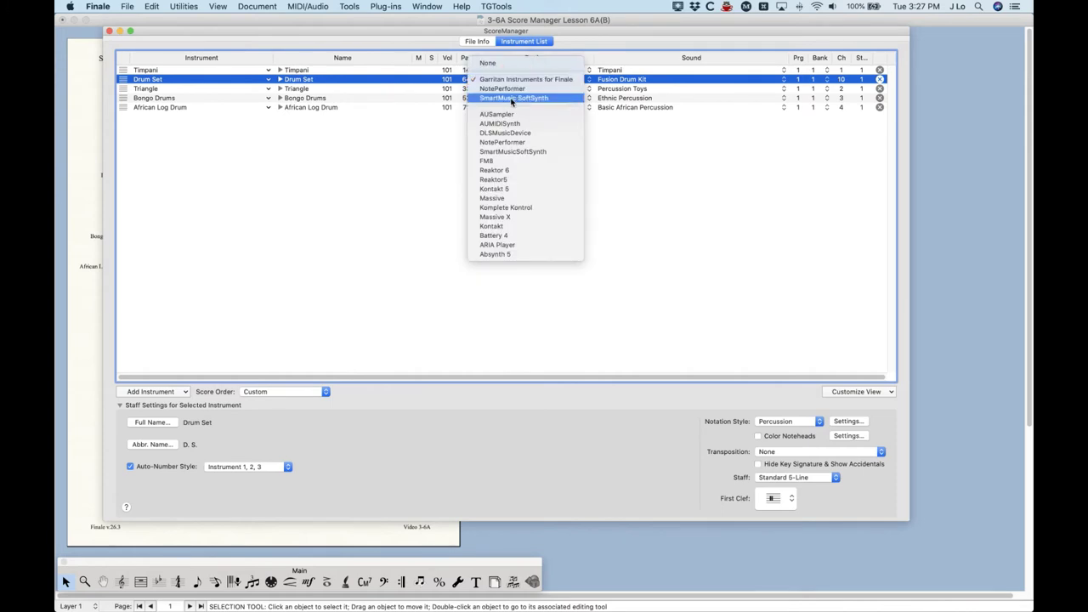
left_click(362, 182)
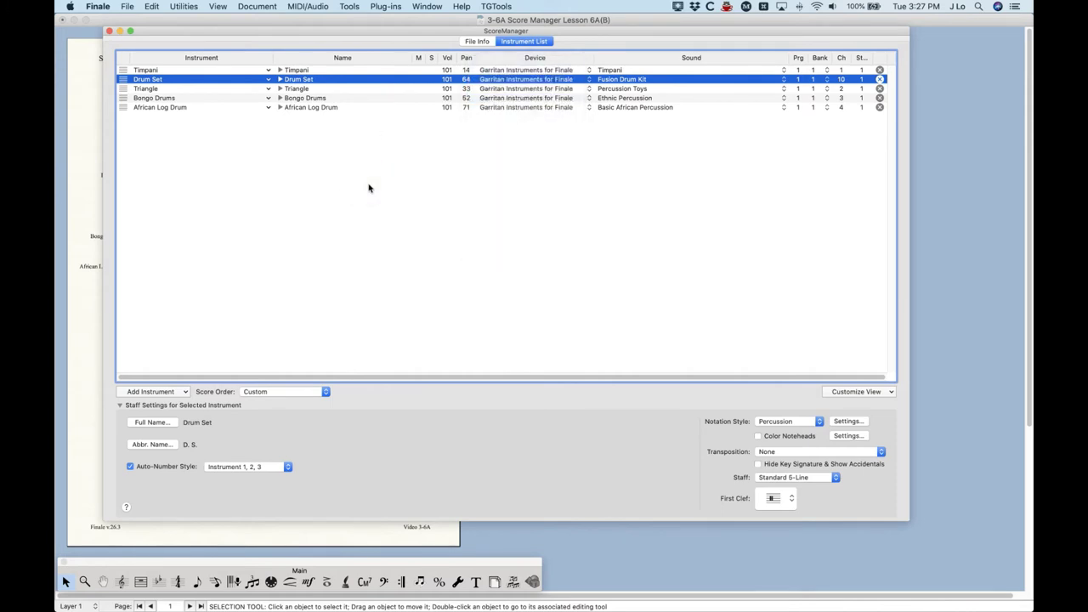
left_click(318, 6)
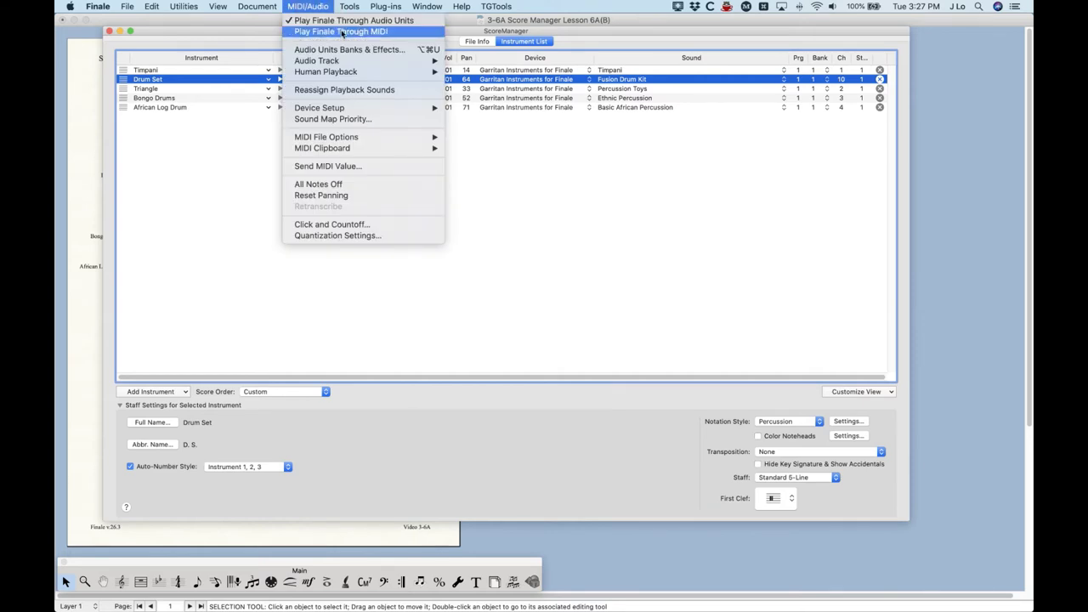
left_click(307, 5)
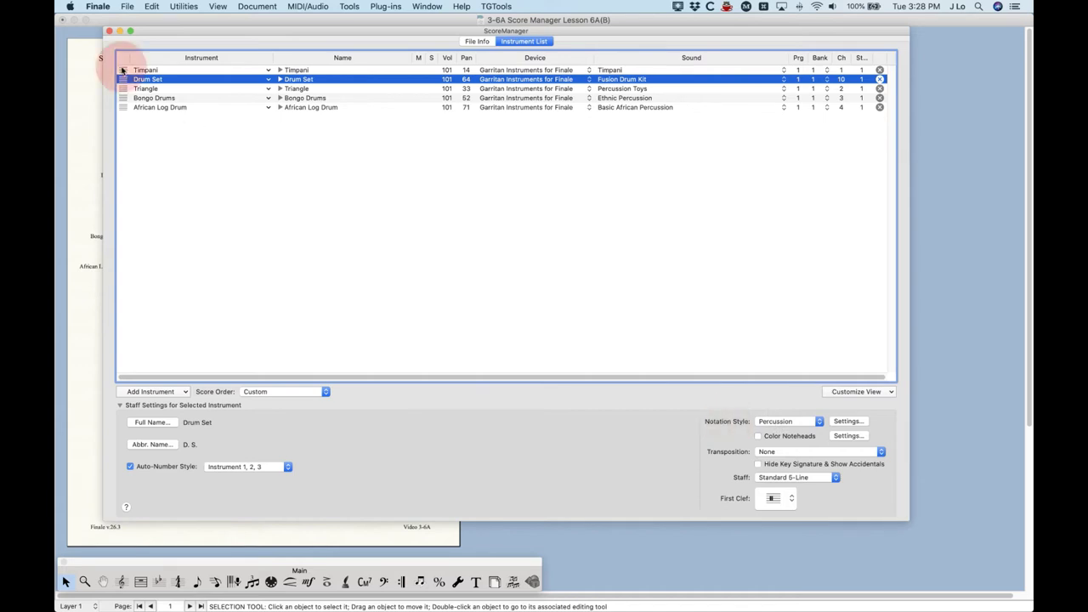
Compare the notation style choices of the Timpani and the Drum Set, keeping Standard and Percussion respectively.
left_click(123, 69)
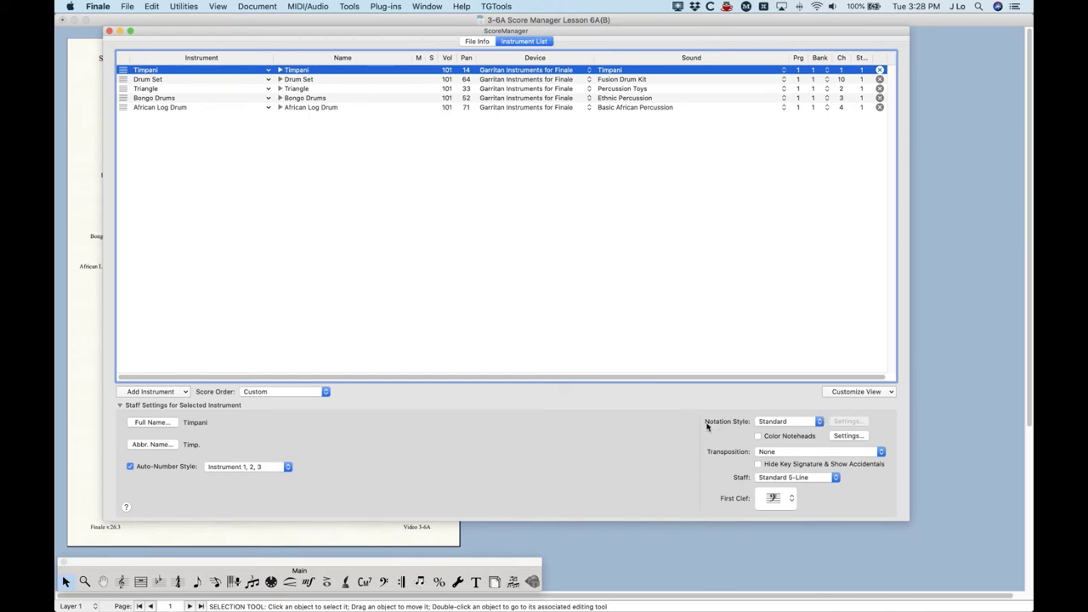
left_click(776, 422)
left_click(773, 422)
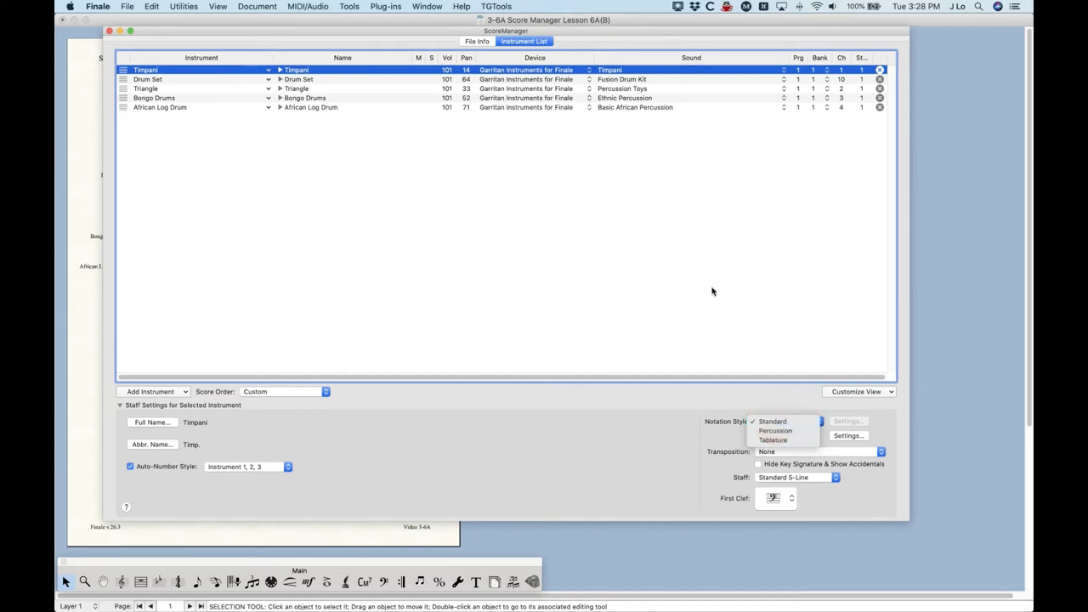
left_click(125, 79)
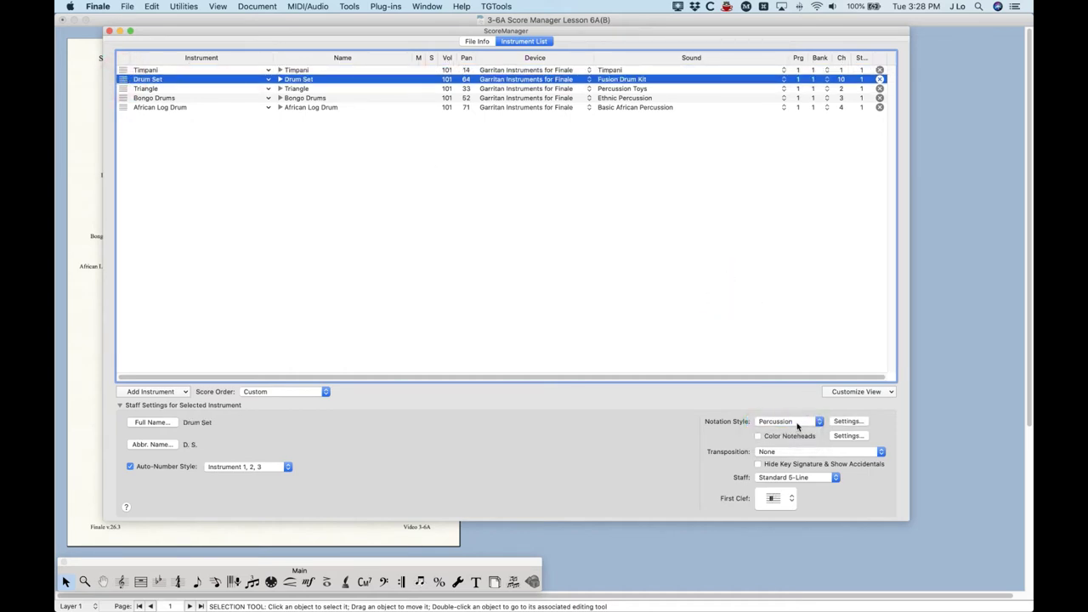
left_click(798, 423)
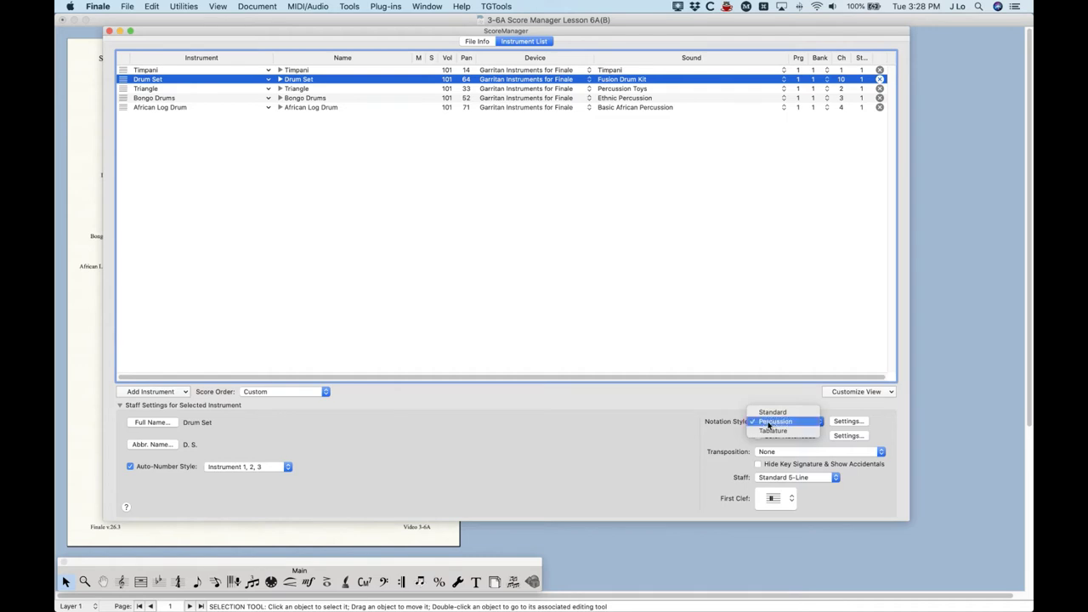
left_click(652, 303)
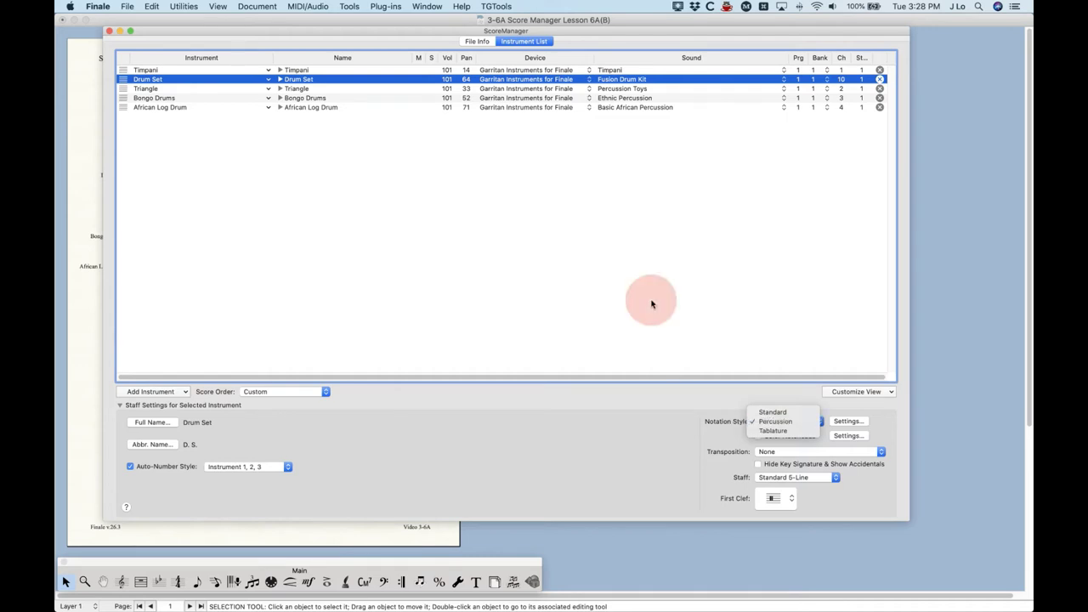
Review the percussion layouts available for the Drum Set and keep the Drum Set layout.
left_click(855, 423)
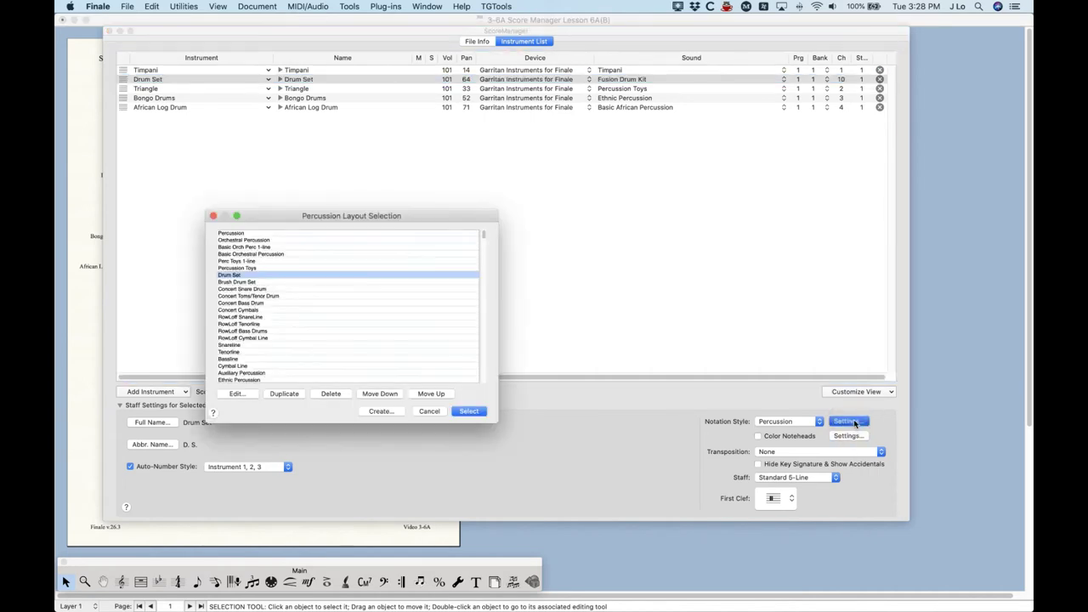
left_click_drag(422, 214, 555, 152)
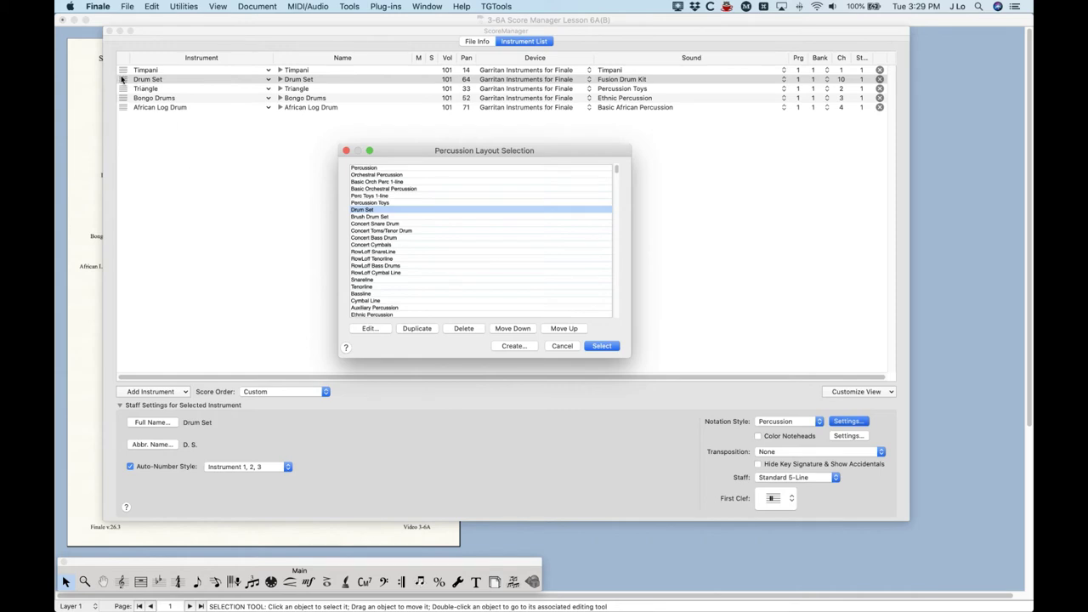
left_click_drag(409, 155, 415, 148)
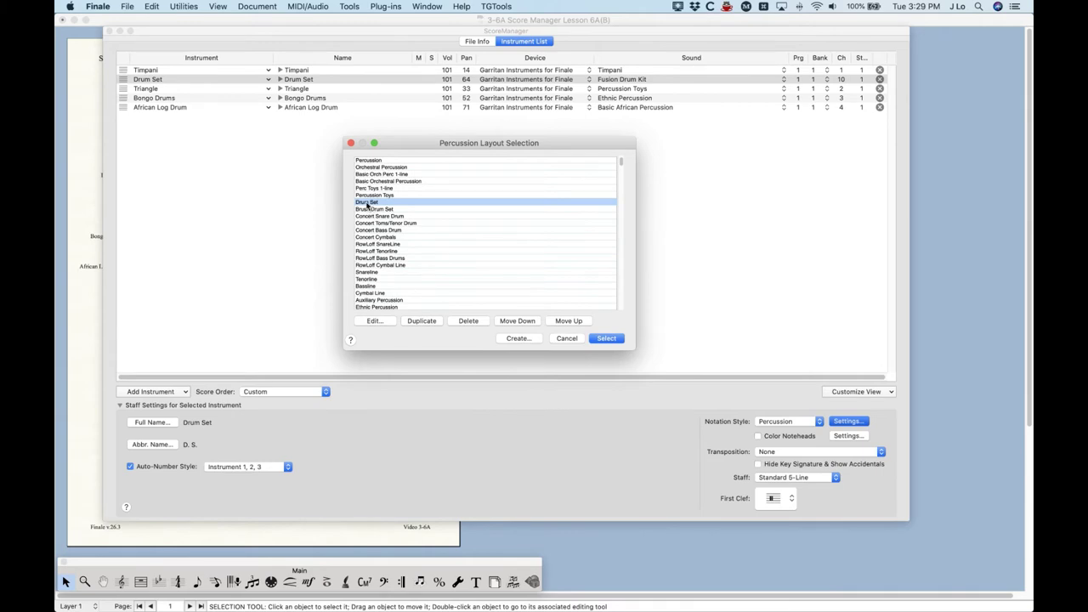
left_click(603, 338)
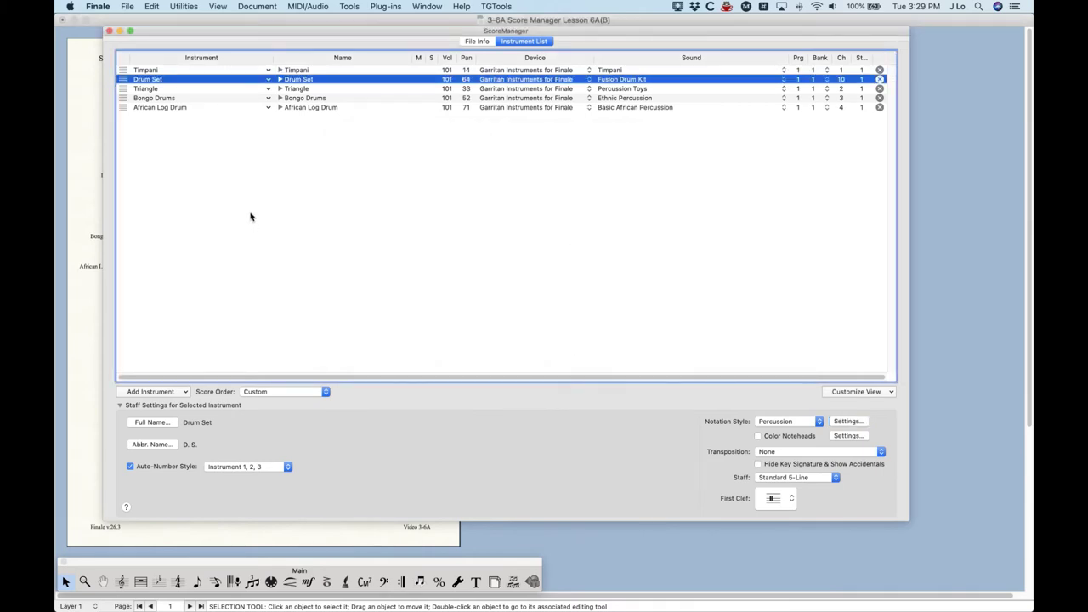
Check the percussion layout assigned to the Triangle without changing it, and view the percussion staves in the score.
left_click_drag(178, 33, 223, 28)
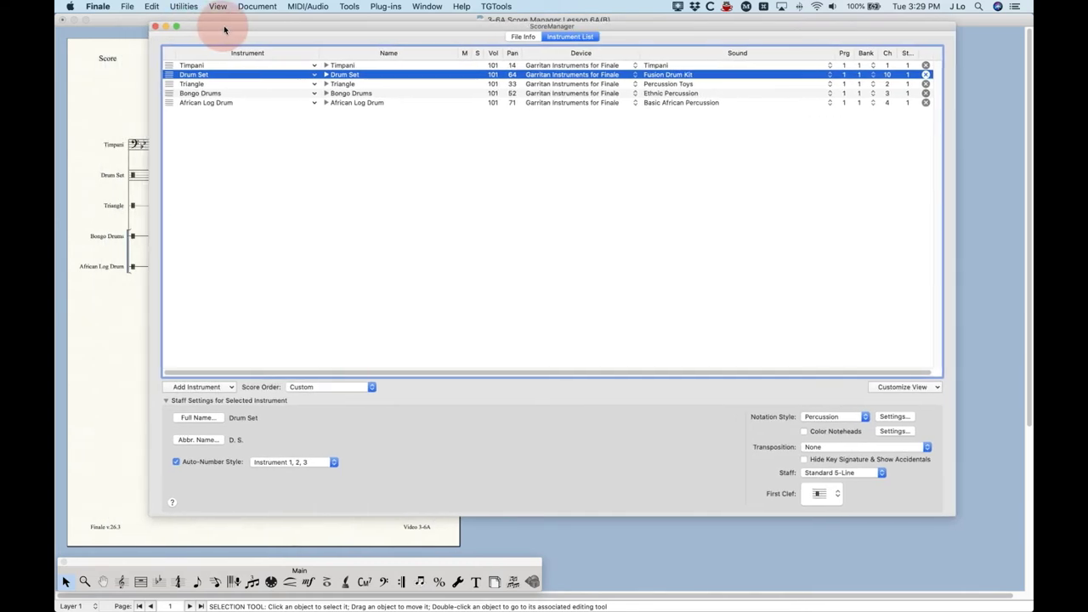
left_click(173, 85)
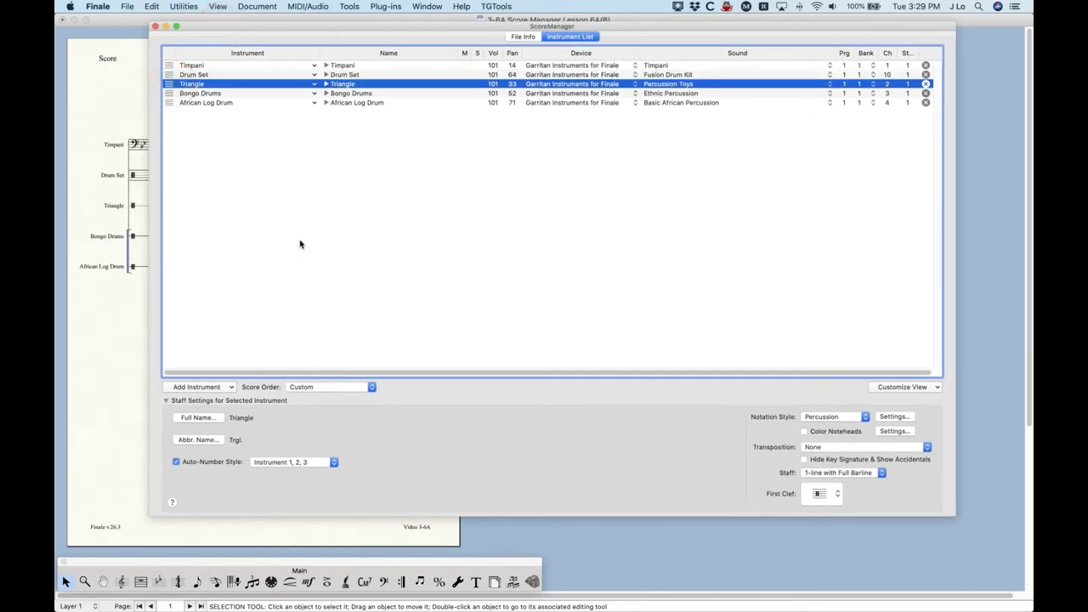
left_click(893, 417)
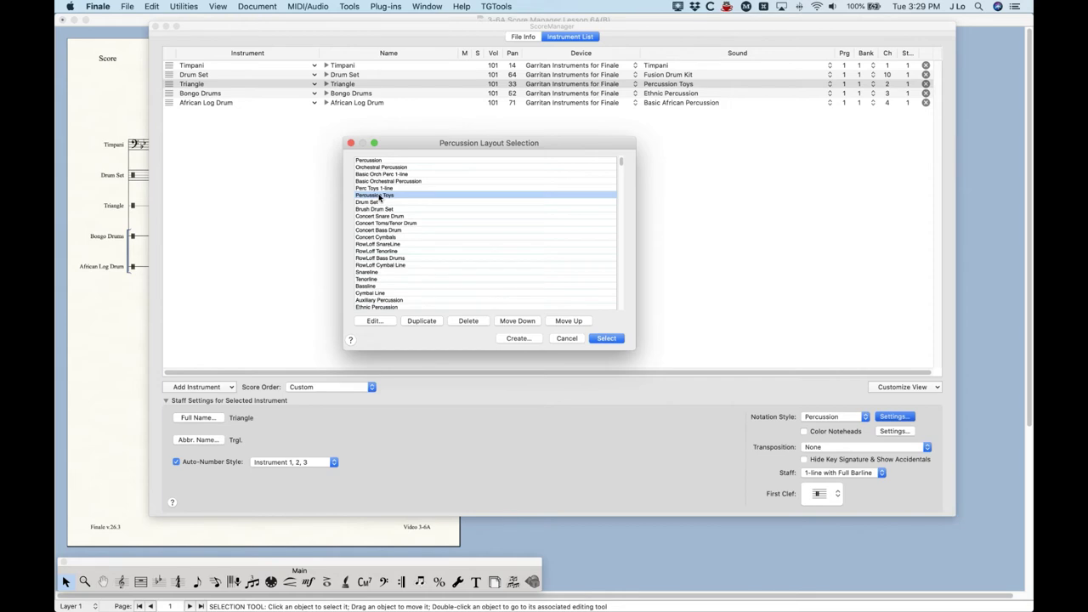
left_click(567, 338)
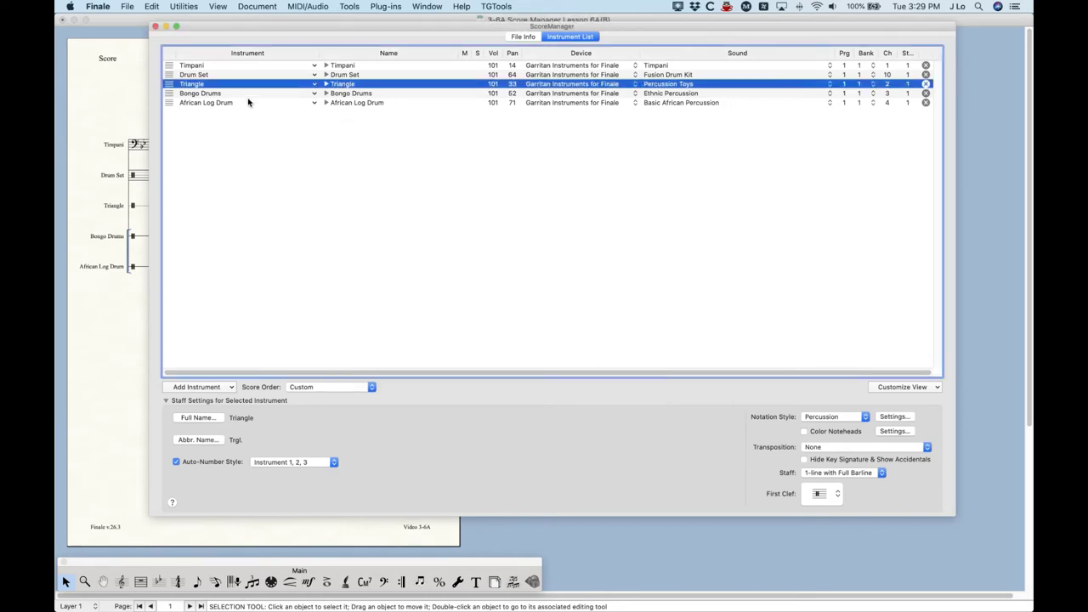
left_click(155, 27)
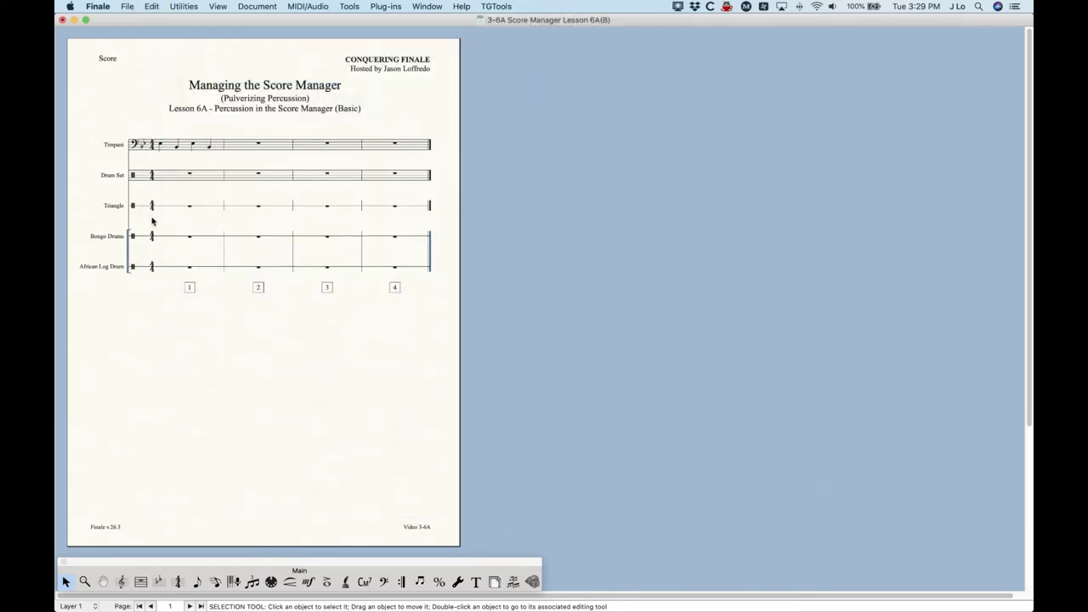
key("super+equal")
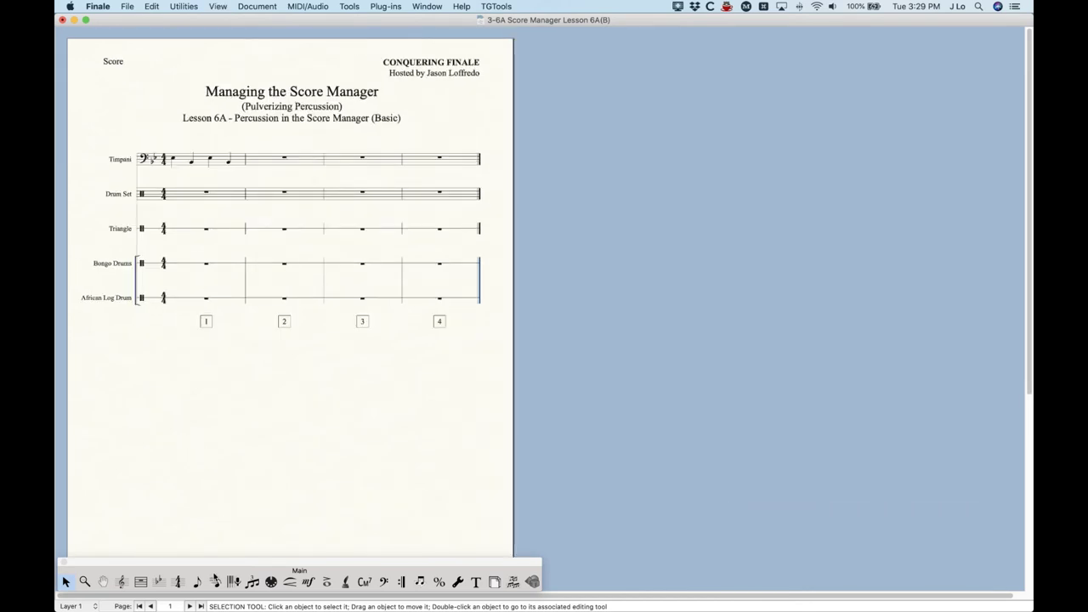
Open the Triangle's Percussion Toys layout in the Percussion Layout Designer from the Score Manager and look through its note types.
key("super+k")
left_click(174, 85)
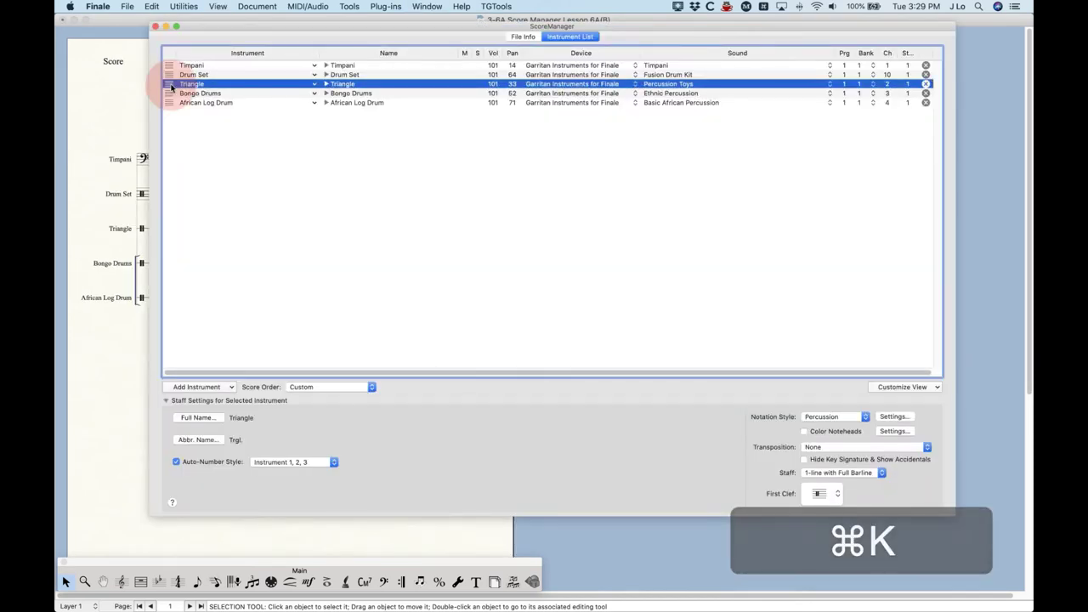
left_click(901, 417)
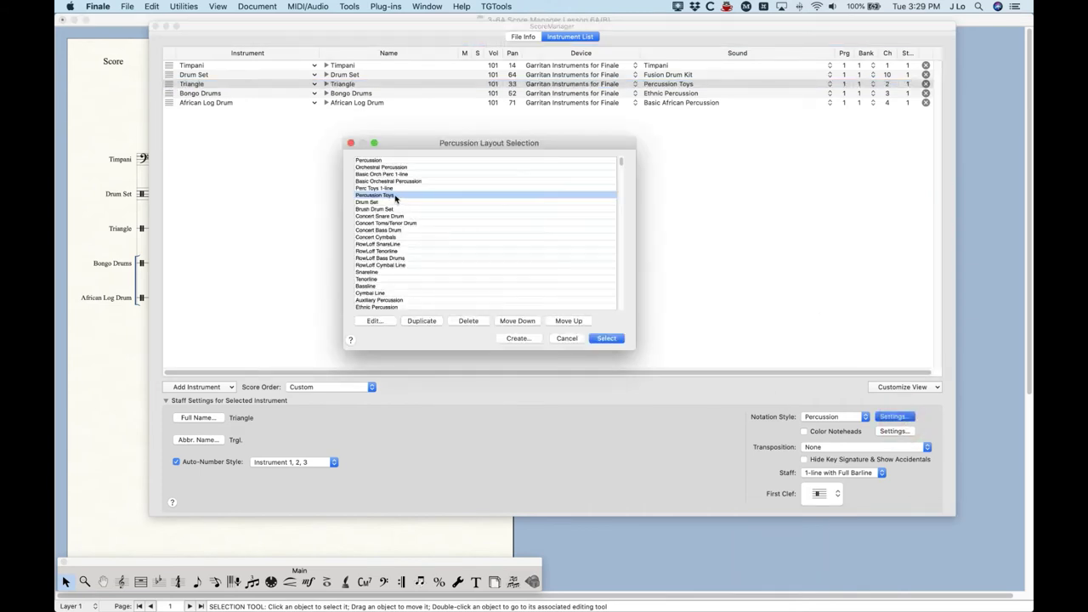
left_click(378, 322)
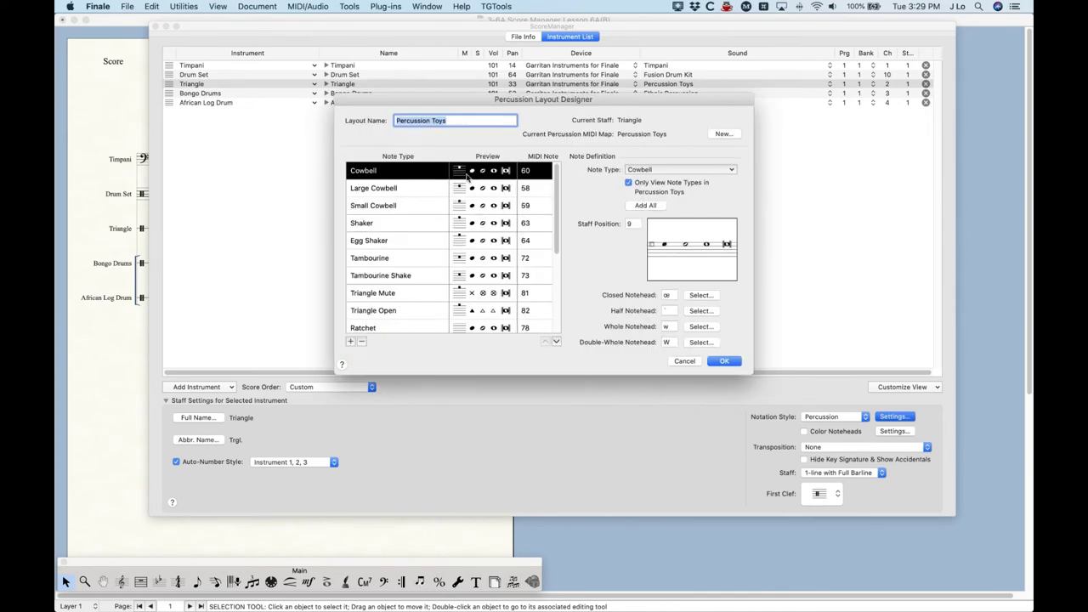
scroll(406, 257, "down", 1)
scroll(407, 257, "down", 5)
scroll(400, 223, "up", 5)
Inspect the staff positions and noteheads of the cowbell, shaker, tambourine and Triangle Mute note types in the Percussion Toys layout.
left_click(389, 191)
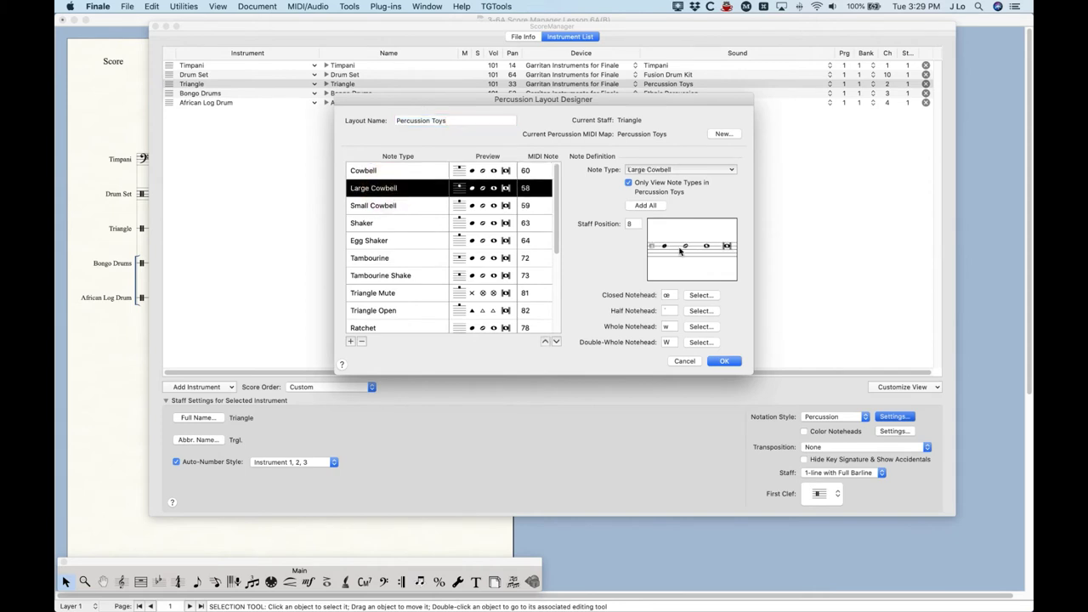
left_click(362, 207)
left_click(410, 224)
left_click(398, 242)
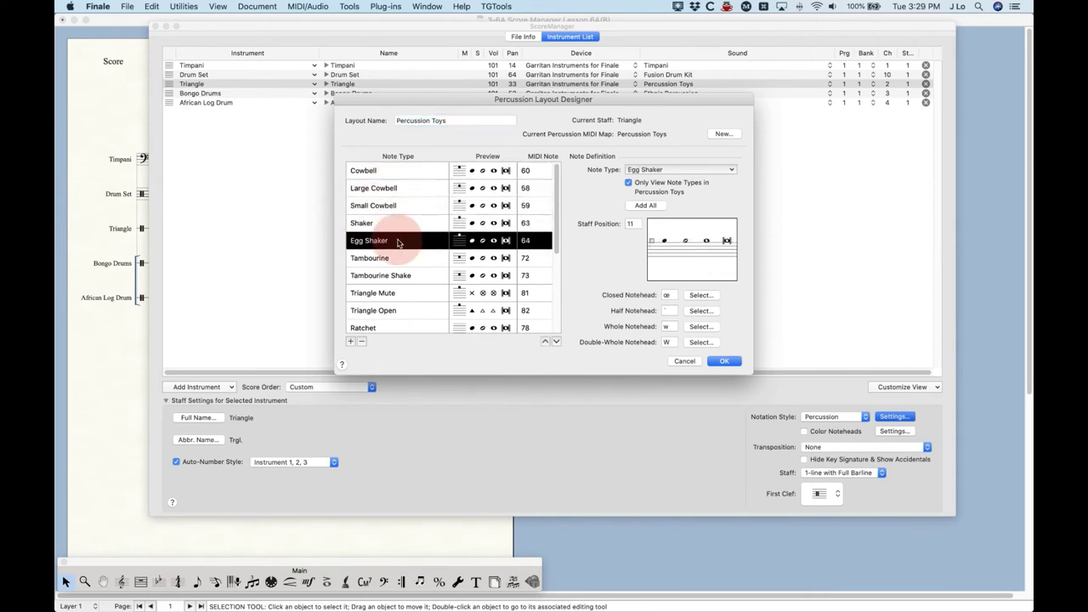
left_click(399, 259)
scroll(395, 303, "down", 1)
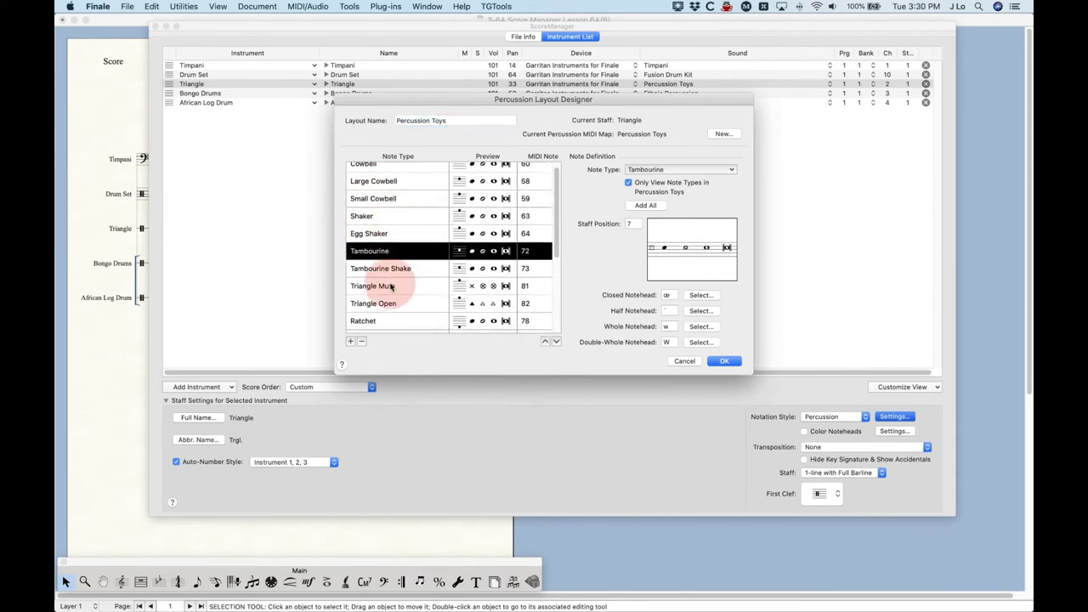
left_click(391, 287)
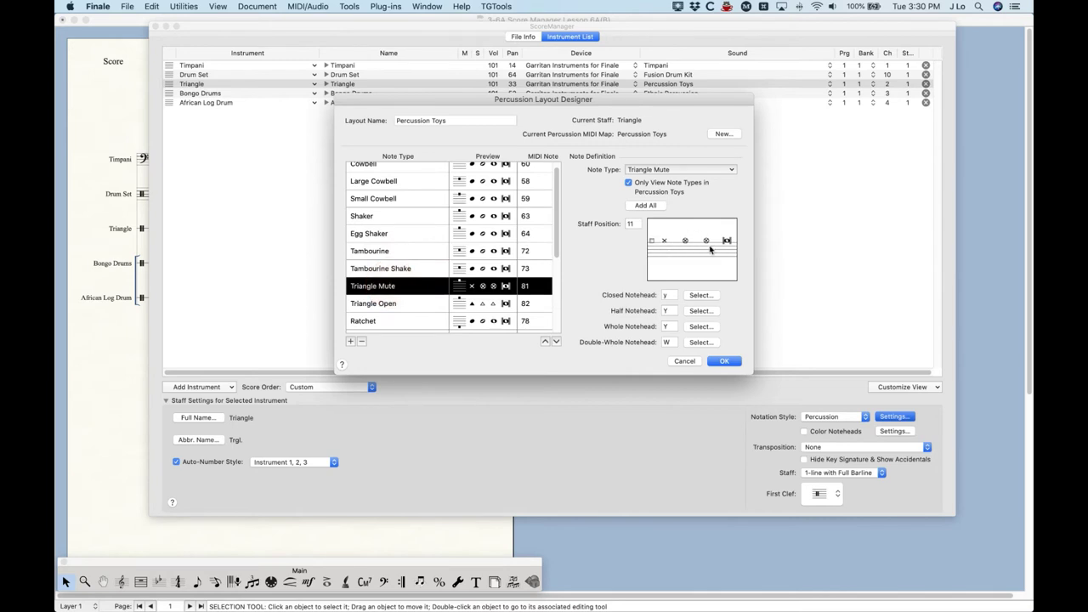
left_click(724, 361)
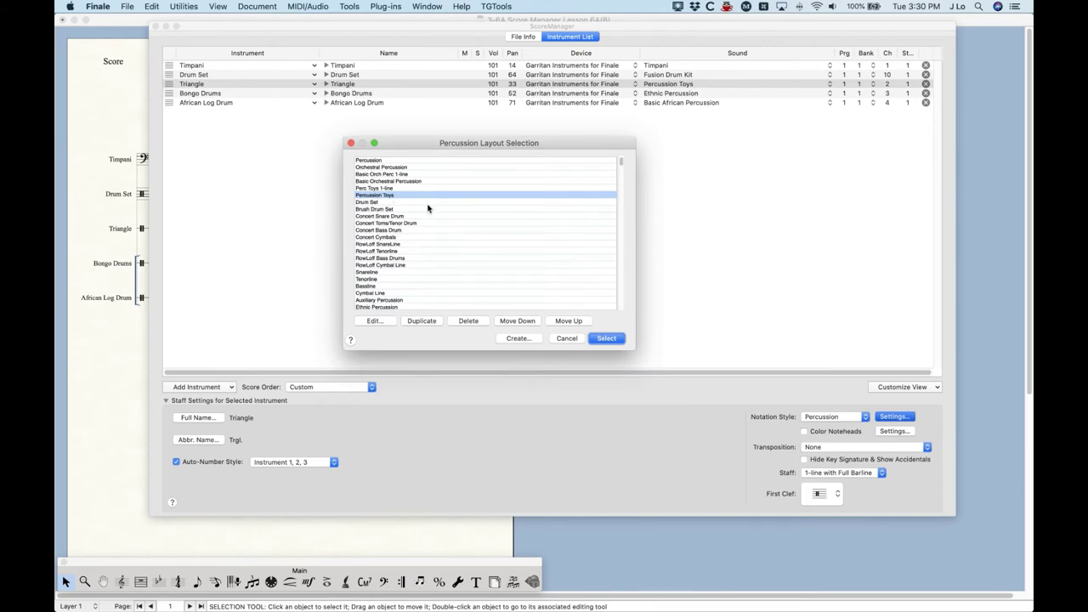
Assign the 1-line Triangle percussion layout to the Triangle staff.
left_click(374, 188)
scroll(406, 223, "down", 3)
scroll(406, 224, "down", 3)
scroll(405, 223, "down", 1)
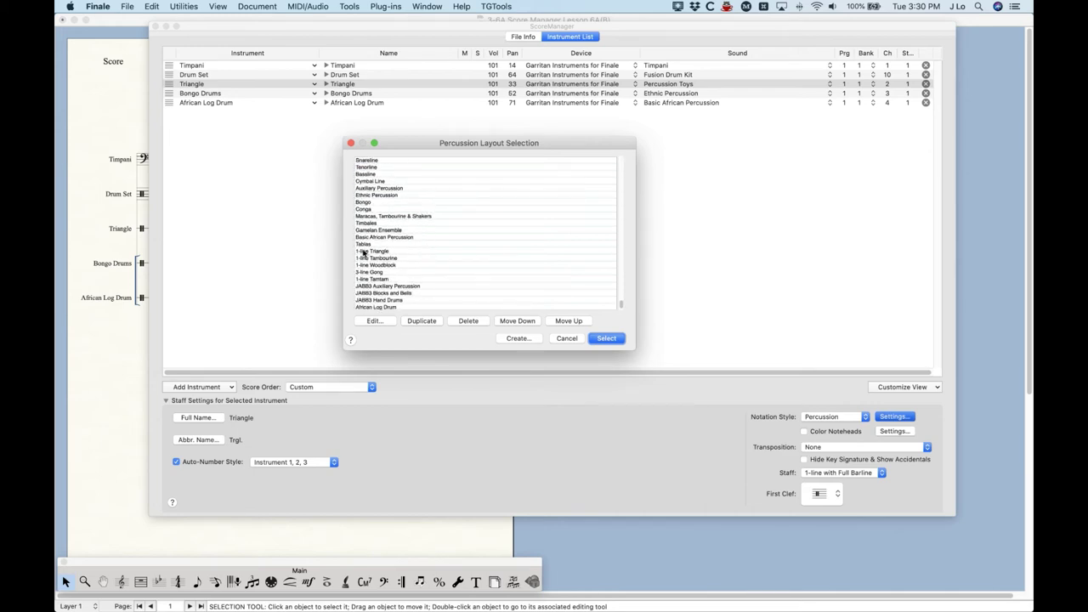
left_click(378, 251)
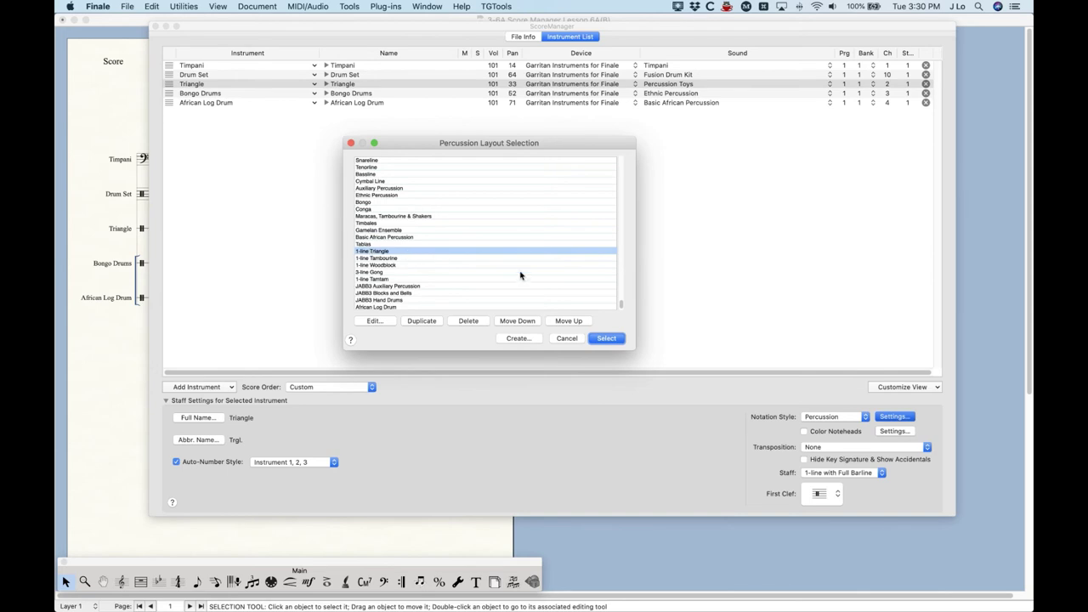
left_click(606, 339)
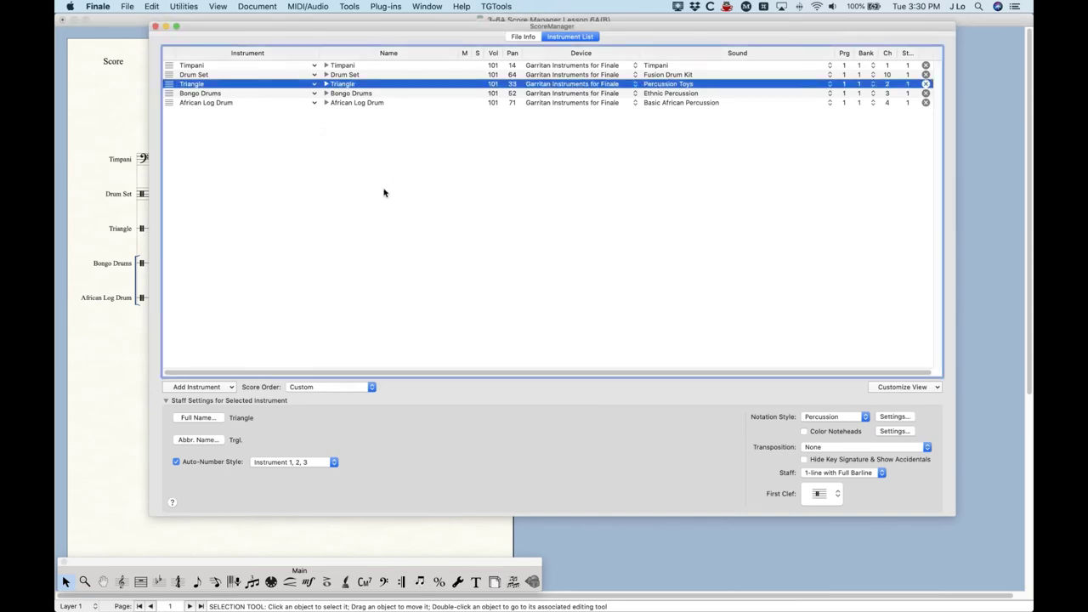
Inspect the Triangle Open and Triangle Mute note types in the Triangle's 1-line Triangle percussion layout, leaving the layout unchanged.
left_click(894, 417)
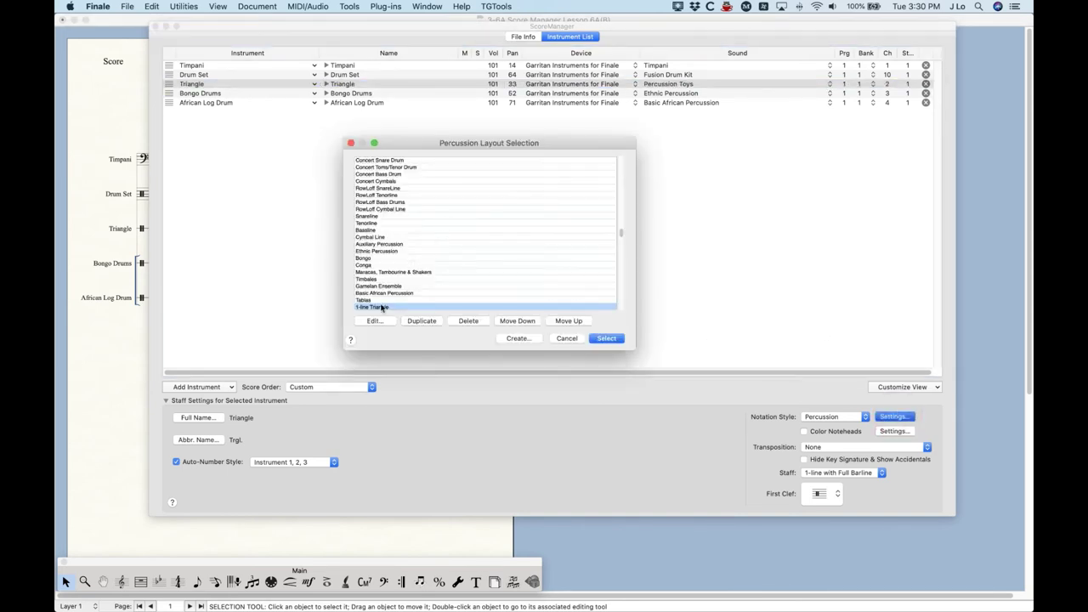
left_click(374, 322)
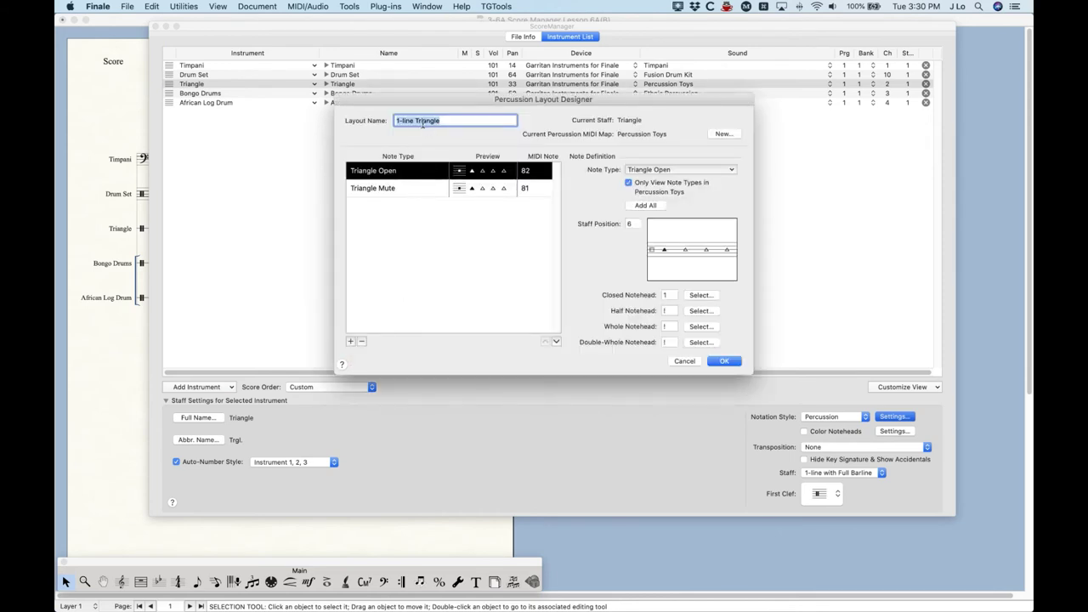
left_click(379, 170)
left_click(379, 188)
left_click(378, 170)
left_click(423, 190)
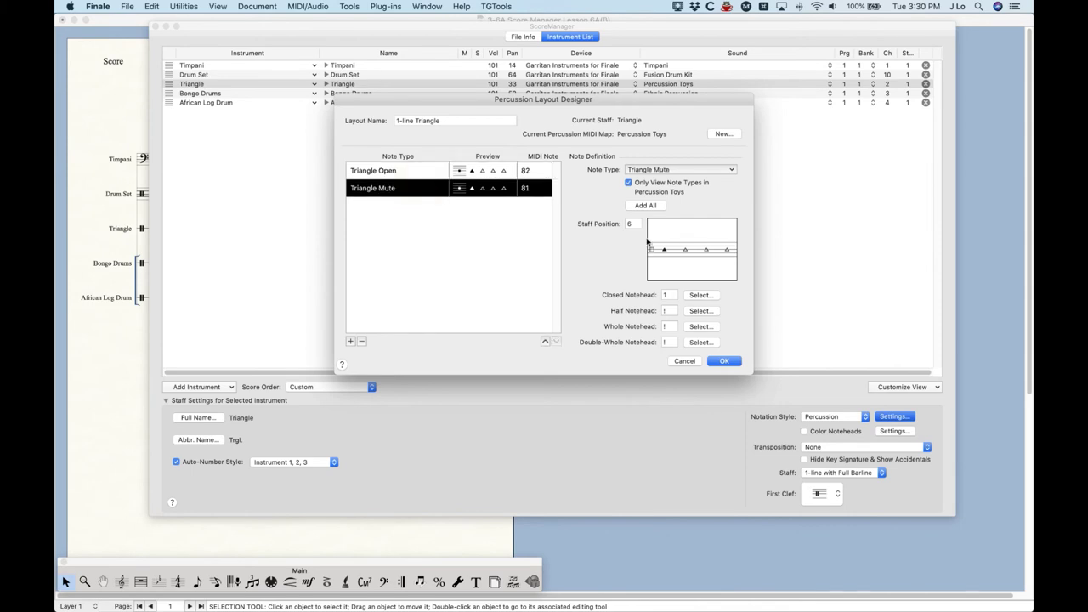
left_click(687, 362)
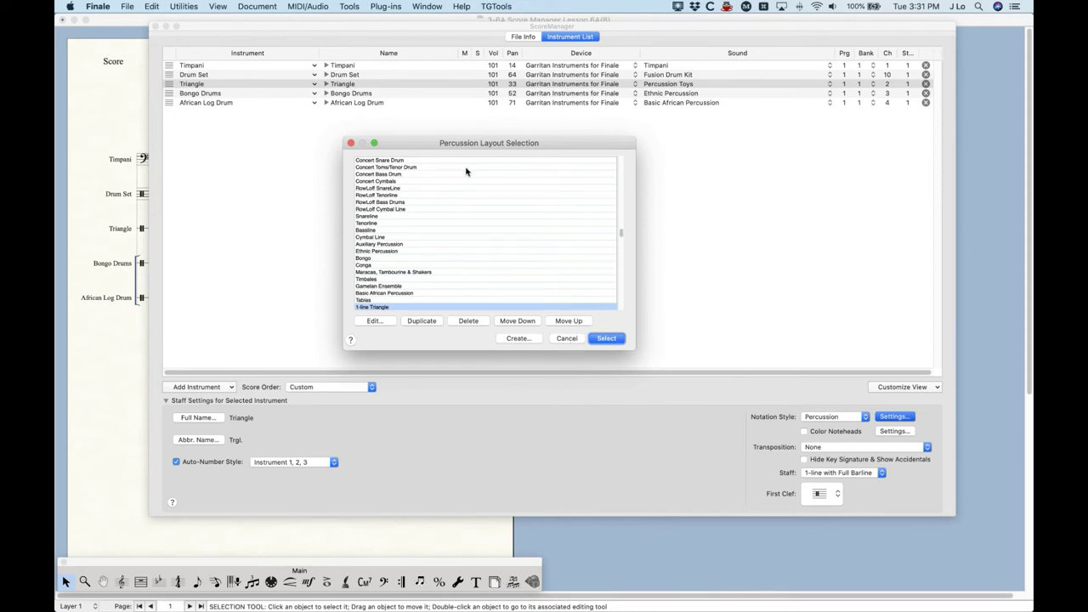
left_click(566, 339)
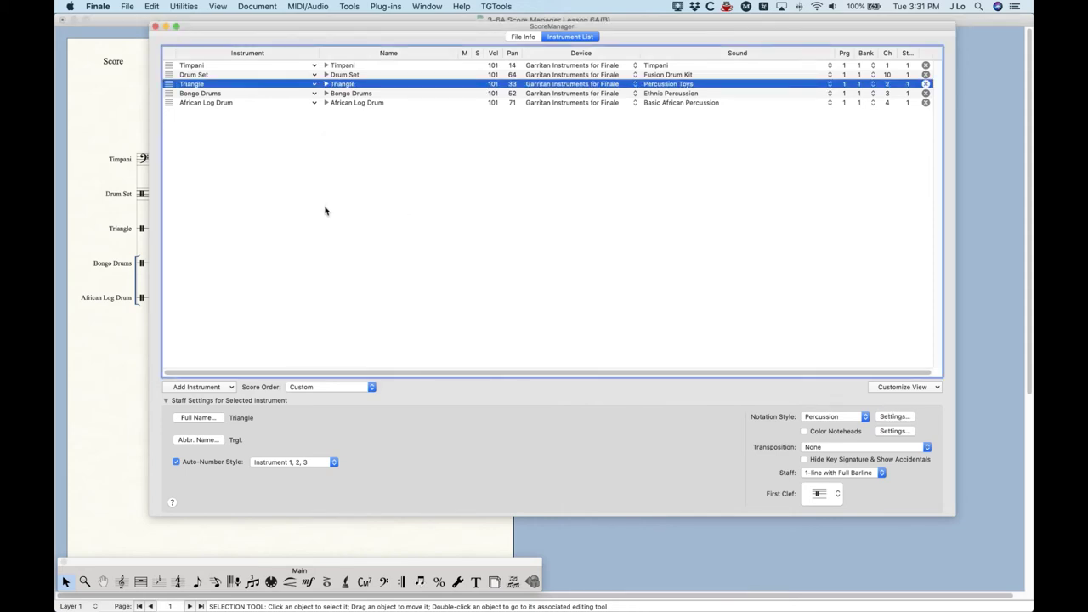
Open the Bongo Drums' Bongo layout in the Percussion Layout Designer and inspect its low and high bongo open, mute and slap note types.
left_click(168, 93)
left_click(893, 416)
scroll(384, 248, "down", 3)
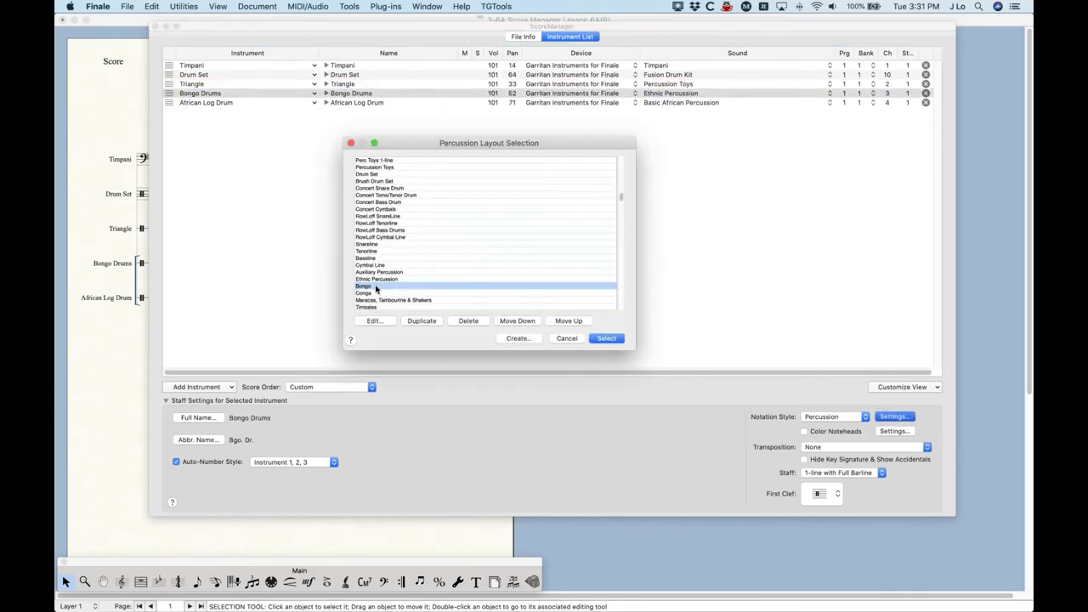
left_click(374, 321)
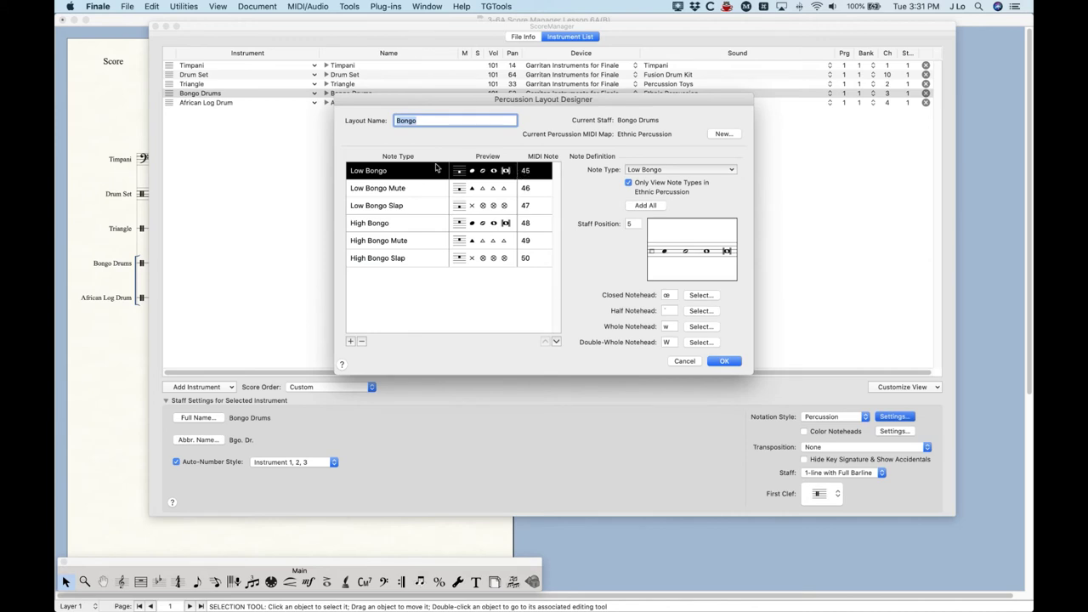
left_click(404, 188)
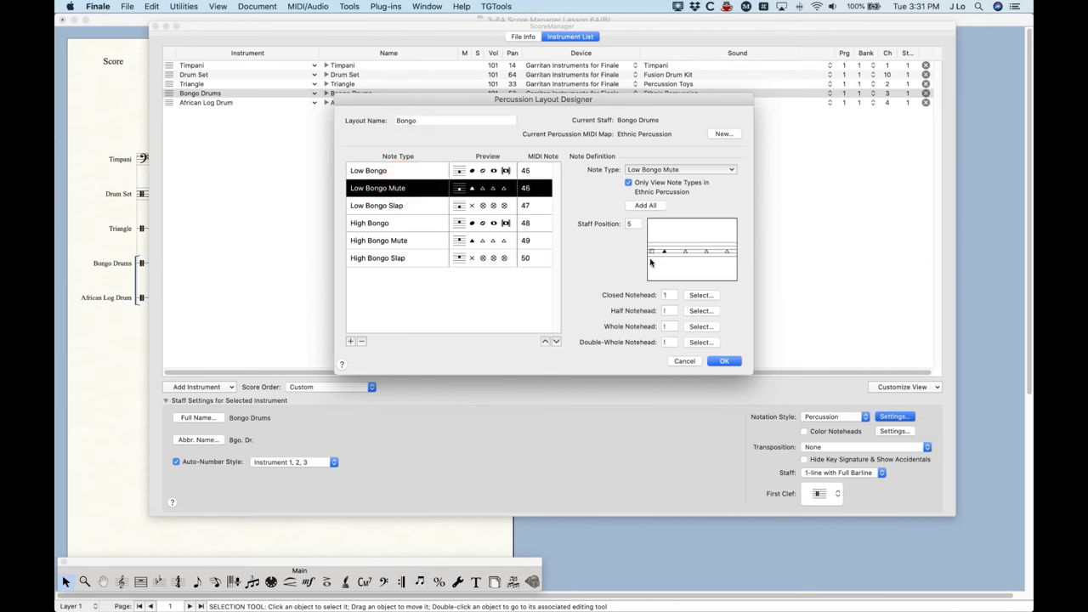
left_click(420, 206)
left_click(413, 224)
left_click(414, 240)
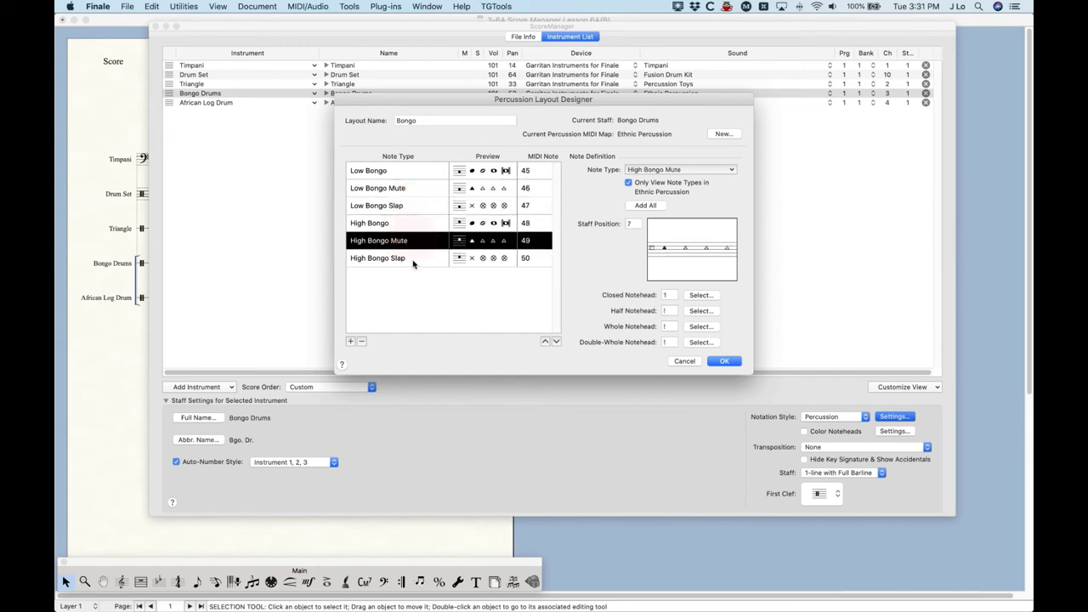
left_click(415, 260)
left_click(397, 173)
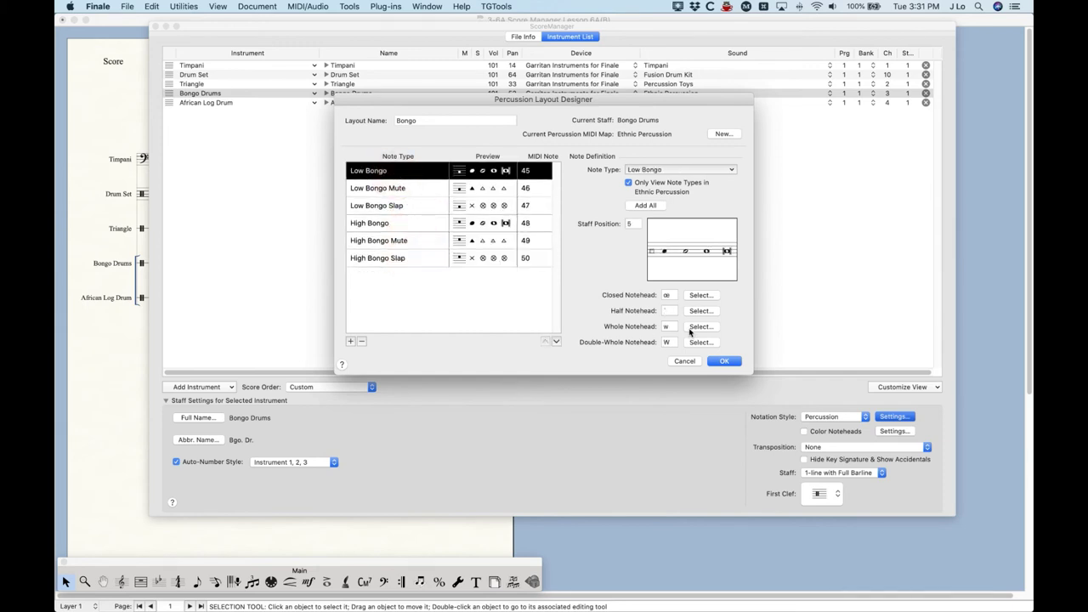
left_click(722, 361)
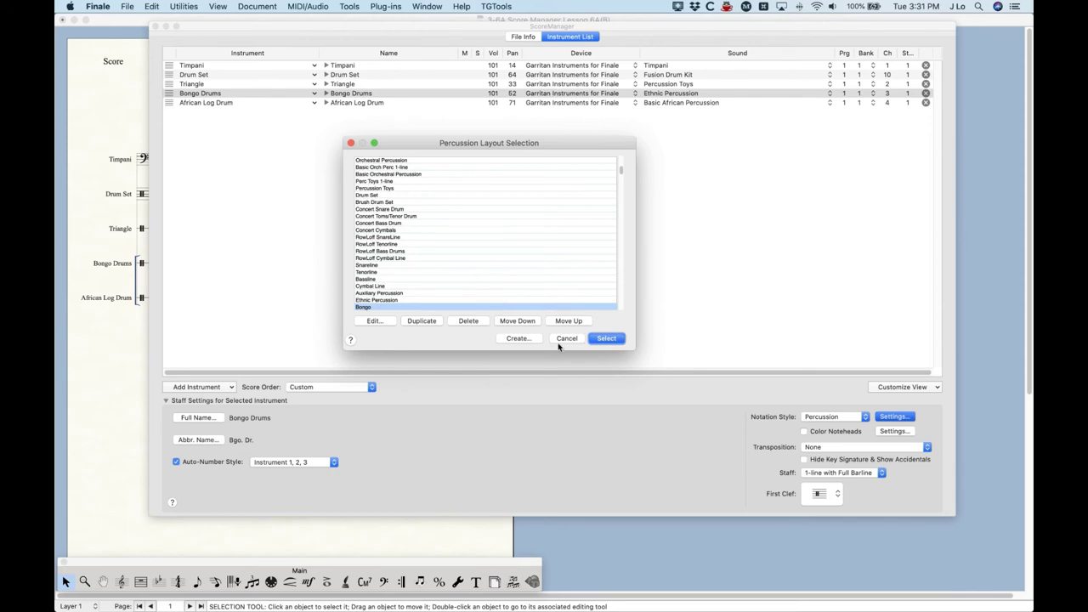
Browse the available percussion layouts for the Bongo Drums, including JABB3 Hand Drums.
scroll(506, 257, "down", 5)
scroll(506, 258, "down", 1)
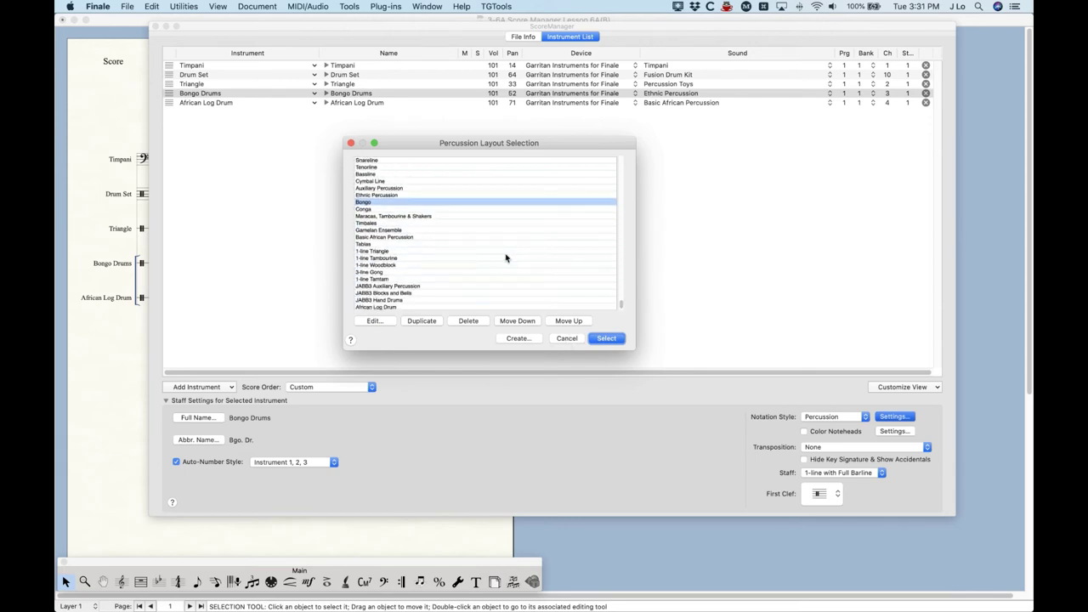
left_click(387, 300)
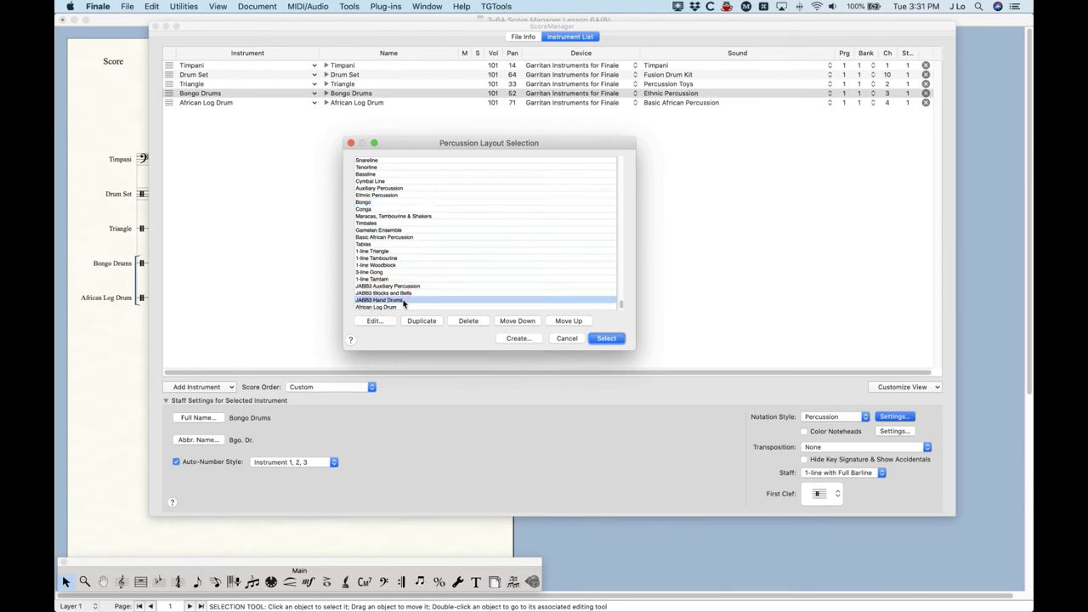
scroll(405, 303, "up", 5)
scroll(405, 303, "down", 5)
Inspect the Log Drum High note type in the African Log Drum layout, and leave the Bongo Drums' layout assignment unchanged.
left_click(364, 308)
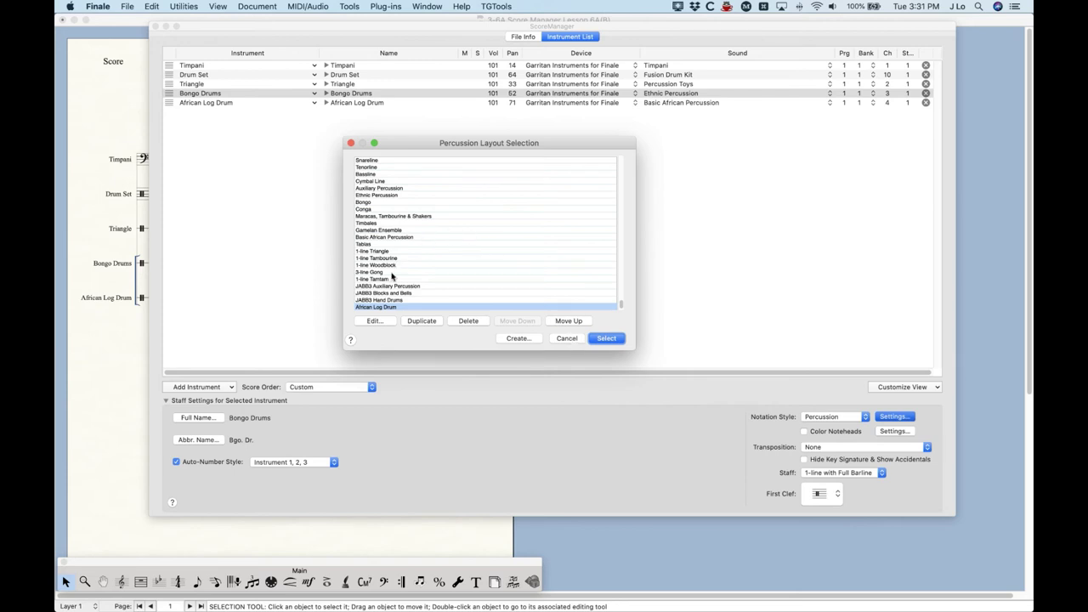
left_click(383, 321)
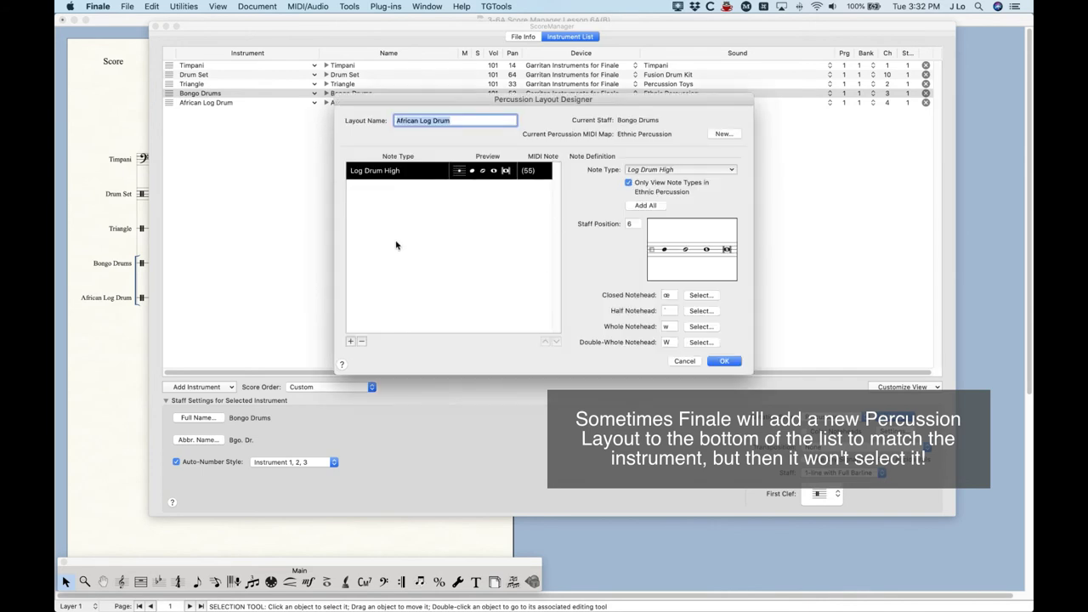
left_click(388, 177)
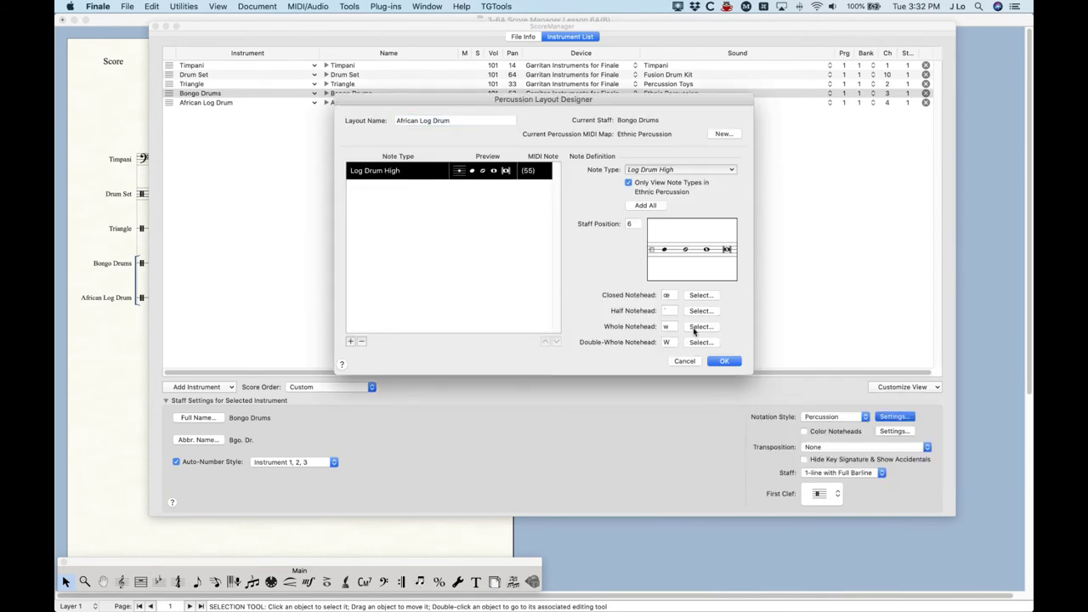
left_click(688, 362)
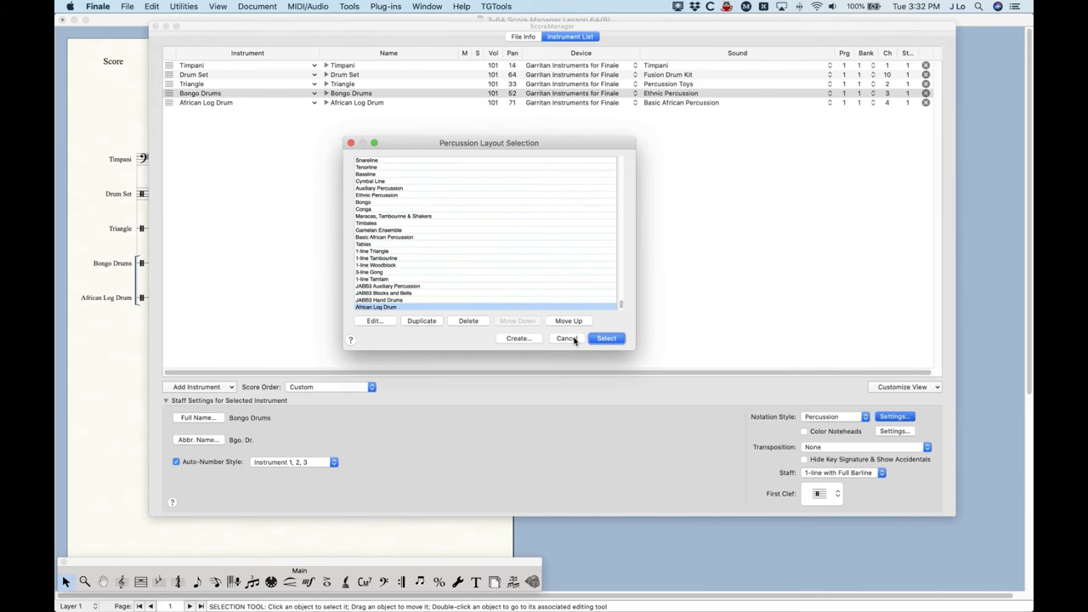
scroll(414, 255, "up", 5)
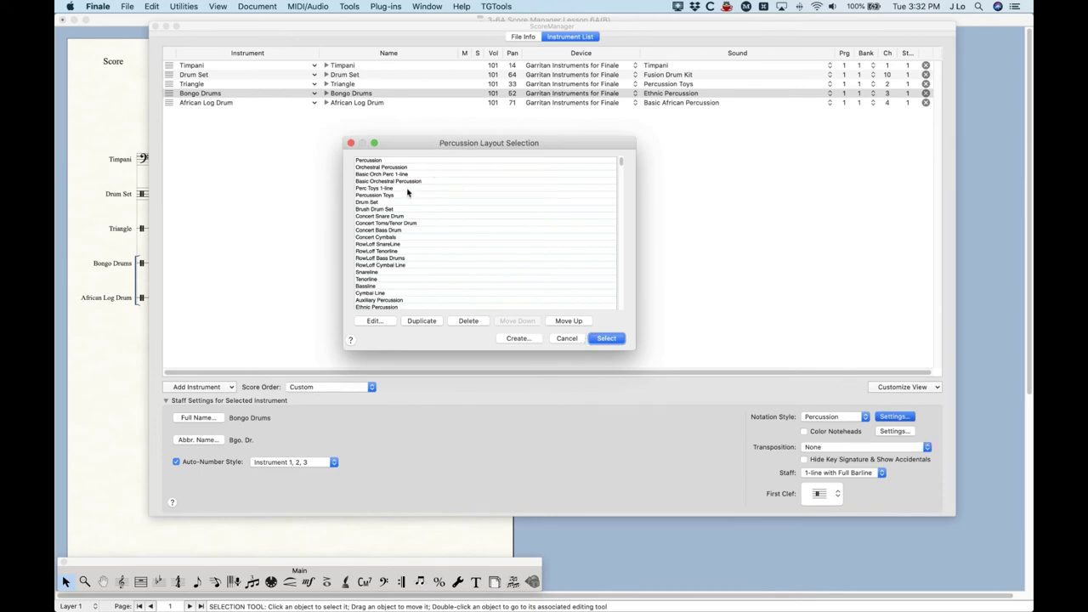
left_click(569, 339)
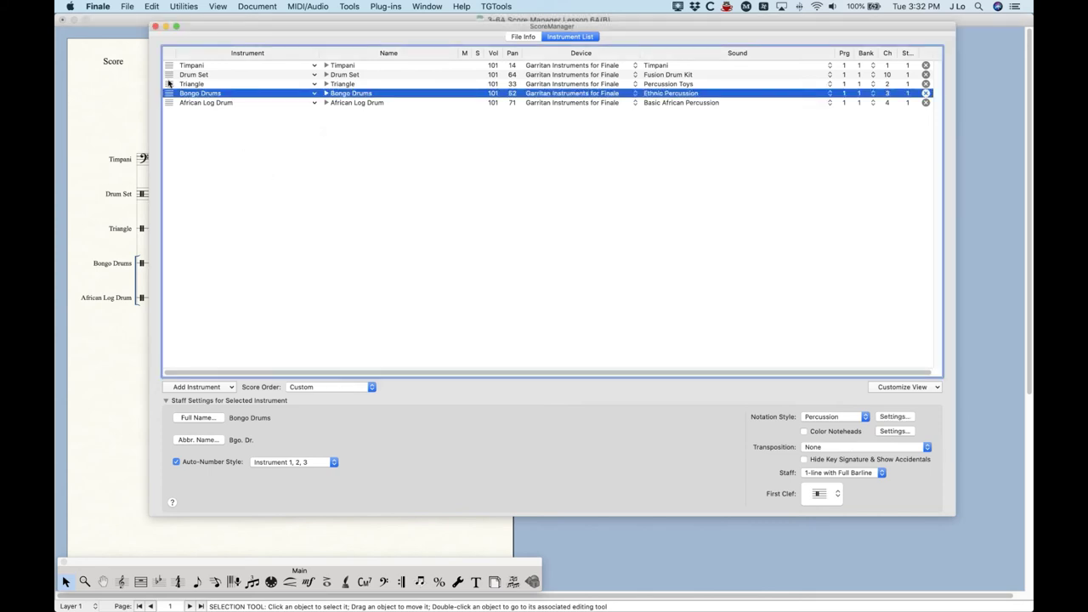
Assign the 1-line Triangle percussion layout to the Triangle again and check the assignment.
left_click(174, 84)
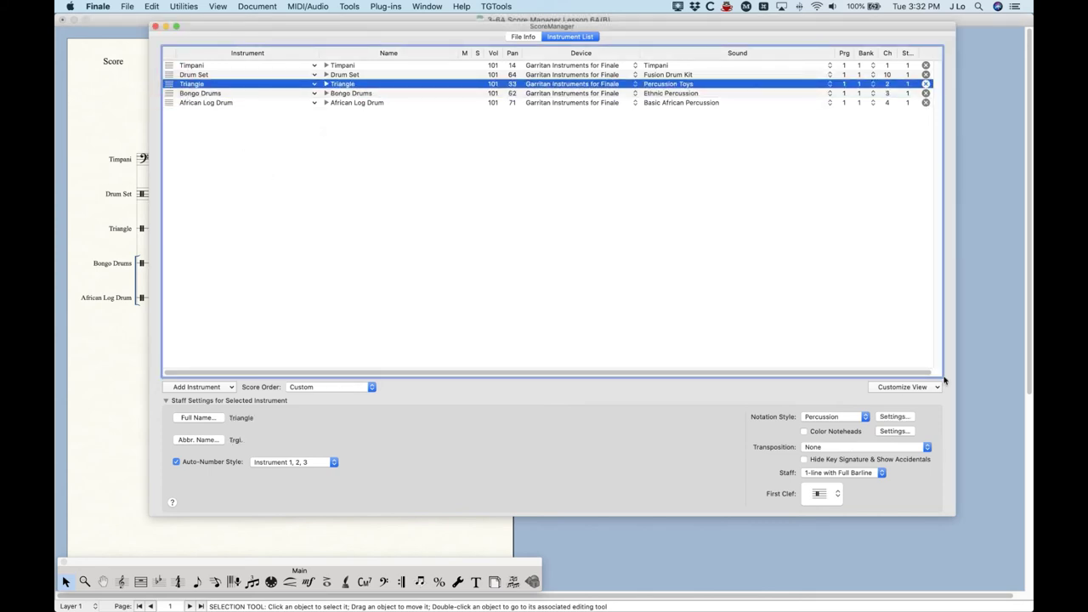
left_click(894, 417)
scroll(464, 279, "down", 3)
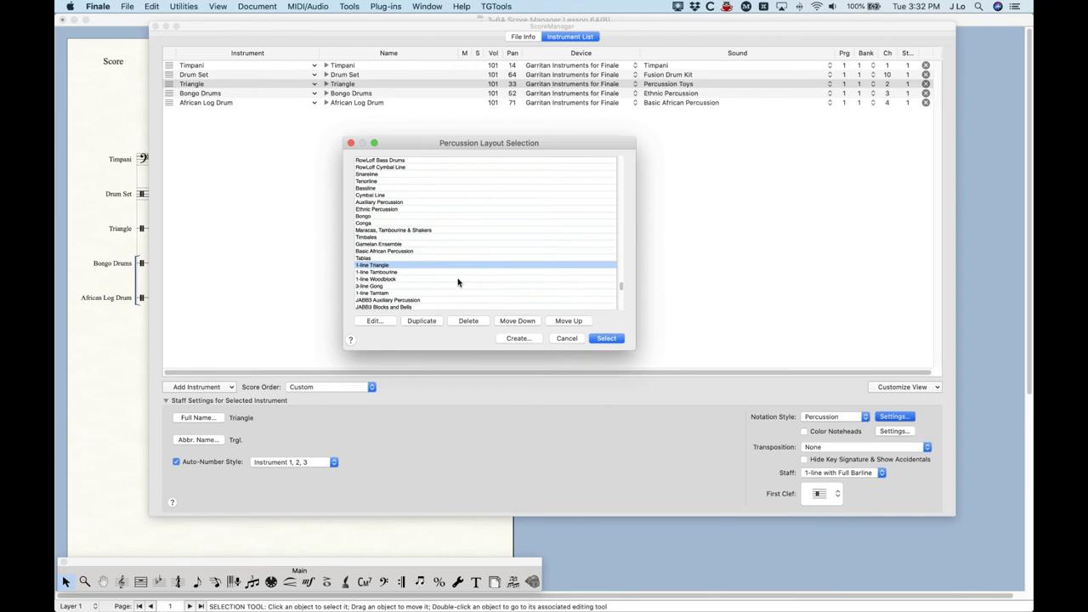
left_click(606, 341)
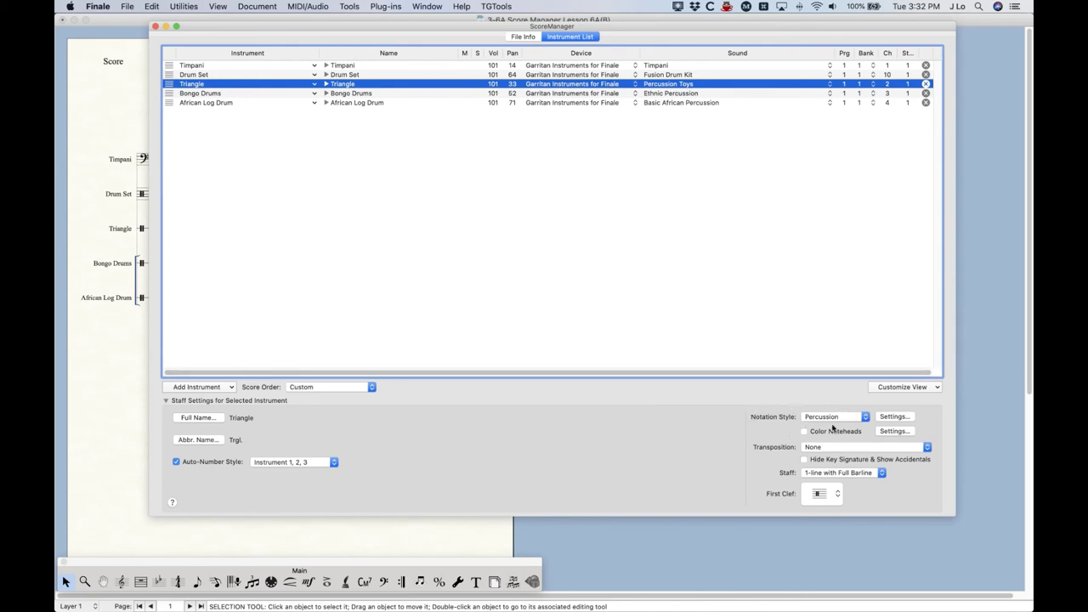
left_click(905, 418)
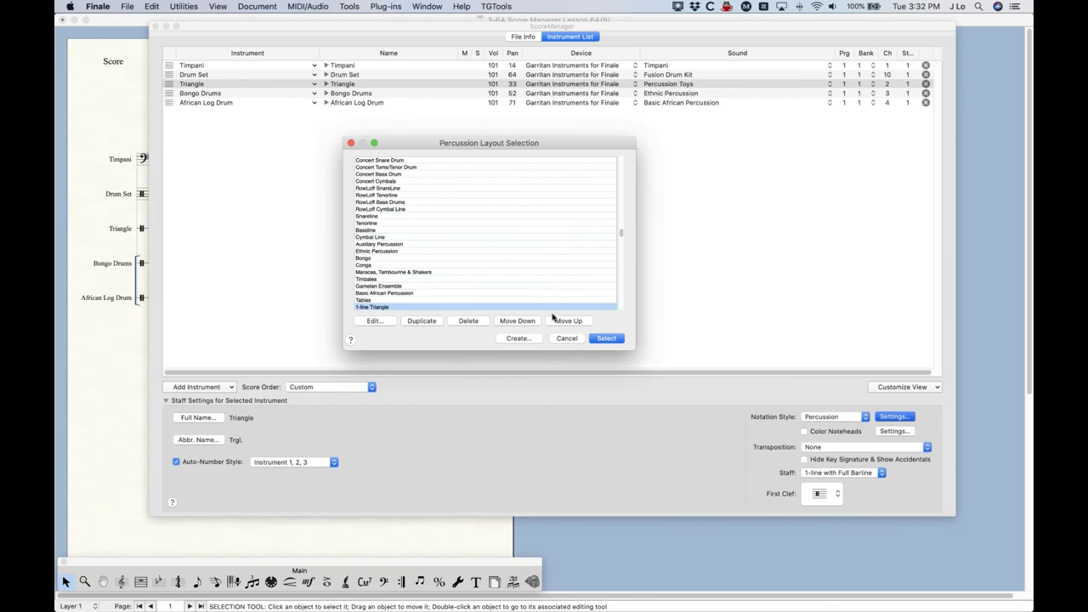
left_click(567, 338)
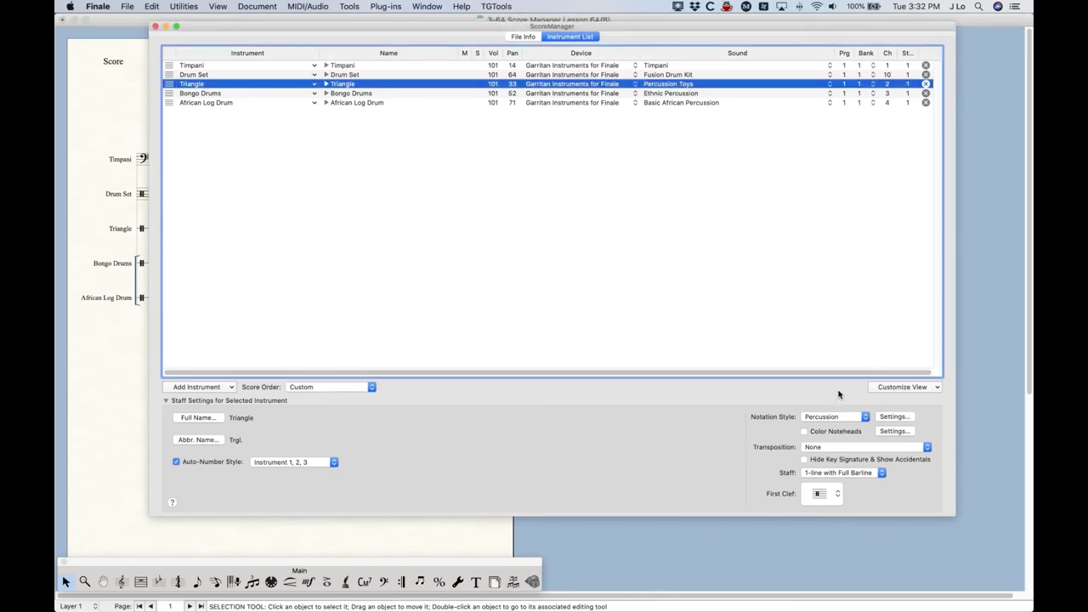
left_click(807, 433)
left_click(807, 433)
left_click(818, 453)
left_click(834, 448)
Set the Triangle's staff to 1-line with Short Barline, view it in the score, and return to the Score Manager.
left_click(856, 475)
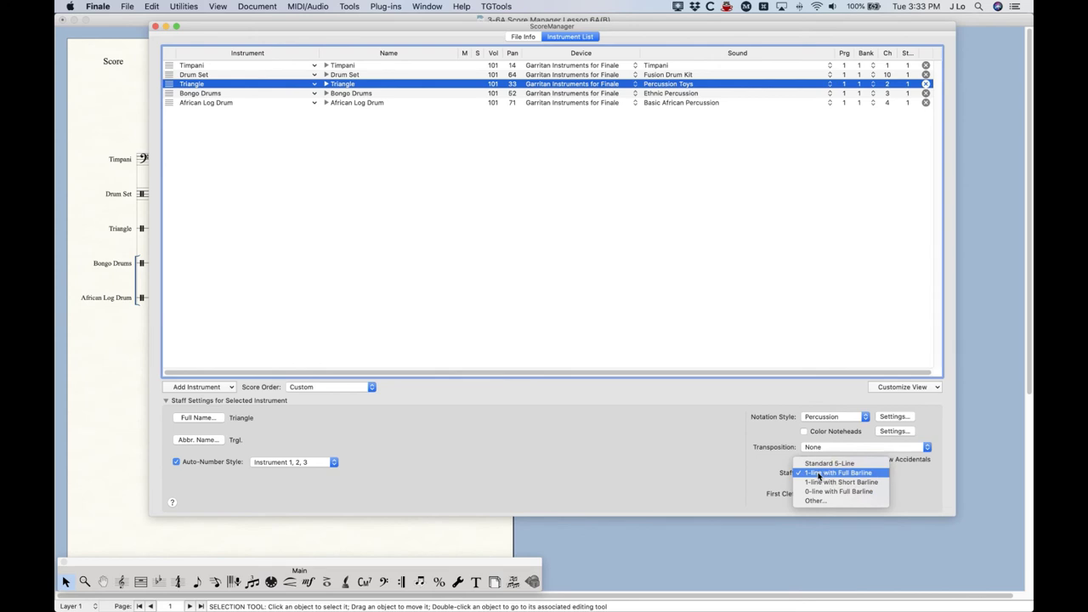
left_click(860, 483)
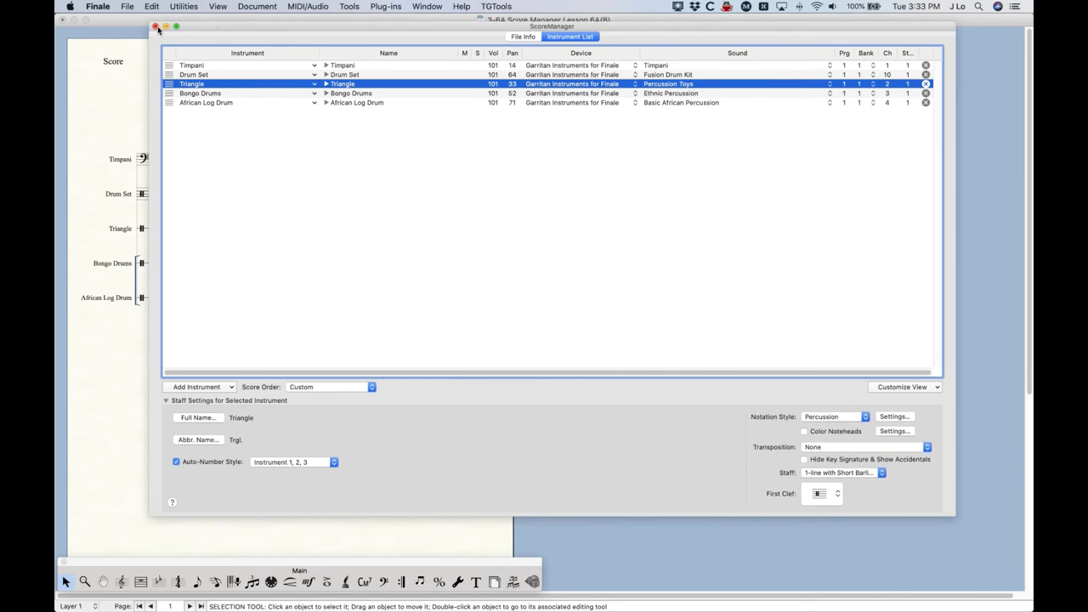
left_click(156, 27)
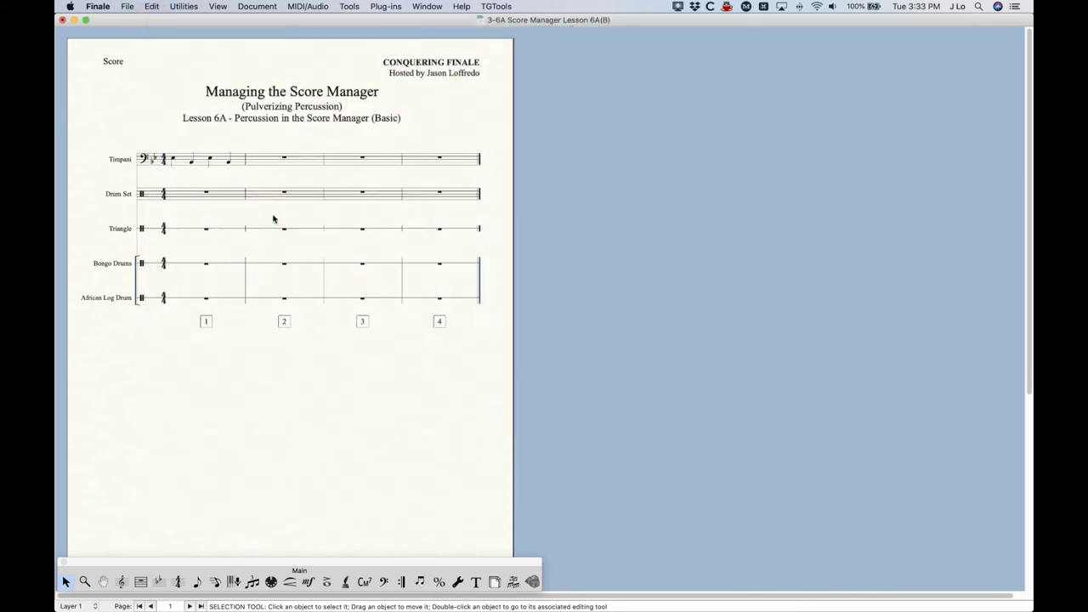
key("super+equal")
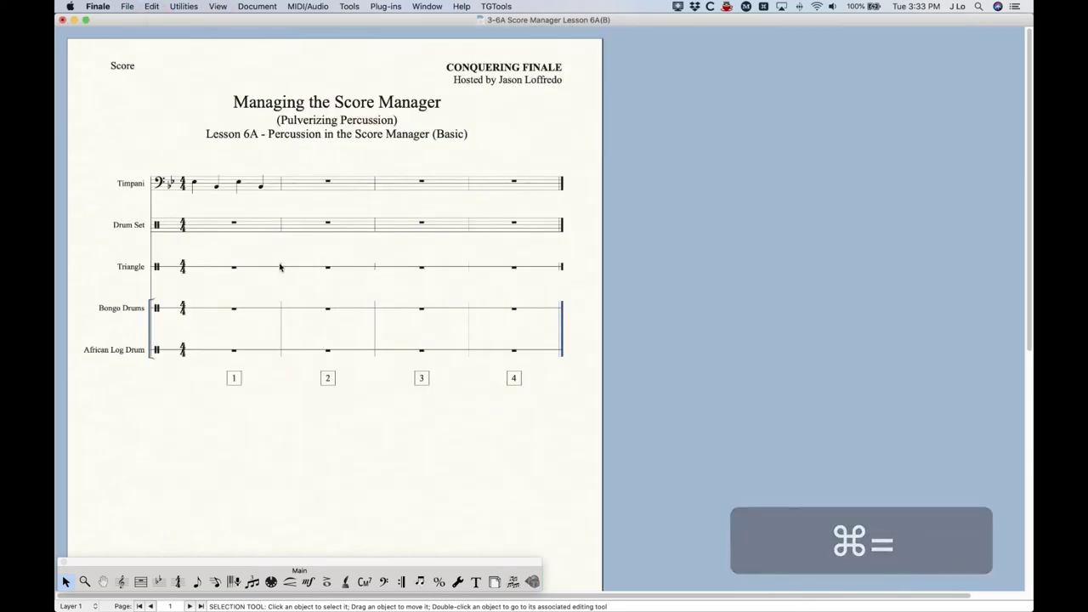
key("super+k")
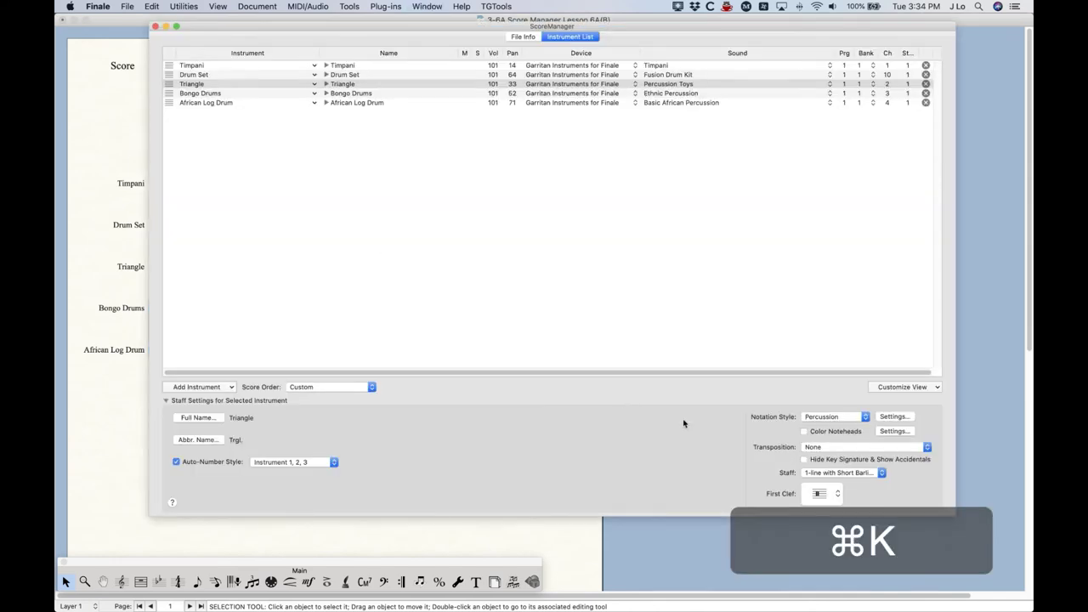
left_click(881, 474)
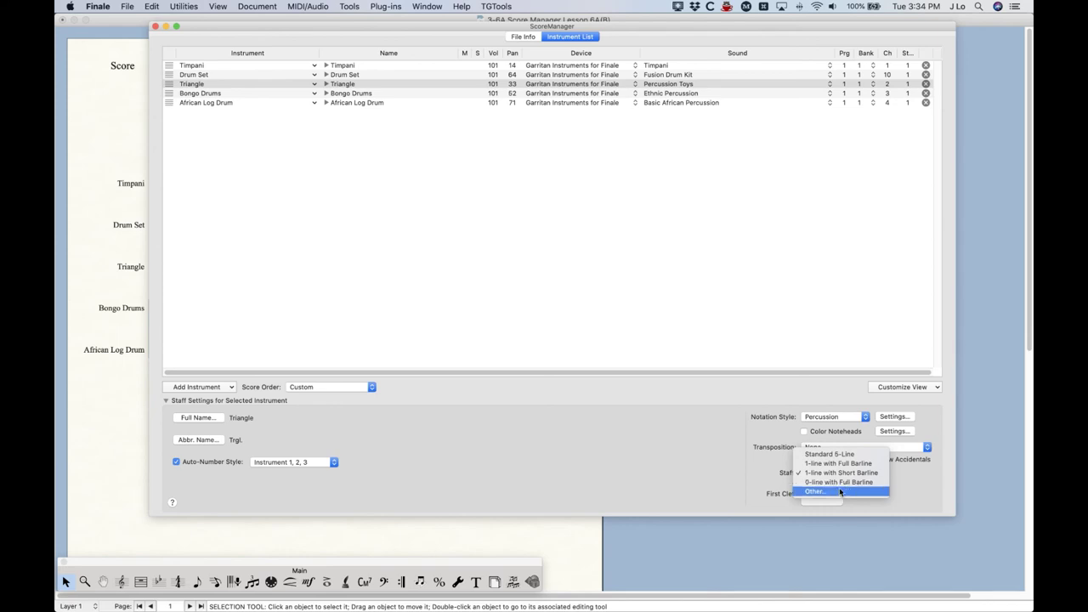
left_click(837, 491)
left_click(619, 321)
Give the Bongo Drums a custom two-line staff with one line above and one below the middle, and view it in the score.
left_click(174, 94)
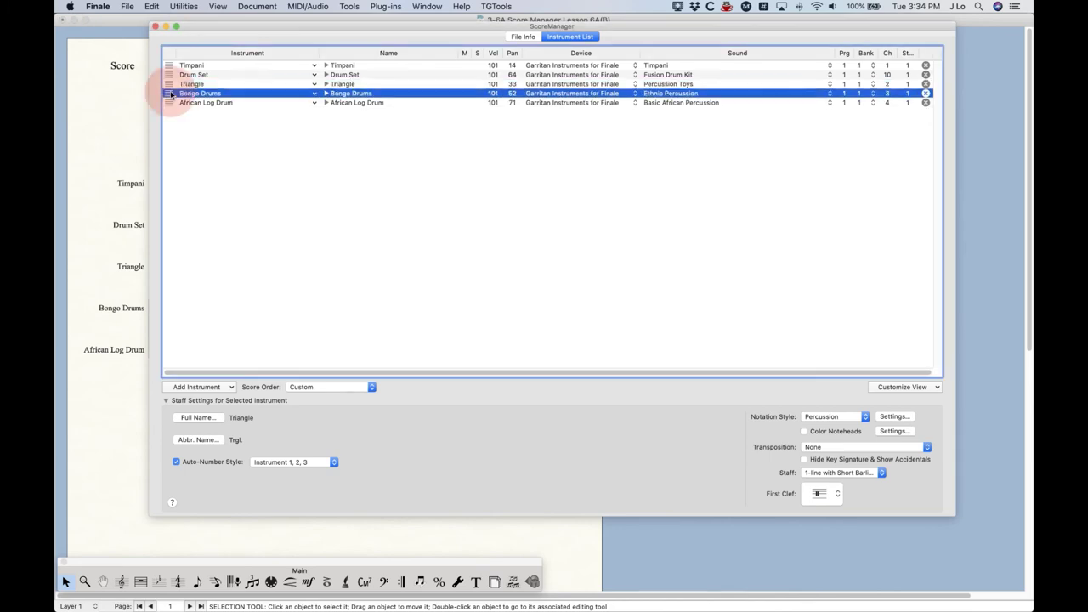
left_click(843, 474)
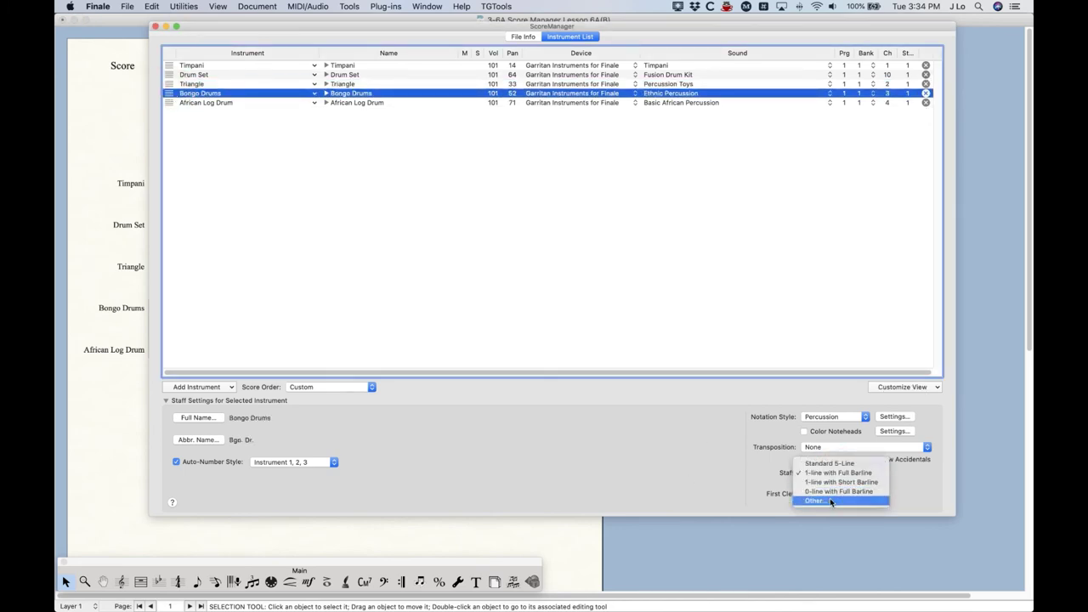
left_click(829, 499)
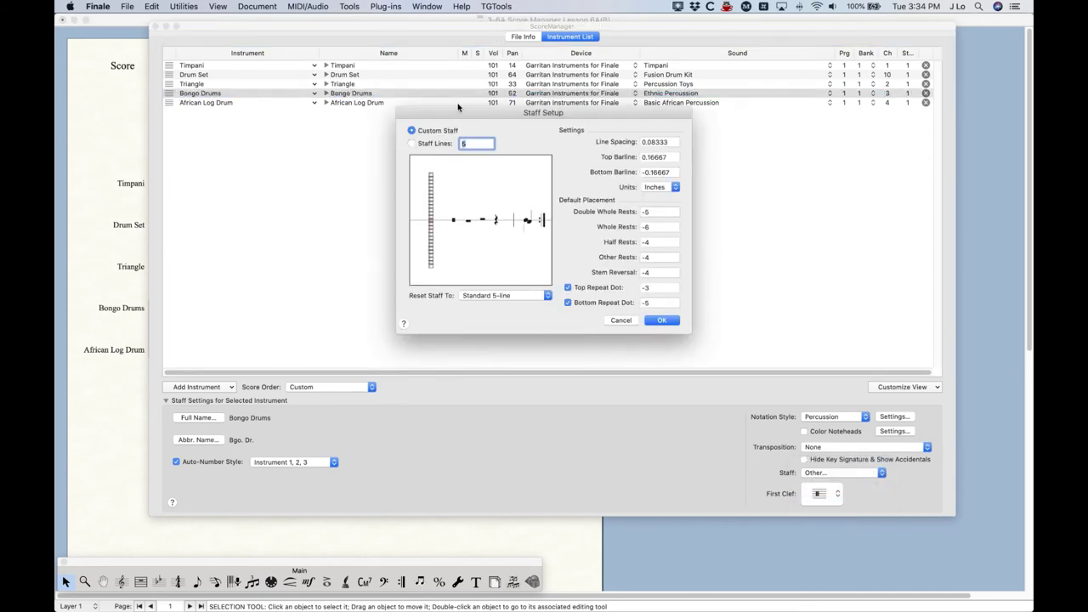
left_click_drag(461, 112, 441, 130)
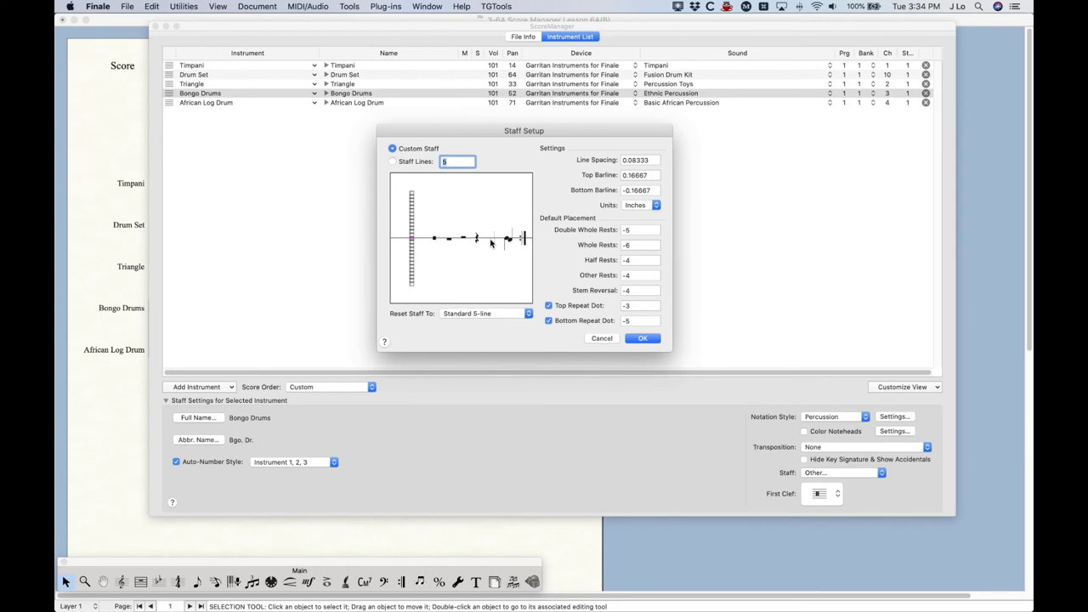
left_click_drag(411, 240, 411, 238)
left_click(413, 243)
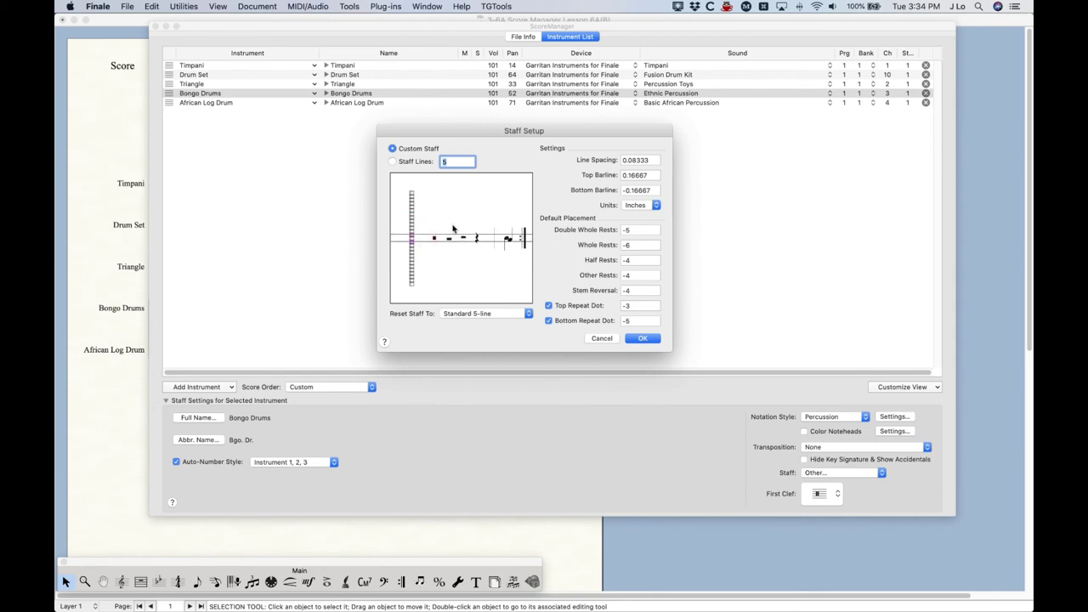
left_click(413, 242)
left_click(414, 241)
left_click(414, 240)
left_click(415, 240)
left_click(412, 241)
left_click(643, 339)
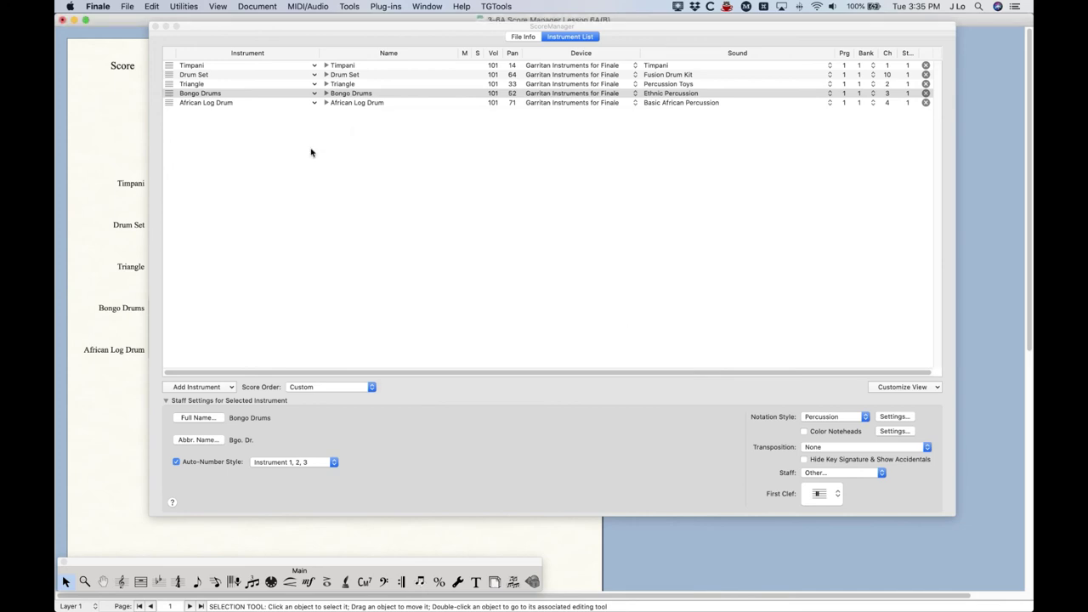
left_click(156, 26)
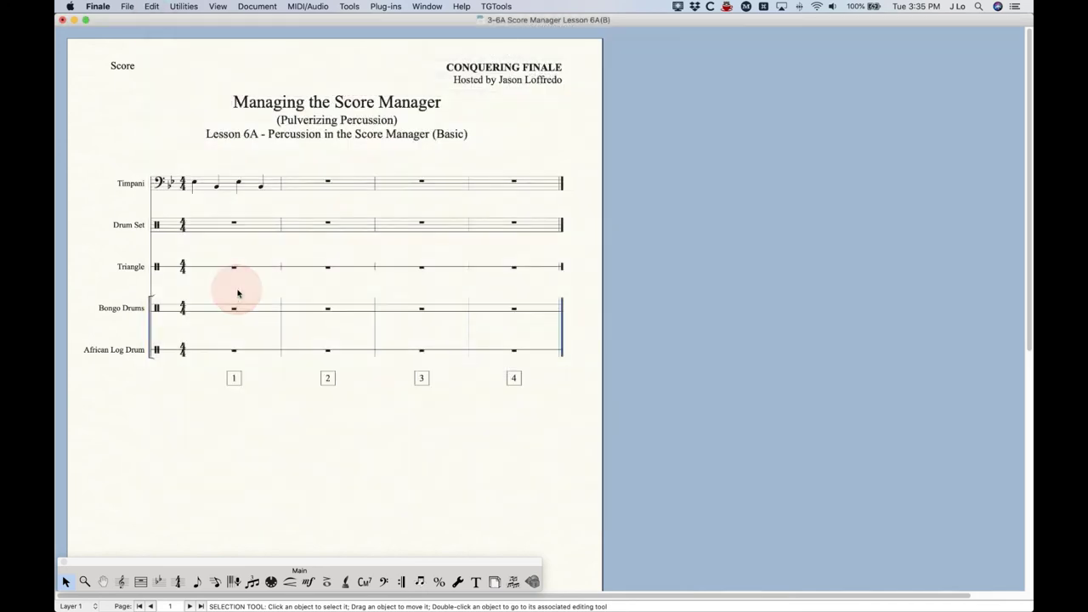
key("super+equal")
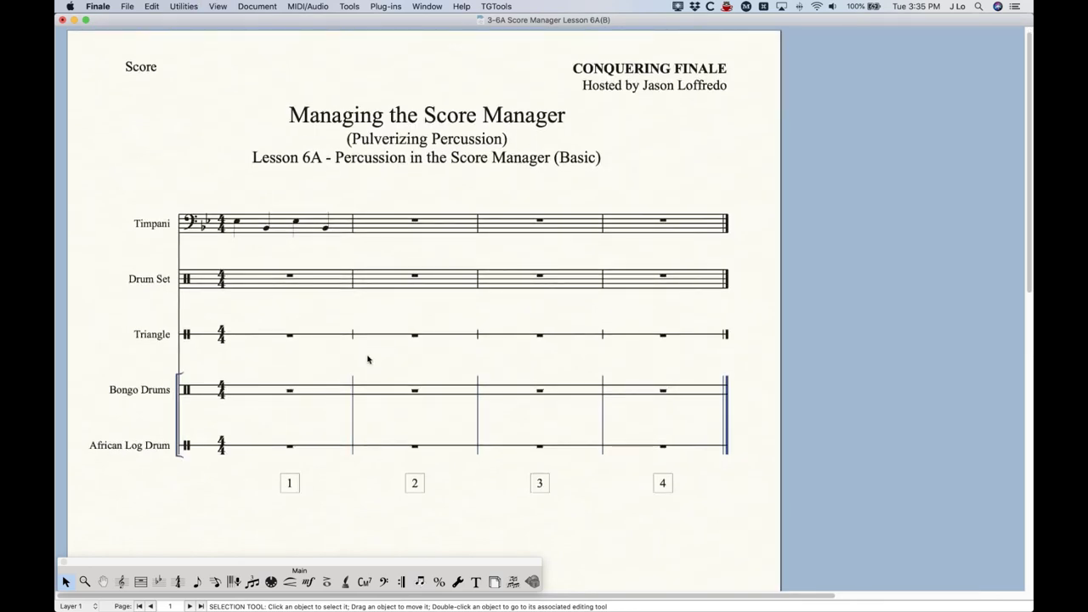
Edit the Bongo Drums' Bongo percussion layout, moving the Low Bongo, Low Bongo Mute and Low Bongo Slap notes down to staff position 4.
key("super+k")
left_click(169, 94)
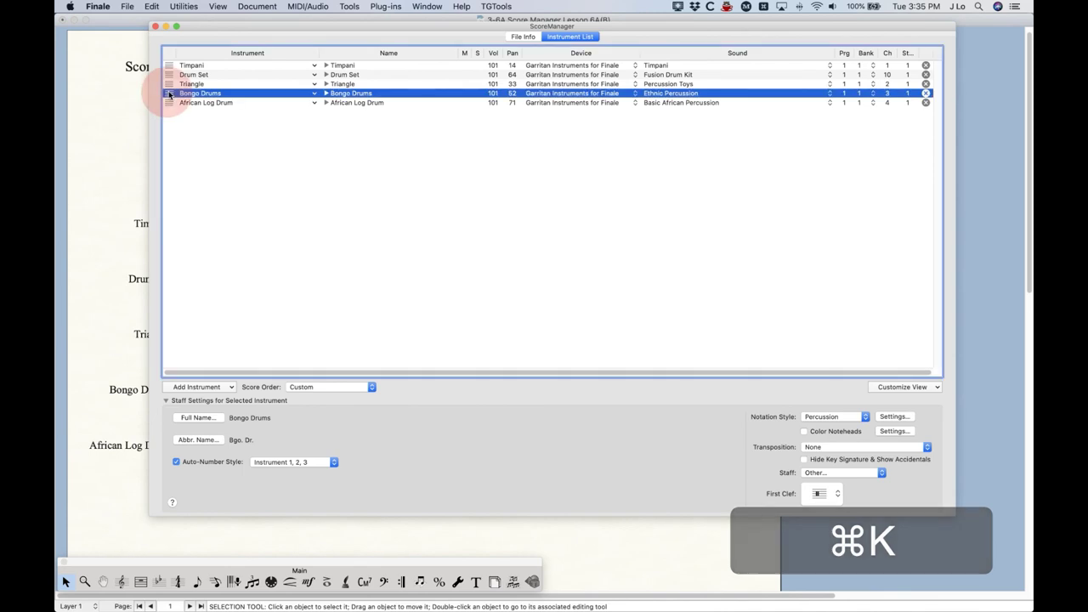
left_click(895, 417)
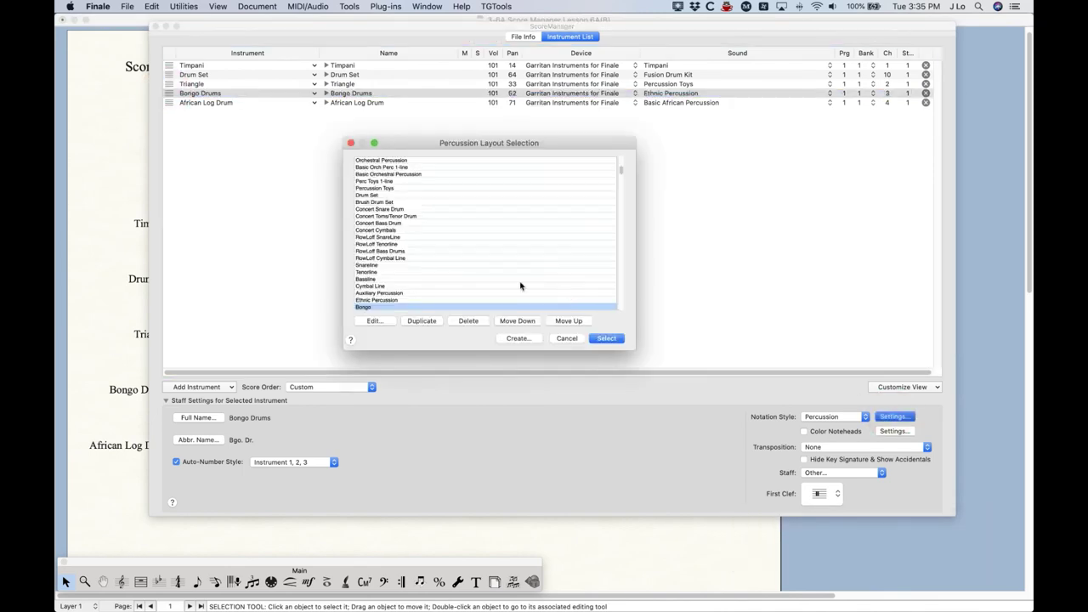
left_click(383, 321)
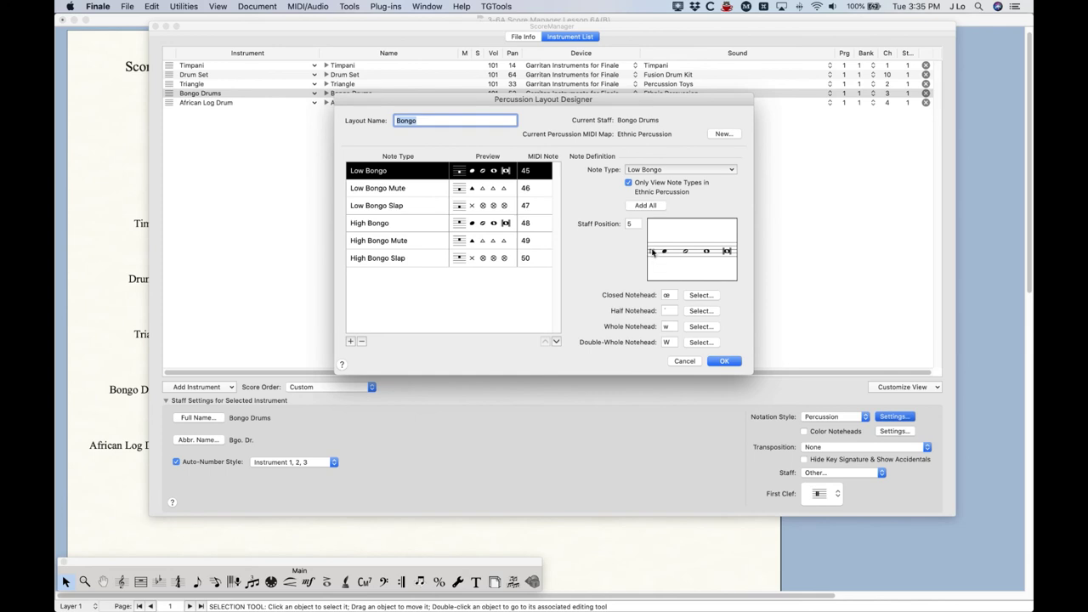
left_click_drag(652, 252, 651, 254)
left_click(404, 190)
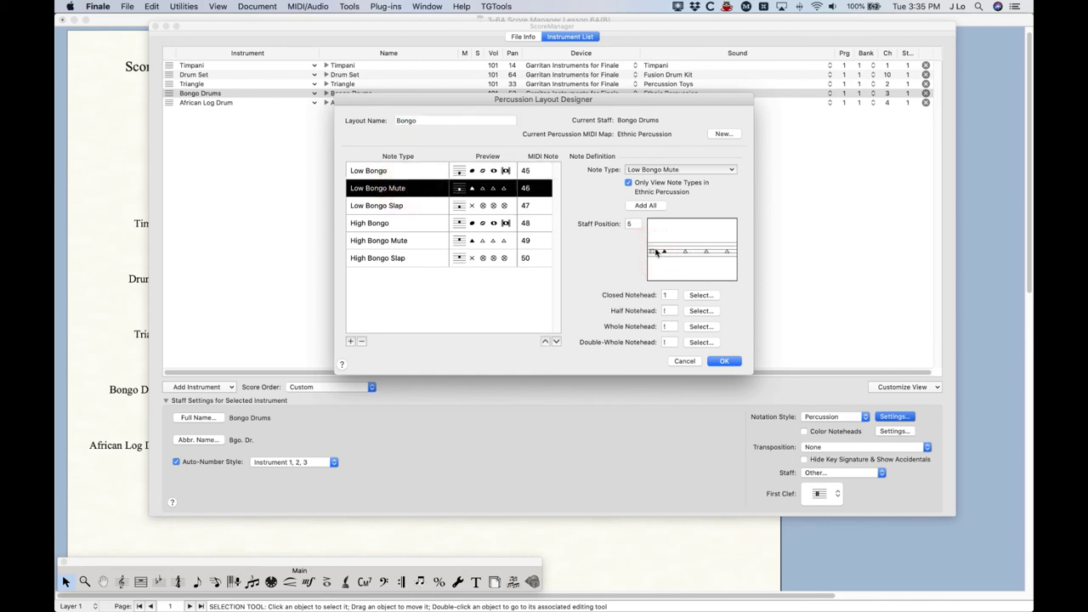
left_click(405, 210)
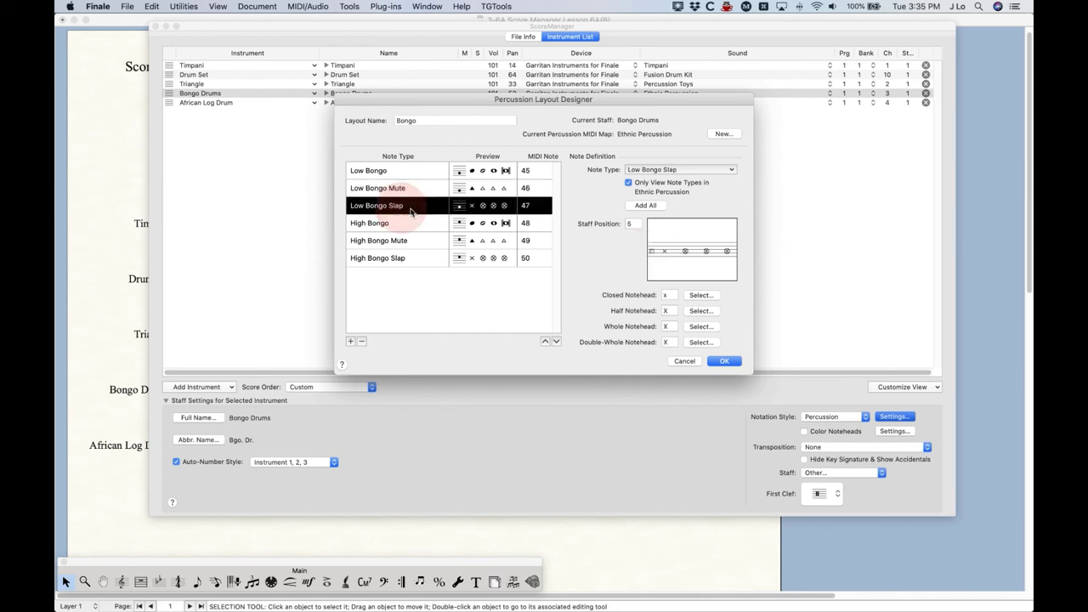
left_click(653, 252)
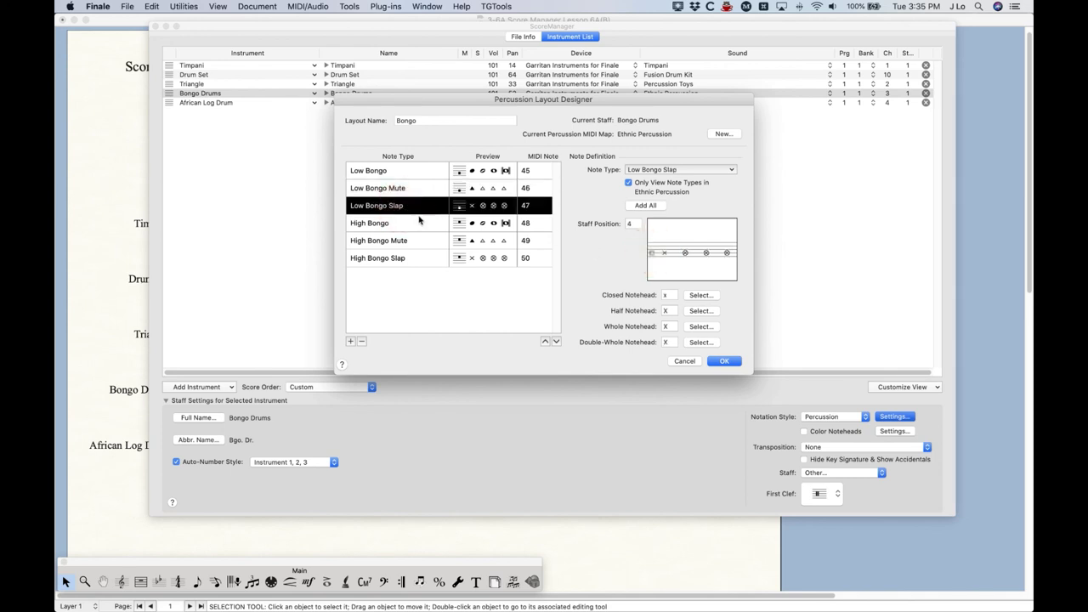
Set High Bongo, High Bongo Mute and High Bongo Slap to staff position 8, accept the layout edits, and leave the layout selection.
key("Down")
left_click(657, 238)
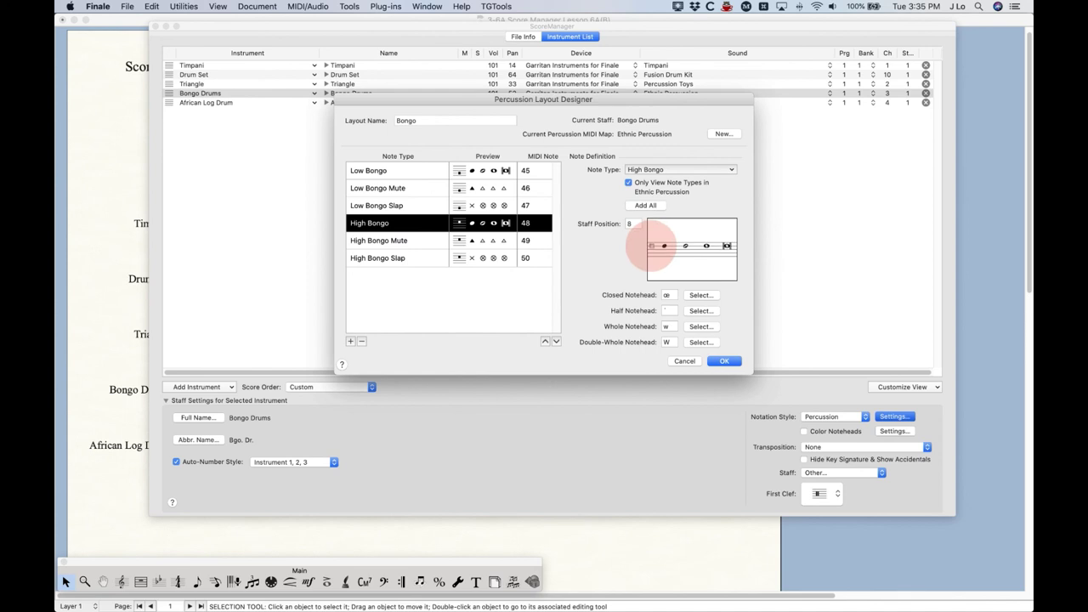
left_click(403, 241)
left_click(653, 248)
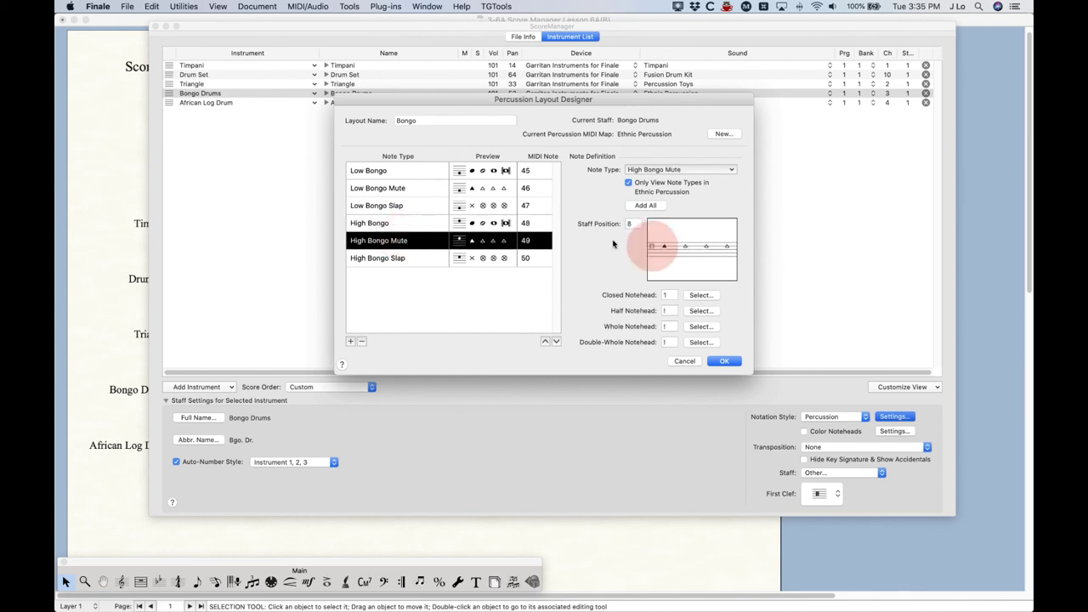
left_click(413, 258)
left_click(652, 248)
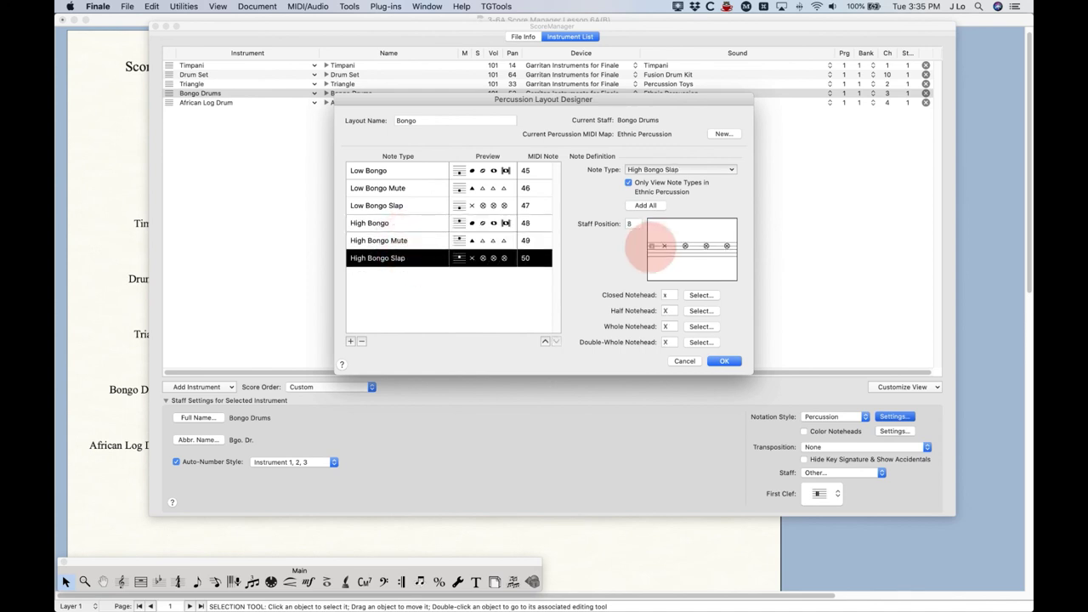
left_click(724, 361)
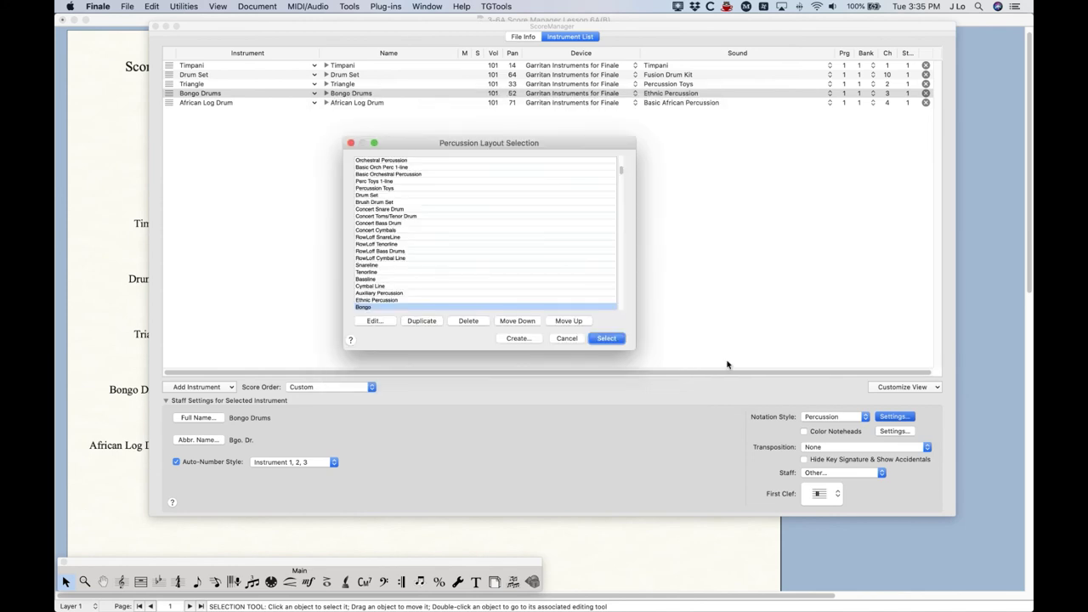
left_click(575, 340)
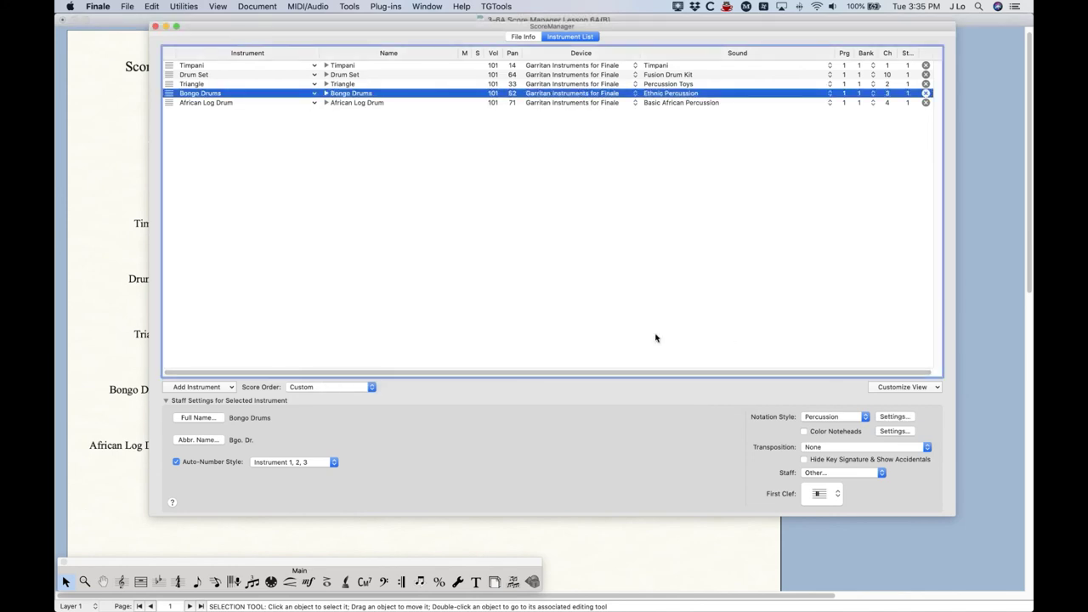
Set the Bongo Drums' staff to 1-line with Full Barline and its first clef to the open rectangular percussion clef, then check the score.
left_click(842, 473)
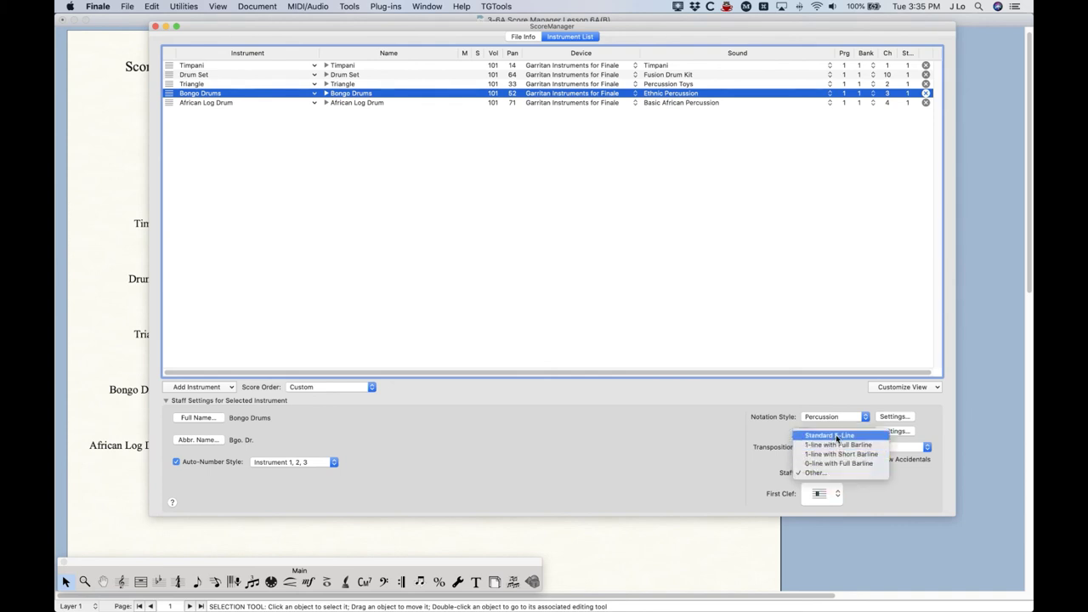
left_click(837, 446)
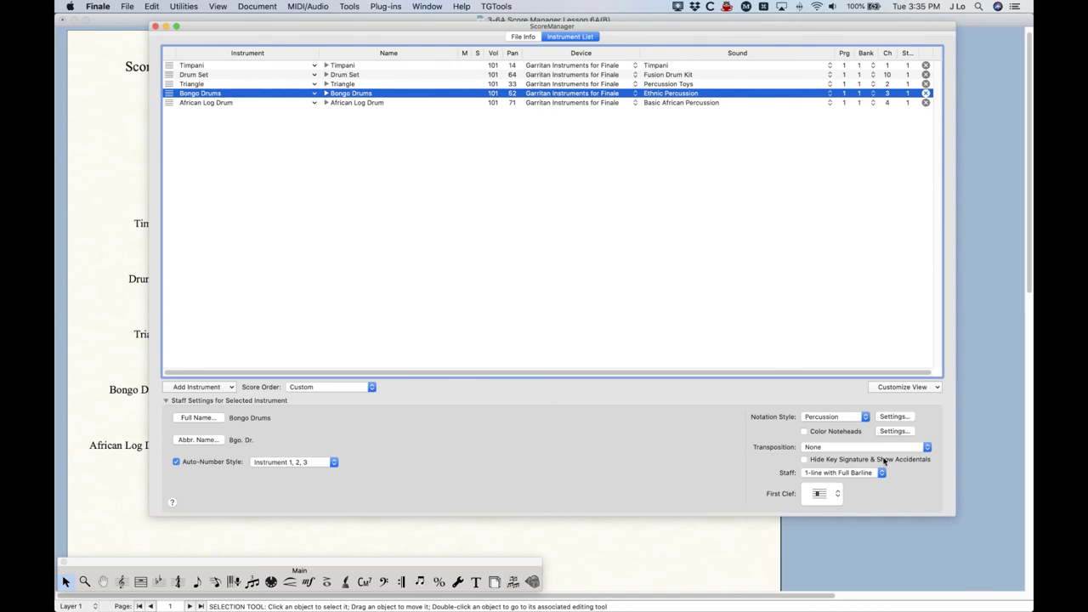
left_click(820, 495)
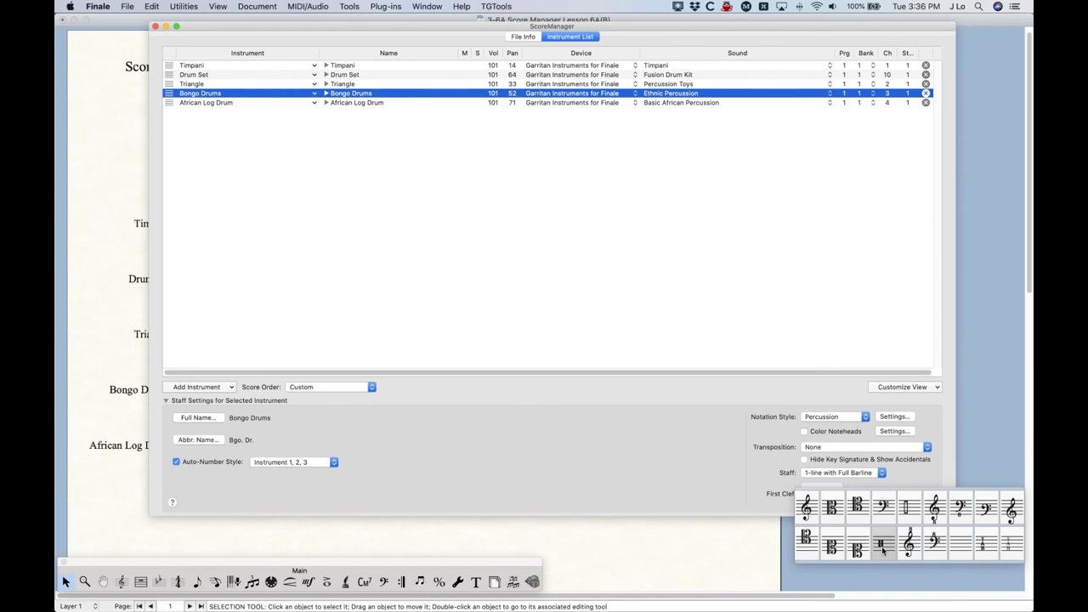
left_click(908, 507)
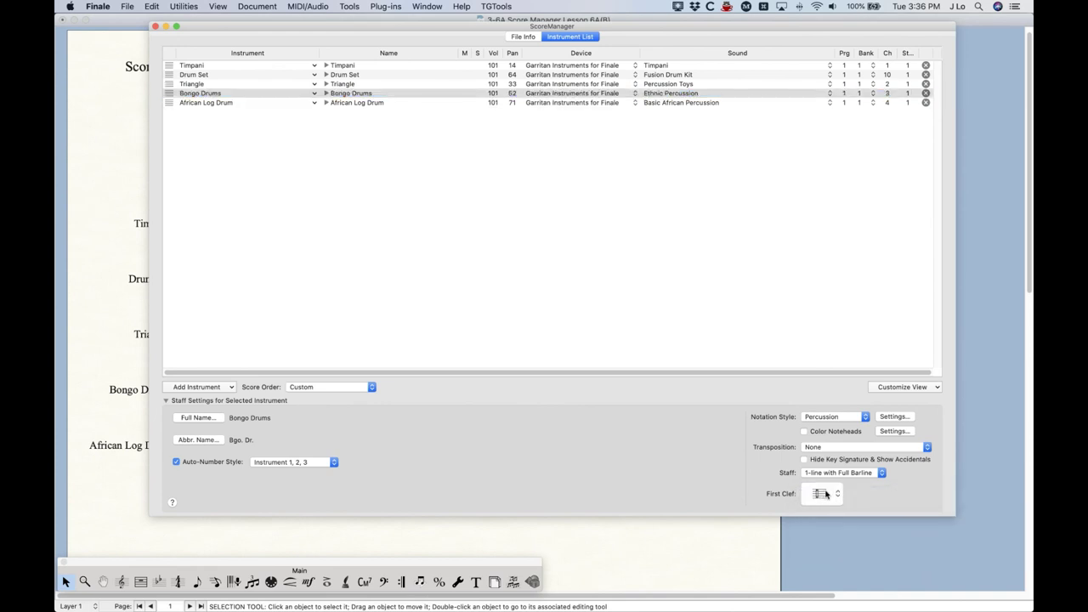
left_click(156, 28)
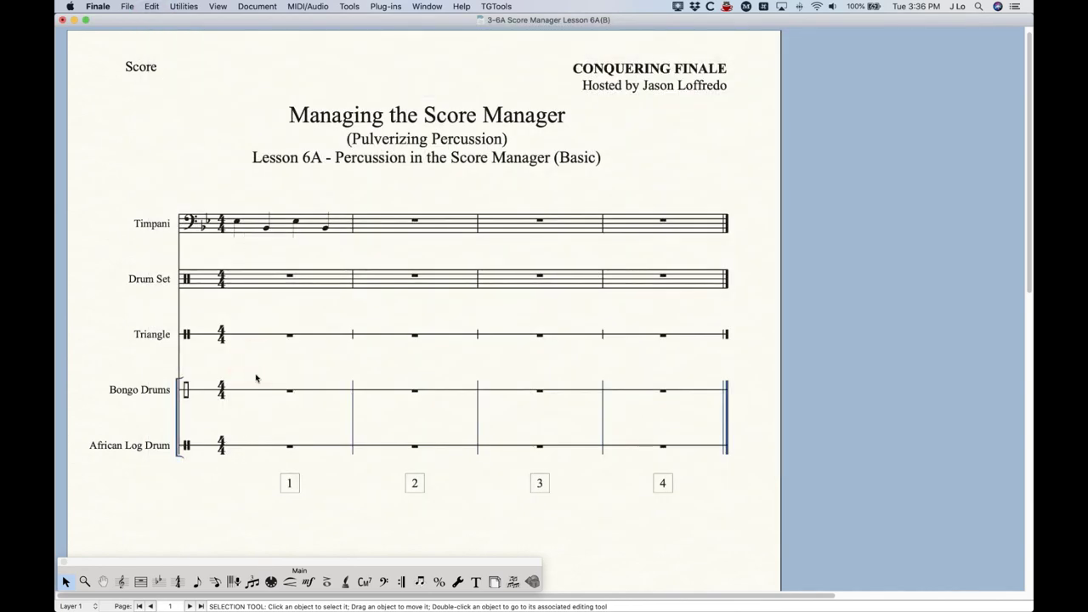
key("super+equal")
scroll(286, 476, "down", 5)
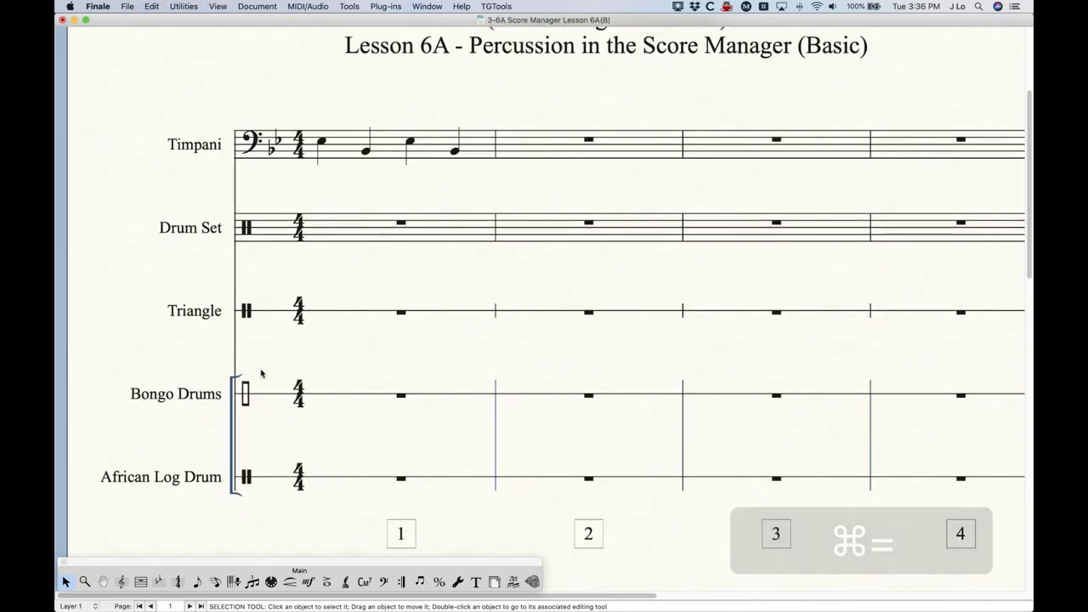
Set the Bongo Drums' first clef to the blank clef in the Score Manager and view the staff in the score.
key("super+k")
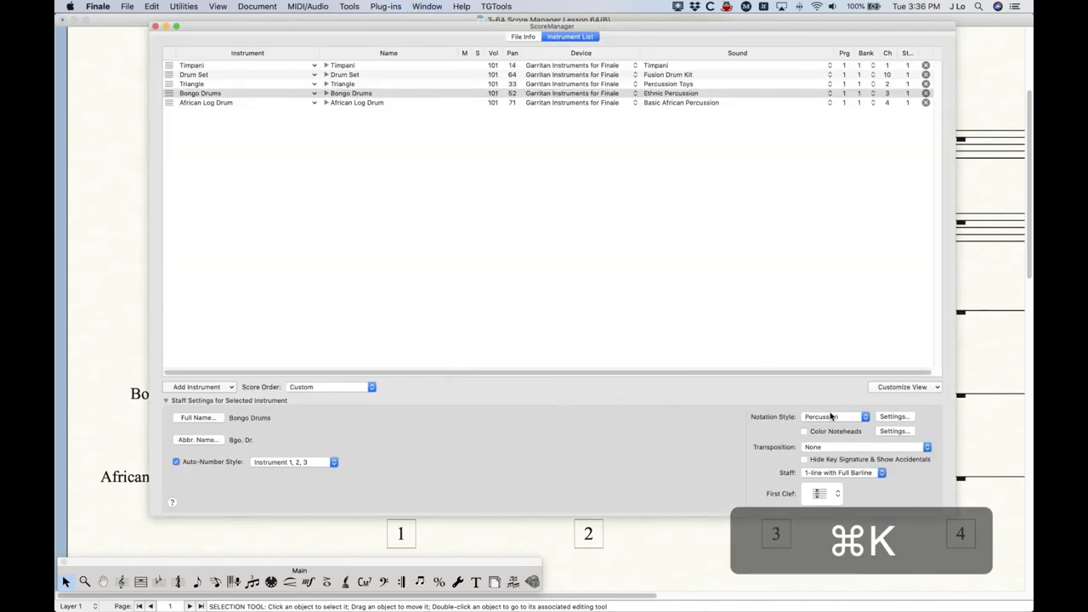
left_click(833, 494)
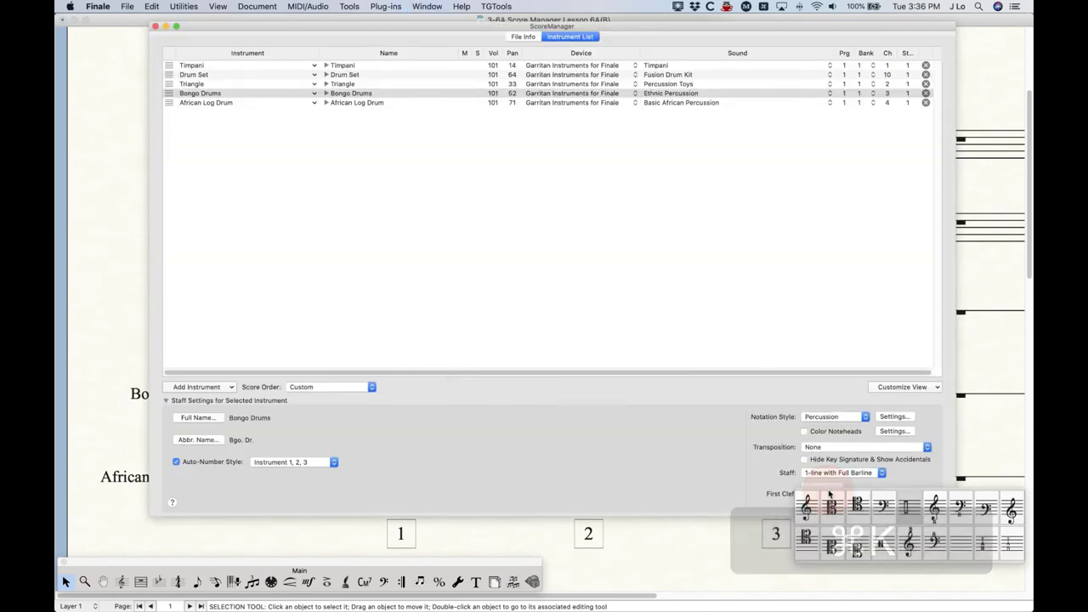
left_click(964, 537)
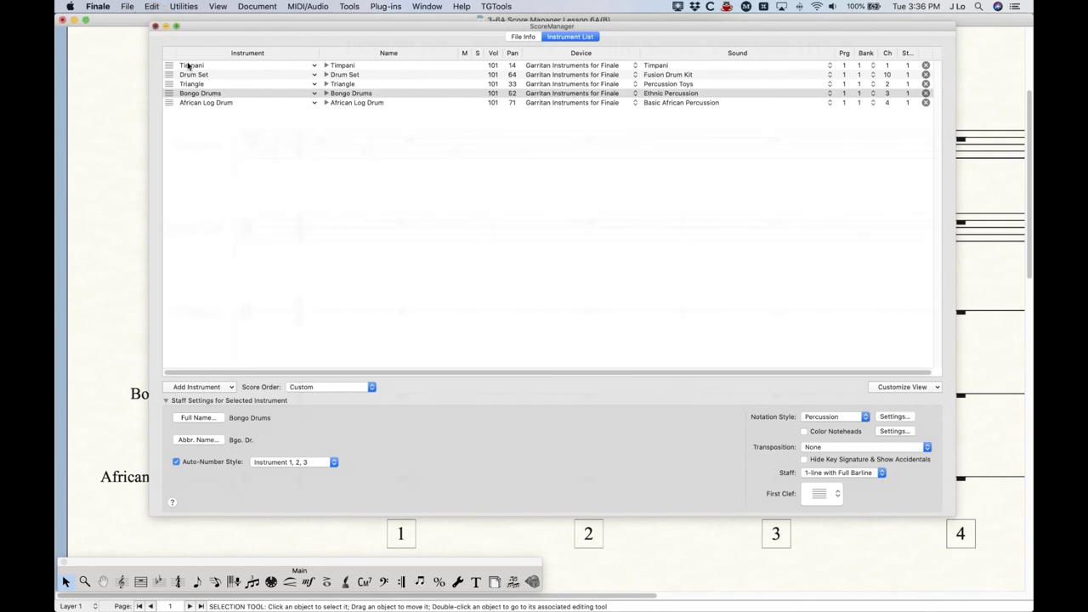
left_click(154, 27)
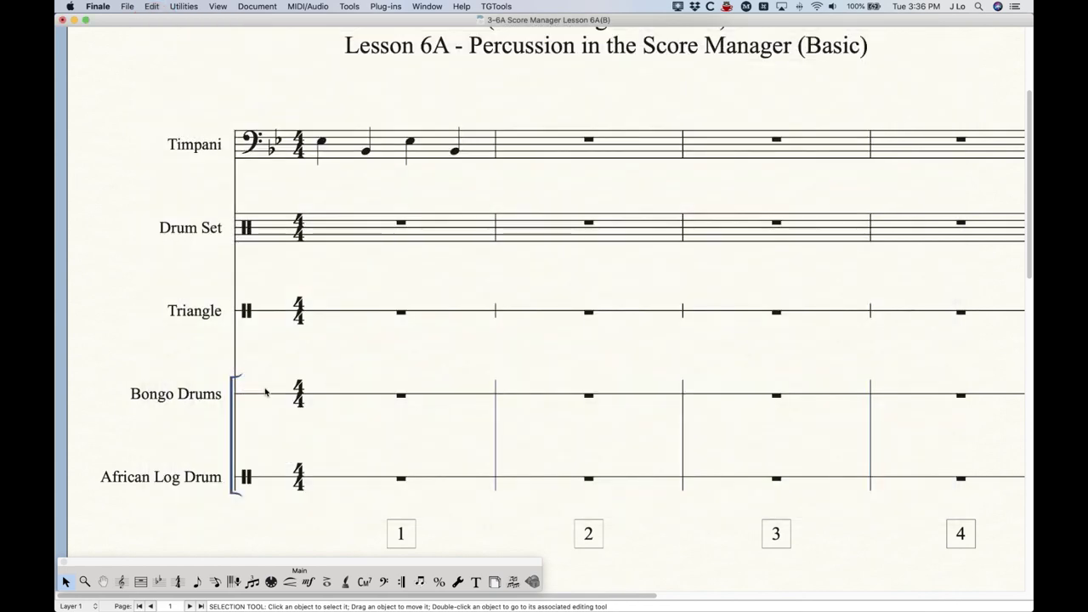
Set the Bongo Drums' first clef to the two-bar percussion clef, check it in the score, and return to the Score Manager.
key("super+k")
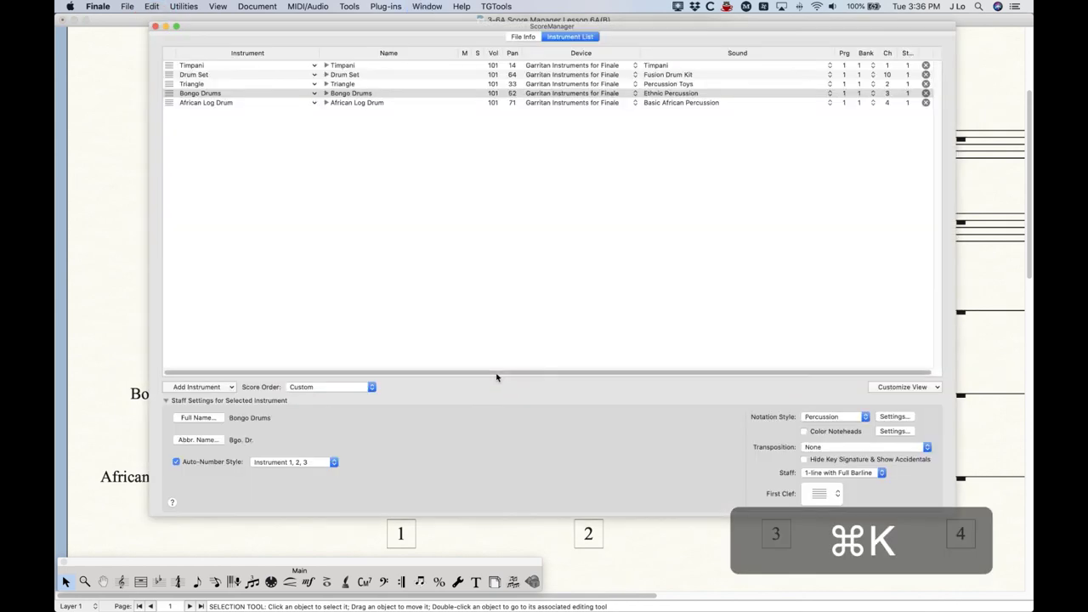
left_click(820, 496)
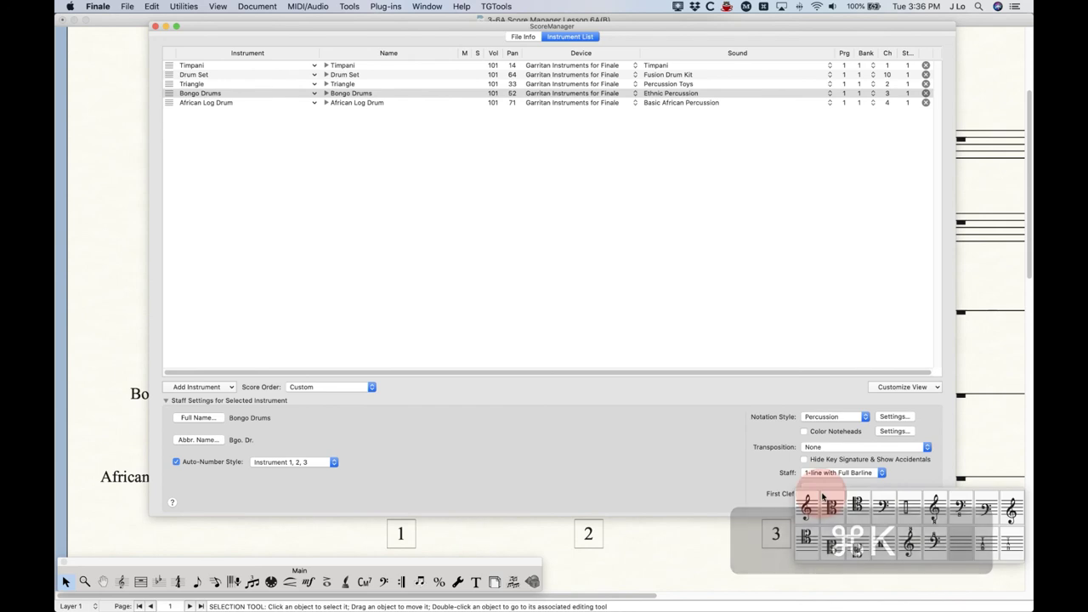
left_click(885, 544)
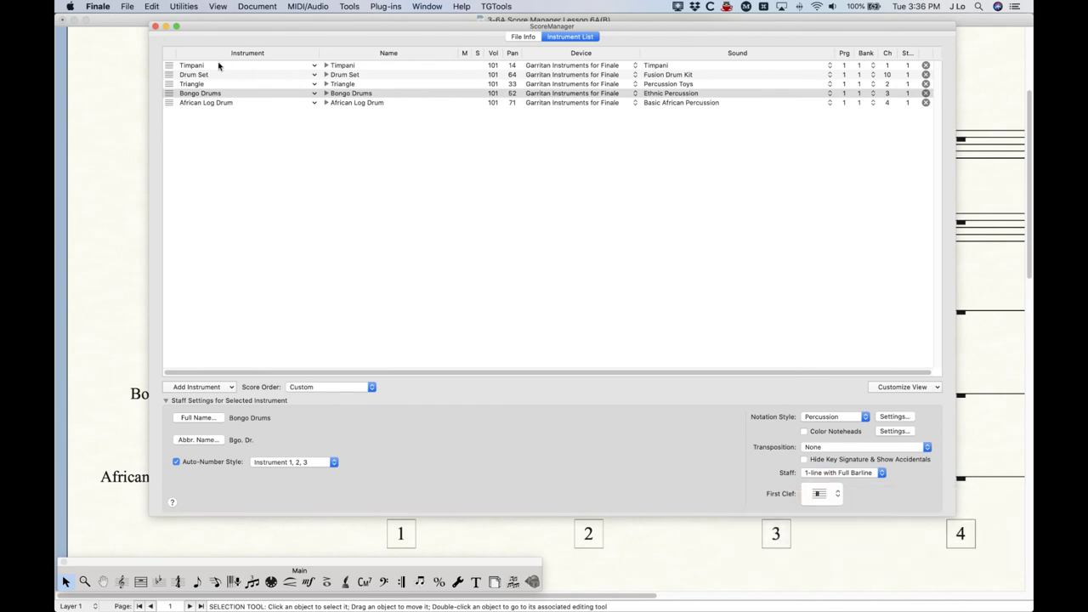
left_click(155, 26)
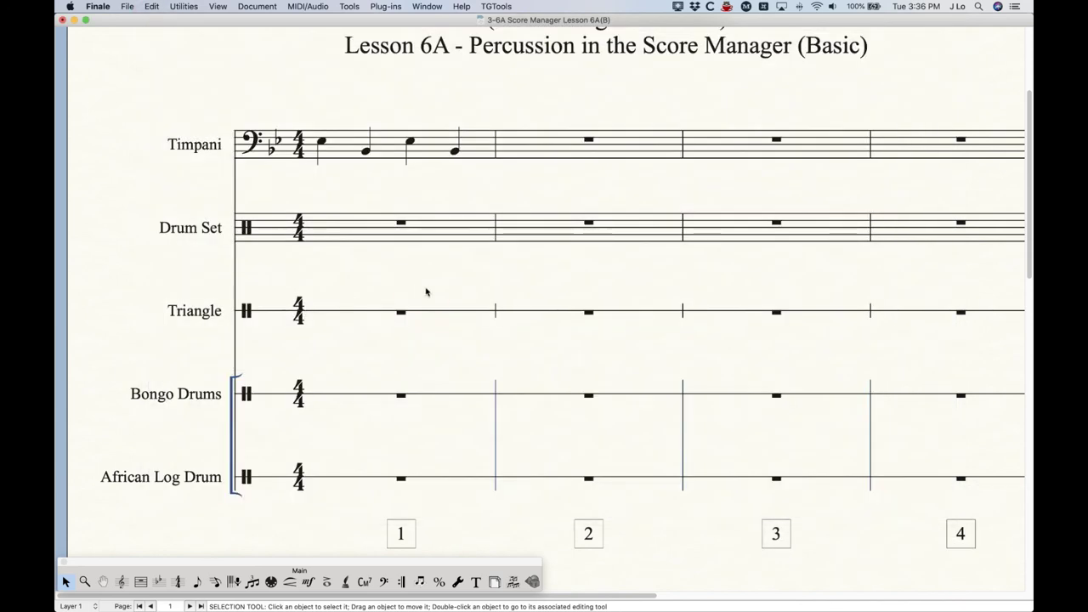
key("super+k")
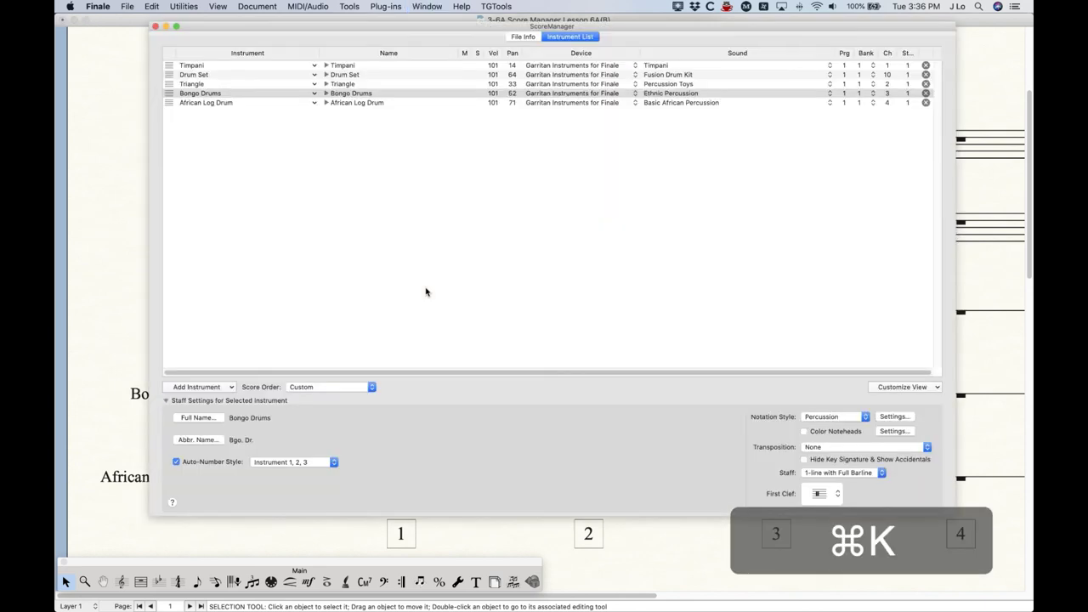
left_click_drag(437, 28, 408, 42)
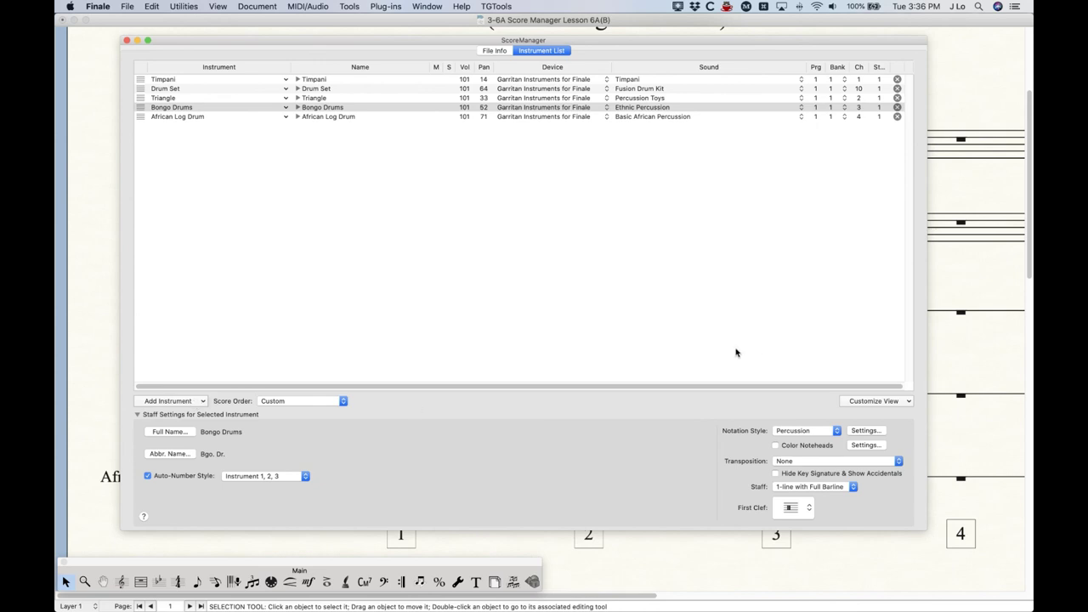
Review the Bongo Drums' notation style options, keeping Percussion, and look through the percussion layout list without choosing another layout.
left_click(795, 435)
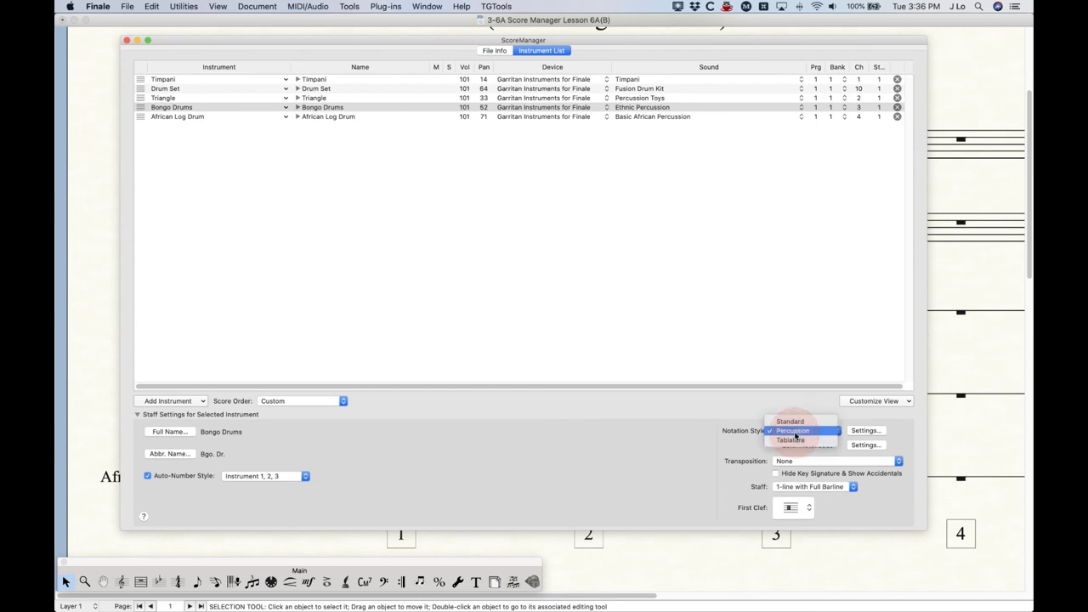
left_click(799, 431)
left_click(867, 431)
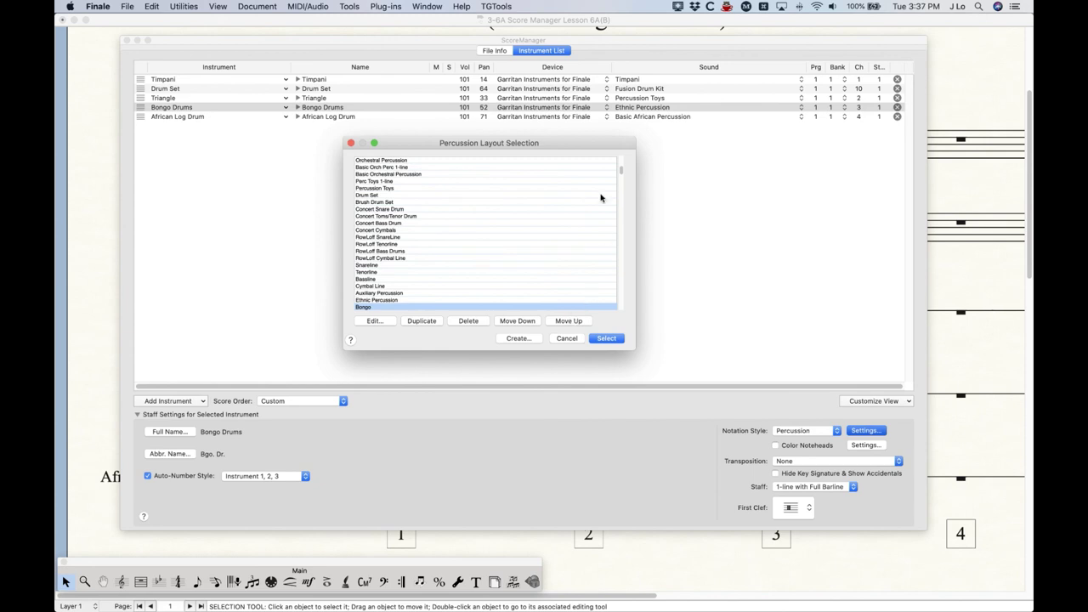
left_click(567, 339)
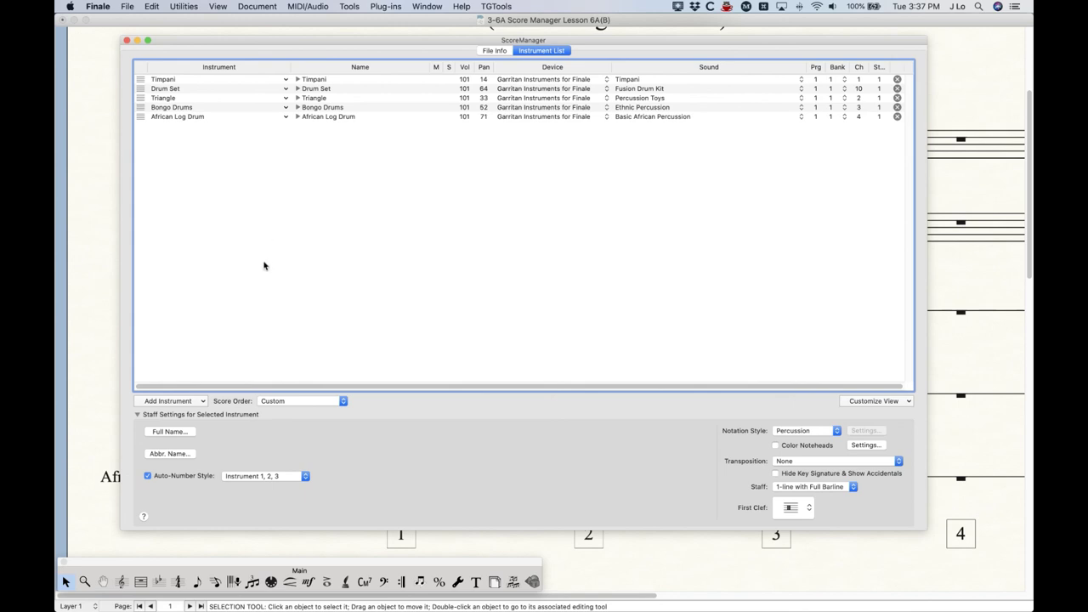
Close the Score Manager and zoom the score out to show the whole page.
left_click(127, 41)
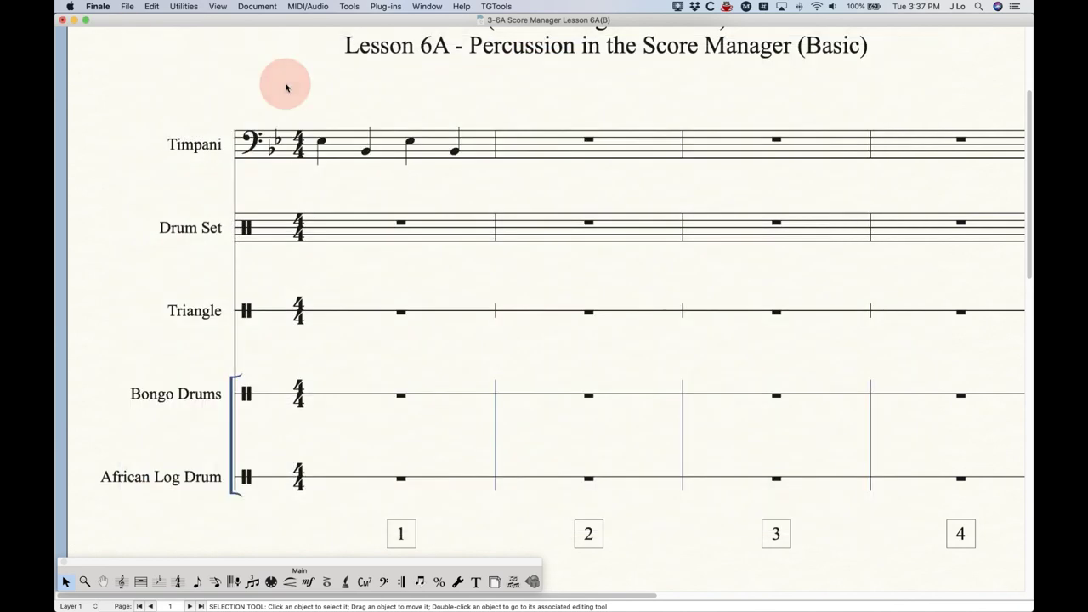
key("super+minus")
key("super+minus")
key("super+minus")
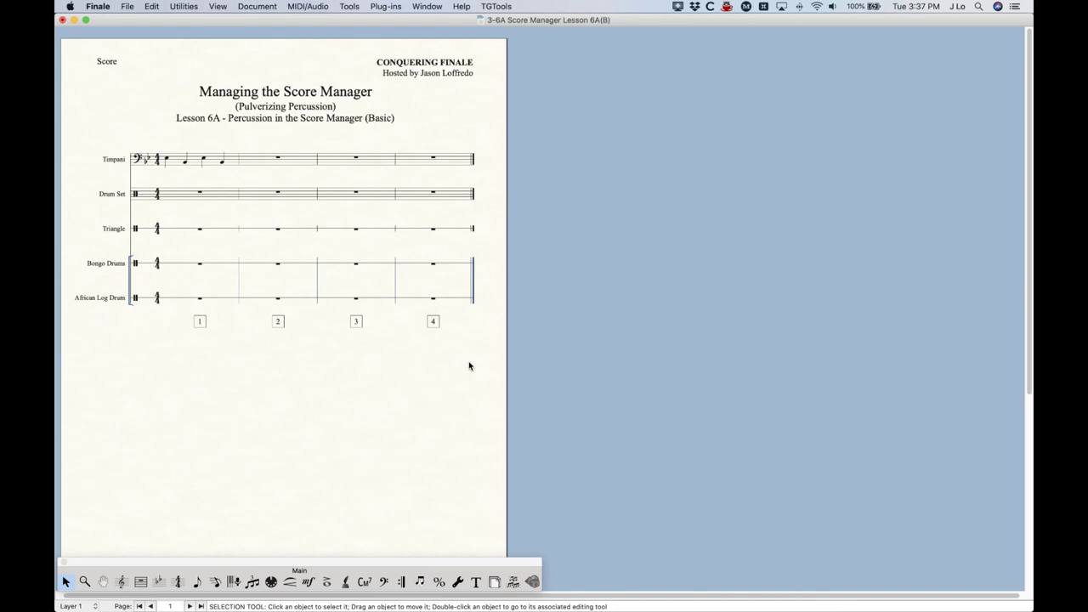
scroll(425, 365, "down", 1)
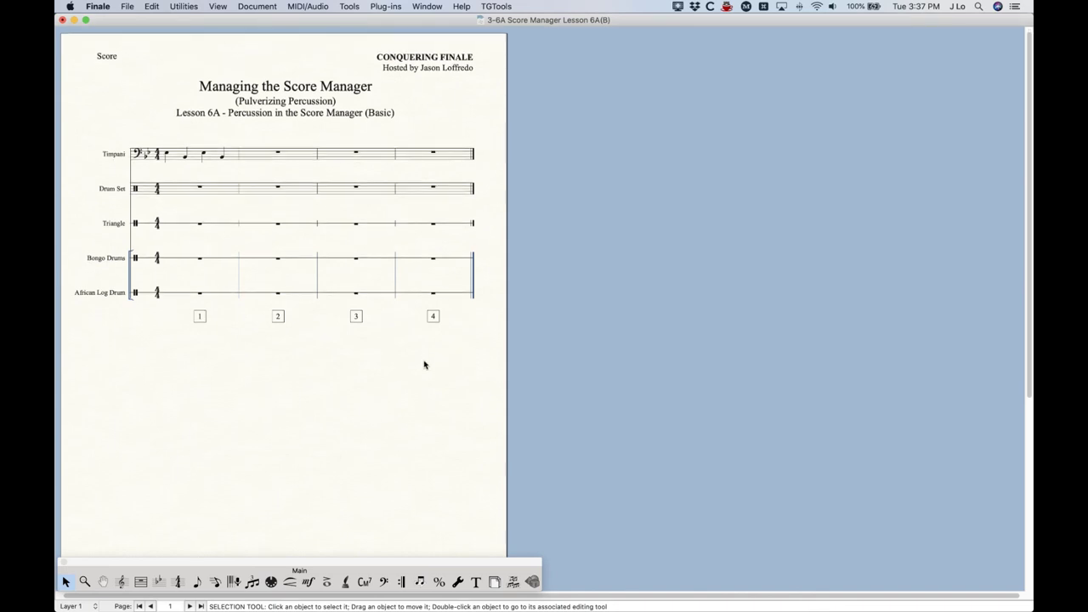
scroll(425, 364, "up", 1)
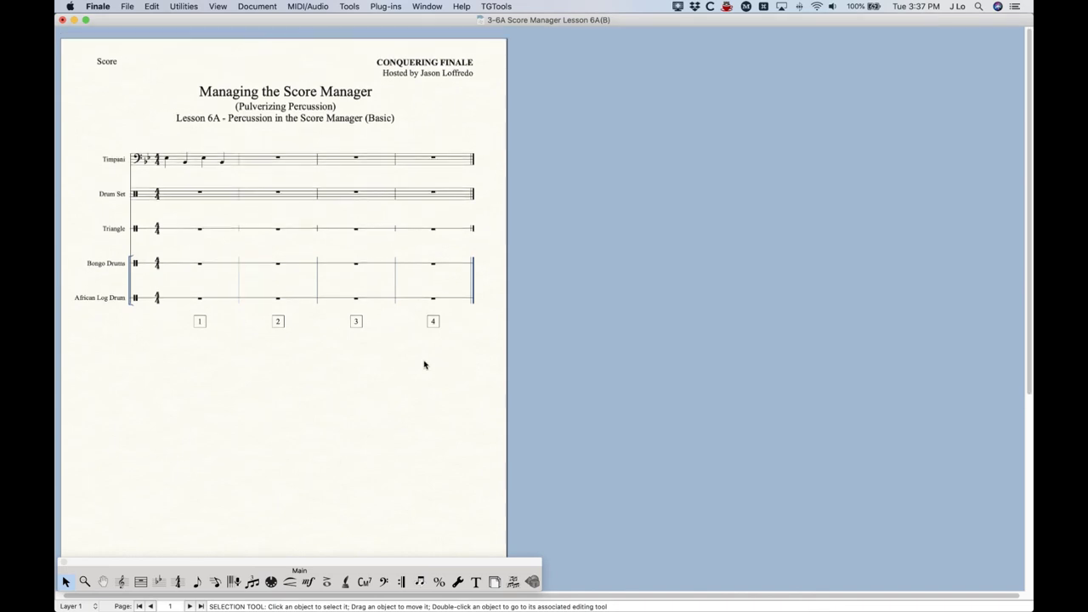